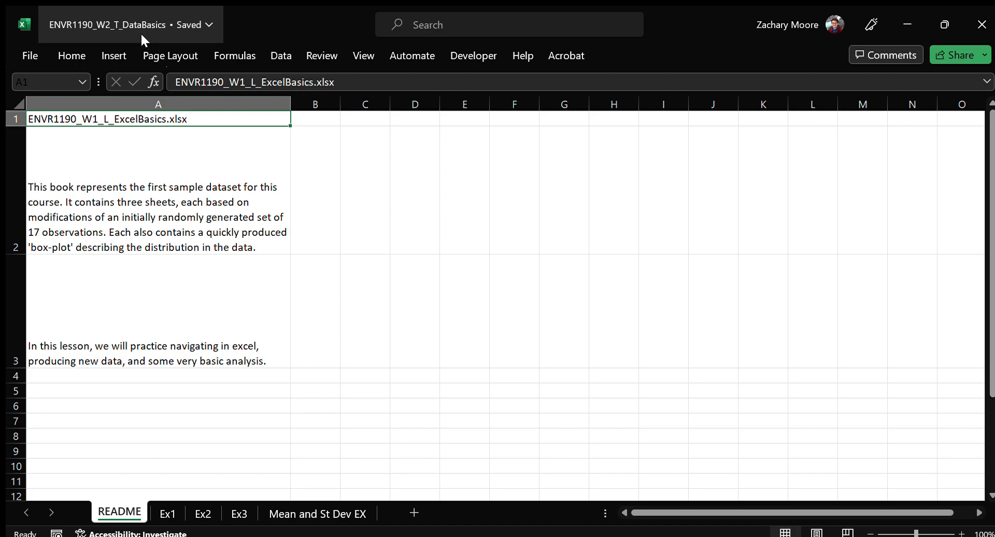
Review the README description in A2, and inspect the summary statistics cells in column B of the Ex1 sheet
left_click(207, 227)
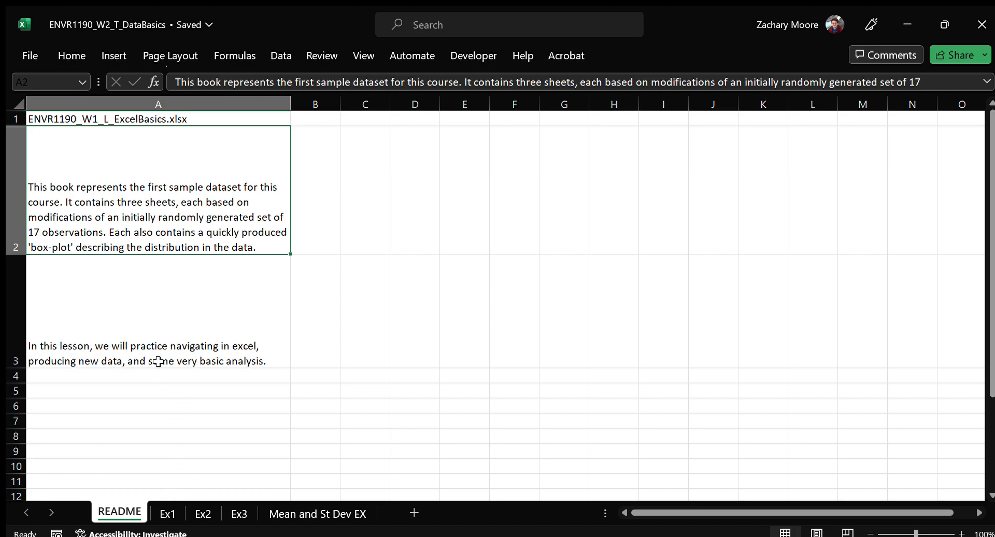
left_click(166, 514)
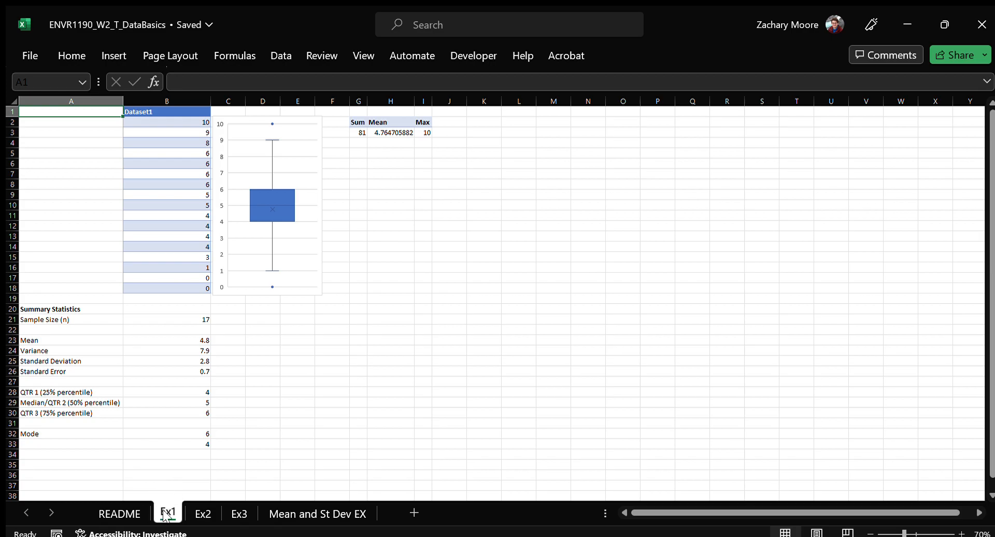
left_click(171, 317)
key("Down")
key("Down")
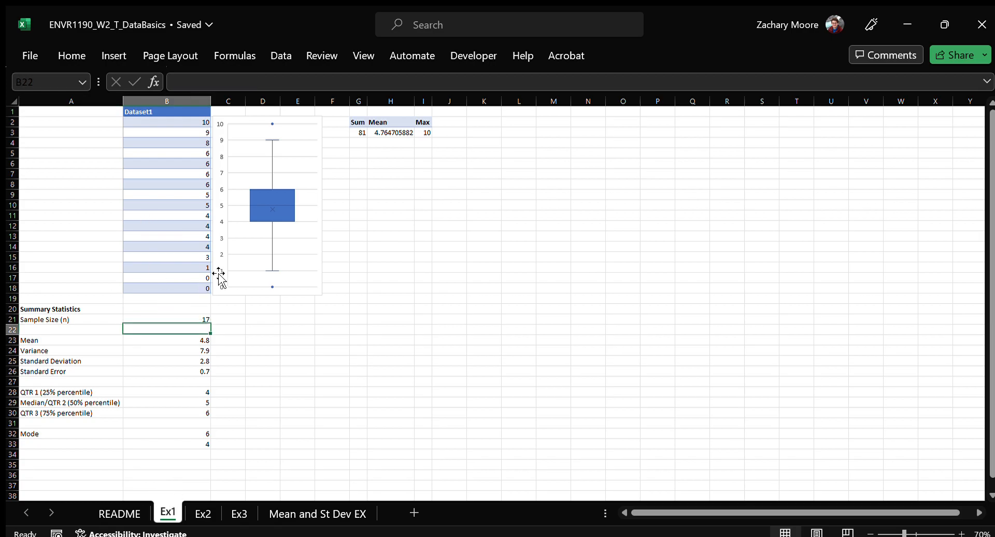
key("Down")
key("Down")
key("Down")
key("Down")
key("Down")
key("Down")
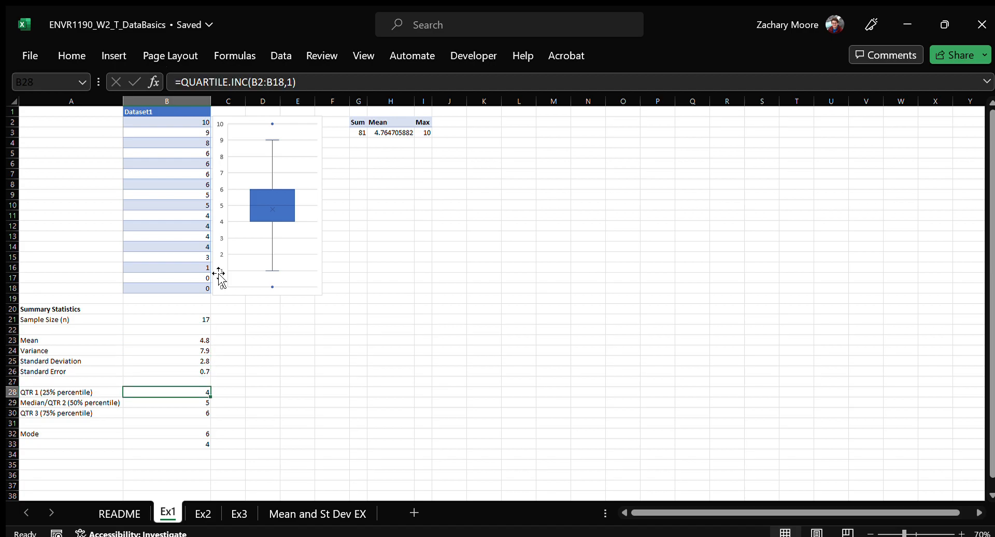
Try starting formulas in D21 of Ex1 from partial function names, including COUNT and RANDBETWEEN
left_click(281, 319)
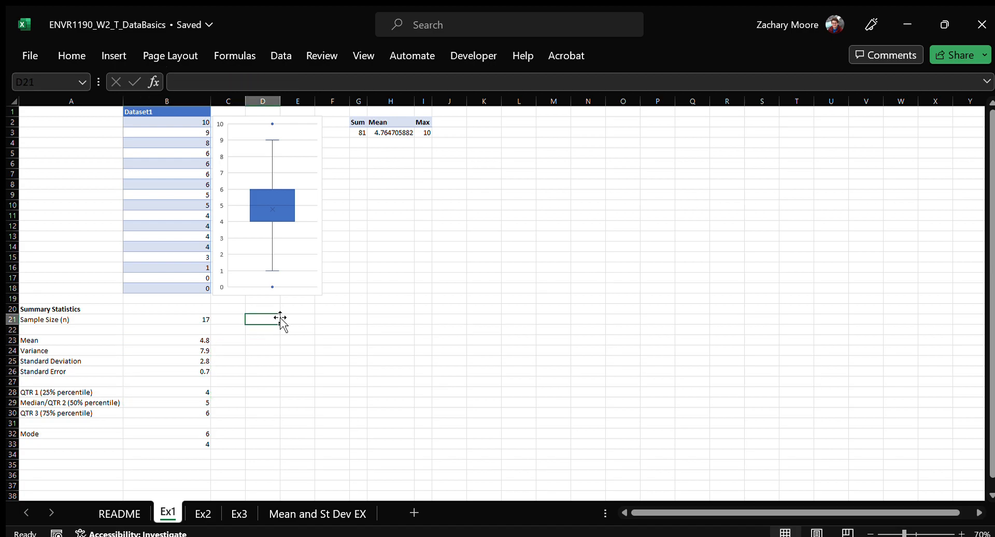
type("=")
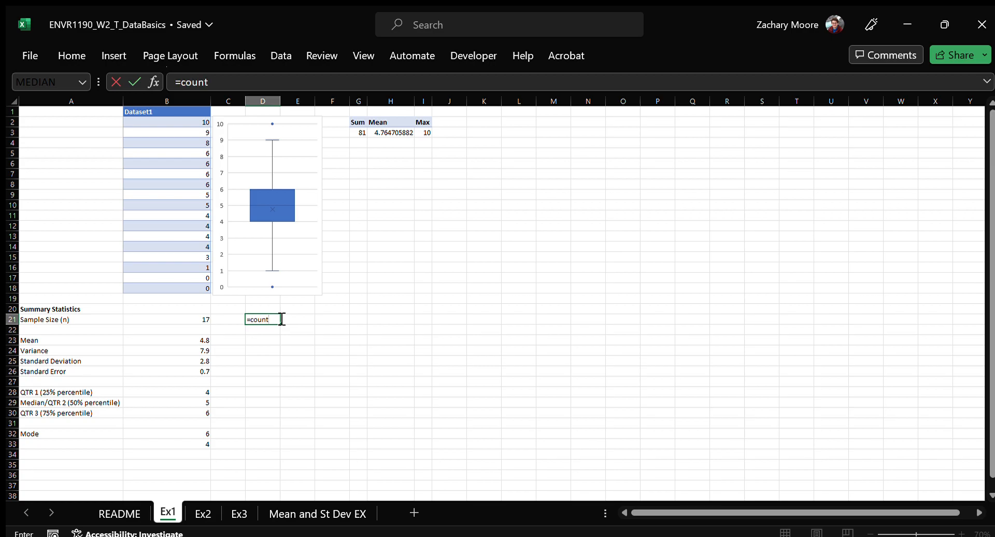
type("coun")
key("Tab")
key("BackSpace")
key("BackSpace")
key("BackSpace")
key("BackSpace")
type("st")
key("Tab")
key("BackSpace")
key("BackSpace")
key("BackSpace")
key("BackSpace")
key("BackSpace")
key("BackSpace")
key("BackSpace")
type("rand")
key("Tab")
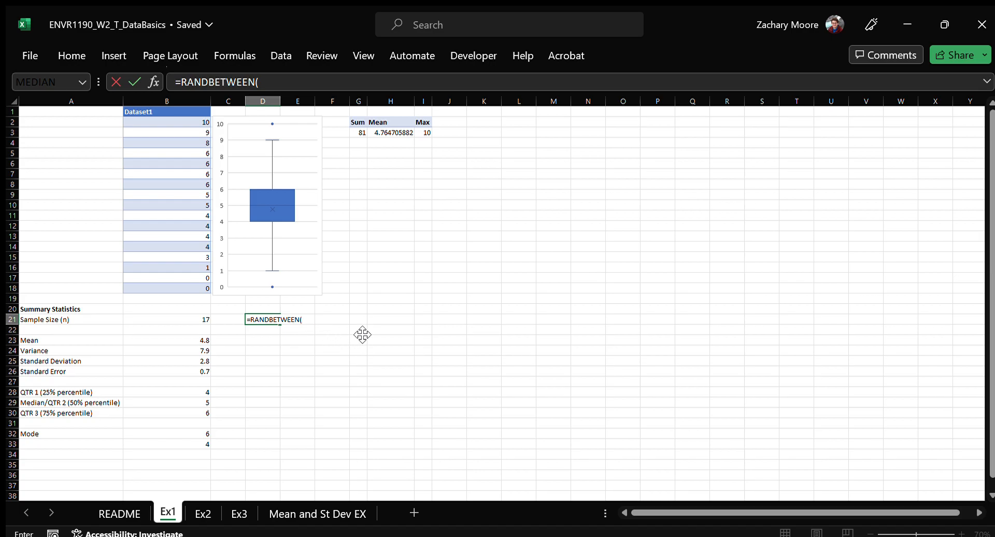
Try replacing the unfinished RANDBETWEEN entry in D21 with the start of a COUNT formula, and clear the cell
key("ctrl+shift+Left")
key("Right")
key("BackSpace")
key("BackSpace")
key("BackSpace")
key("BackSpace")
key("BackSpace")
key("BackSpace")
key("BackSpace")
key("BackSpace")
key("BackSpace")
key("BackSpace")
key("BackSpace")
key("BackSpace")
key("BackSpace")
key("BackSpace")
key("BackSpace")
type("coun")
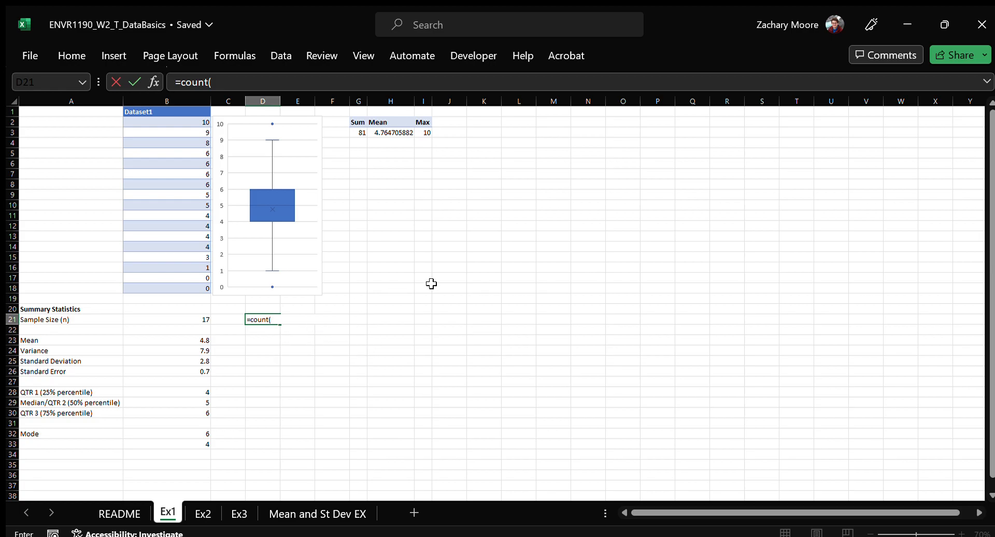
key("BackSpace")
key("BackSpace")
key("BackSpace")
key("BackSpace")
key("BackSpace")
key("BackSpace")
Compare the Ex1, Ex2 and Ex3 sheets, and copy the Summary Statistics block A20:B33 from Ex1
left_click(201, 514)
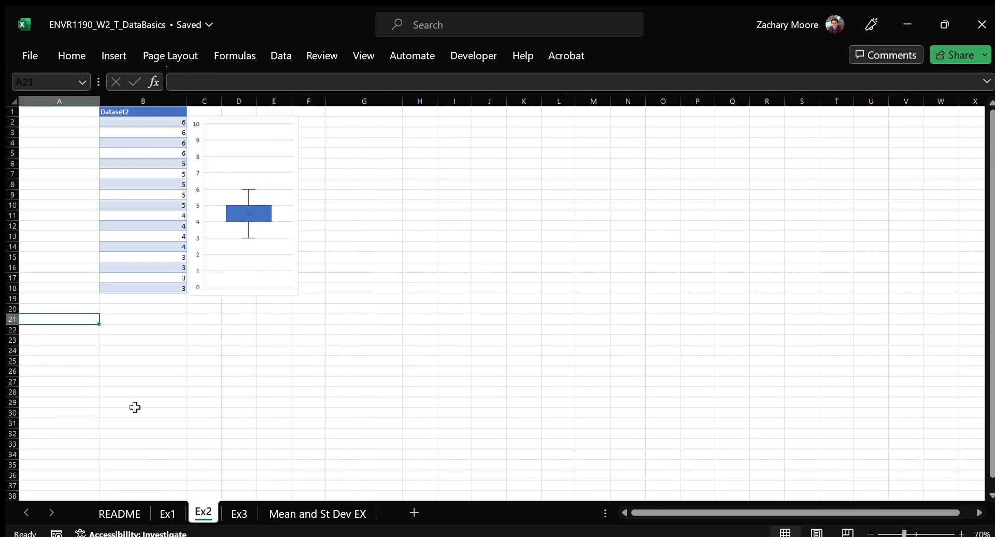
left_click(165, 511)
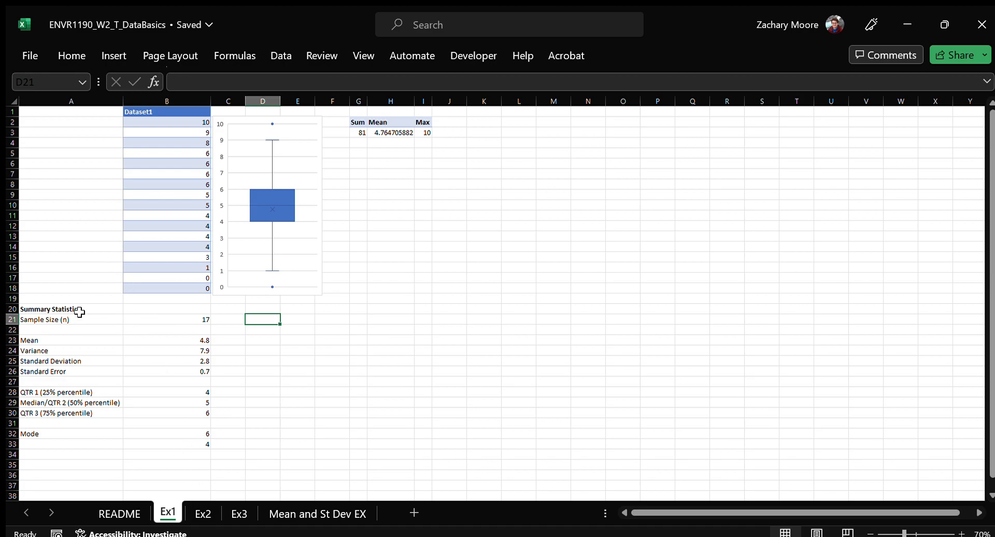
left_click_drag(84, 309, 176, 449)
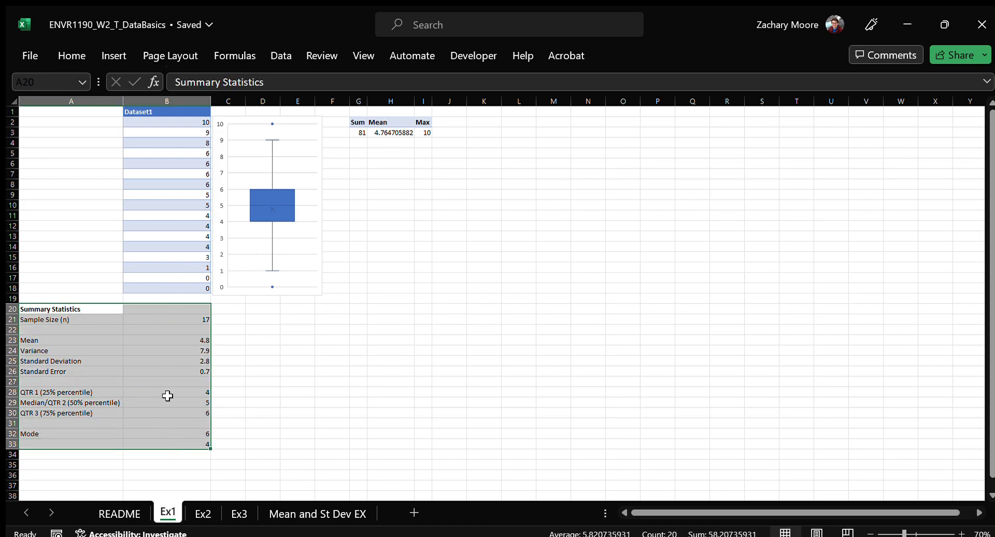
left_click(202, 512)
left_click(236, 514)
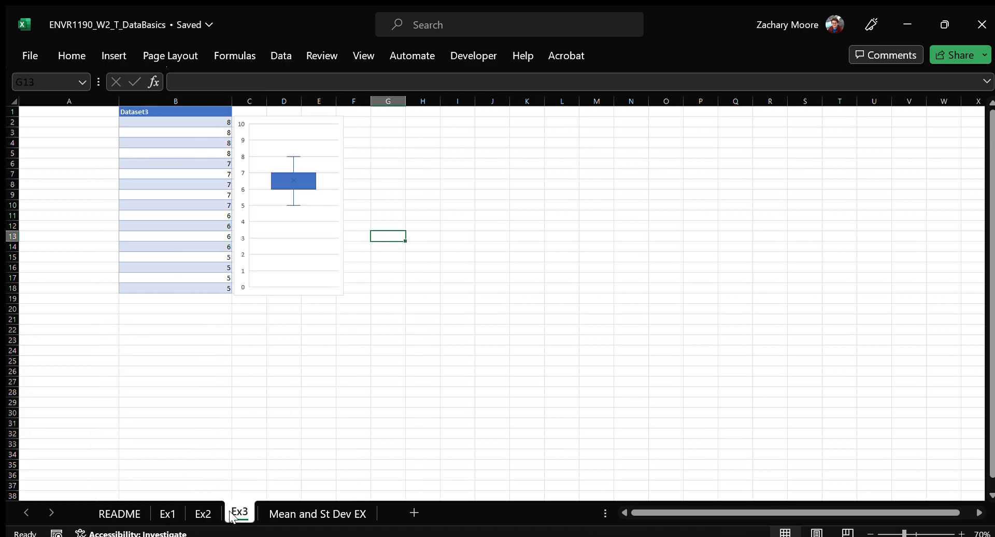
left_click(203, 513)
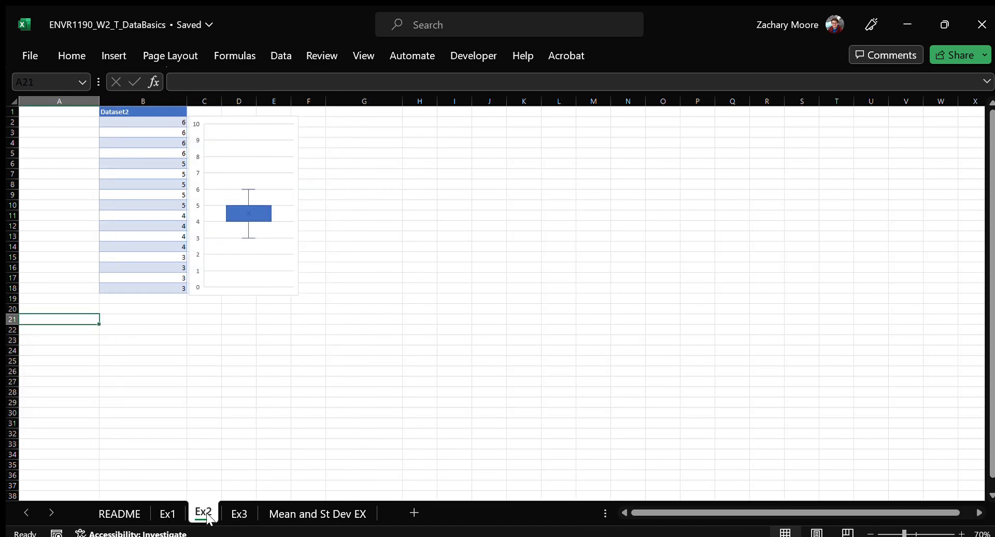
left_click(167, 514)
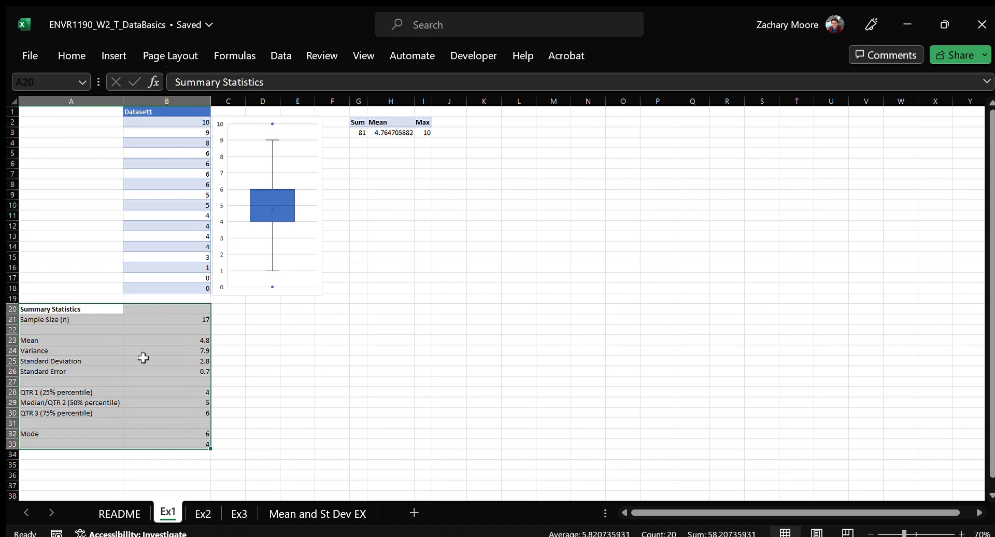
key("ctrl+c")
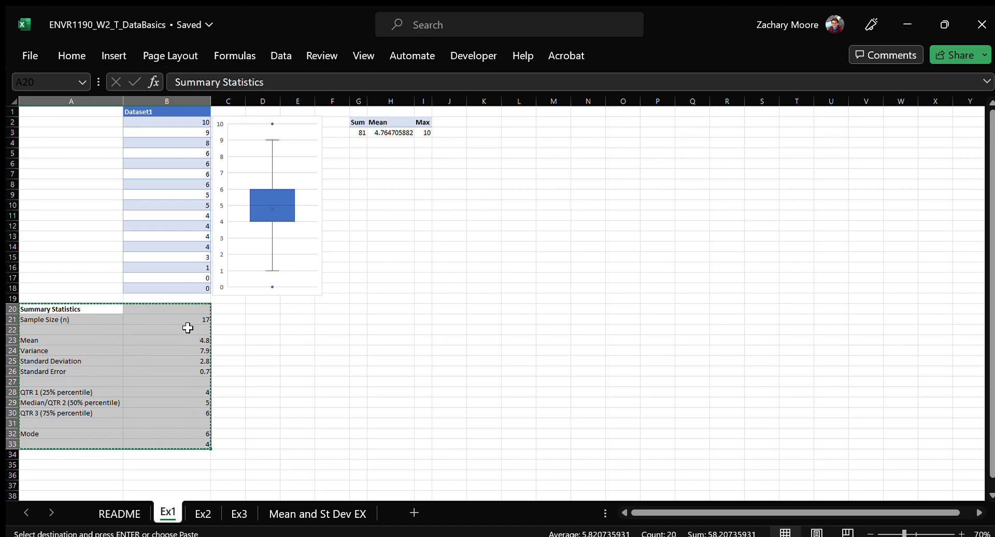
Paste the copied Summary Statistics block into Ex2 starting at cell A20
left_click(234, 514)
left_click(204, 514)
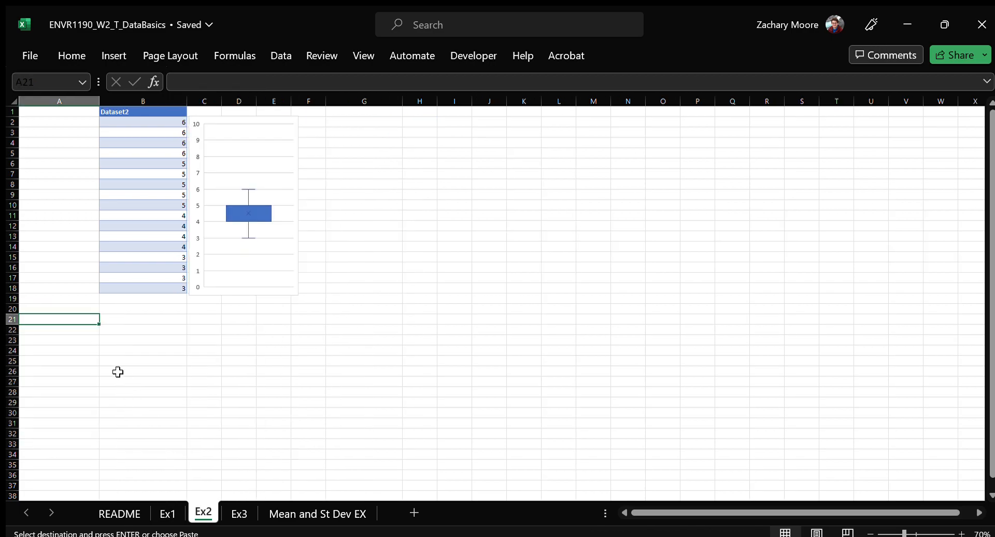
left_click(79, 309)
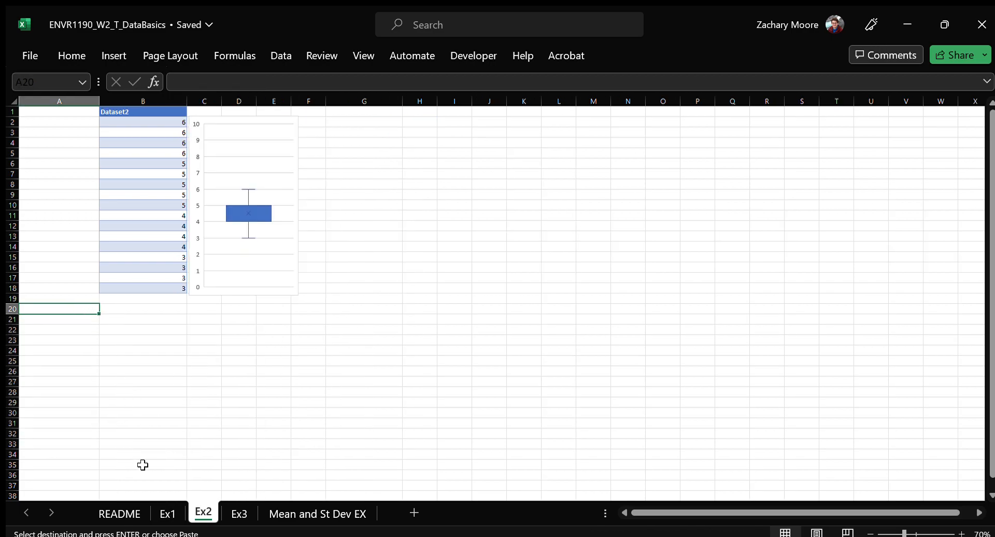
left_click(164, 513)
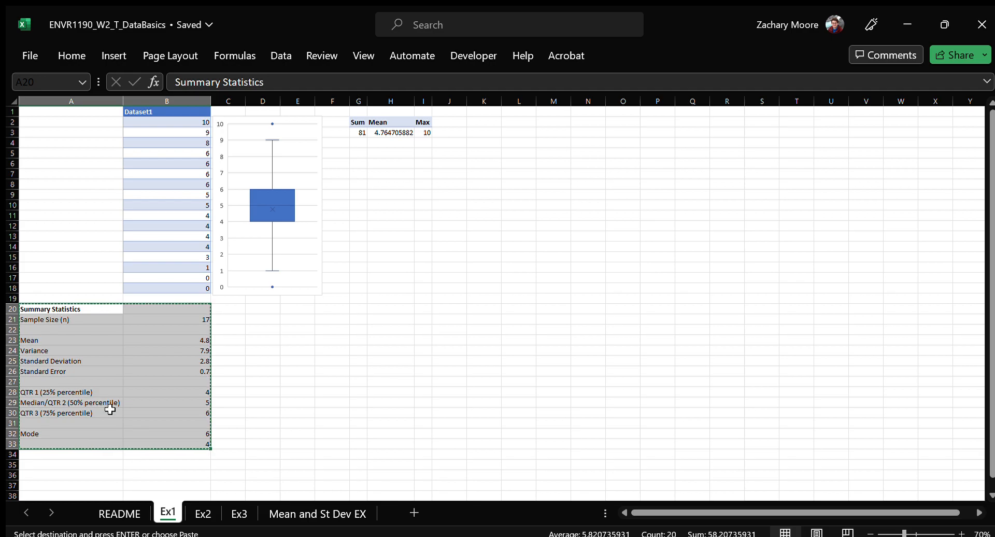
left_click(200, 514)
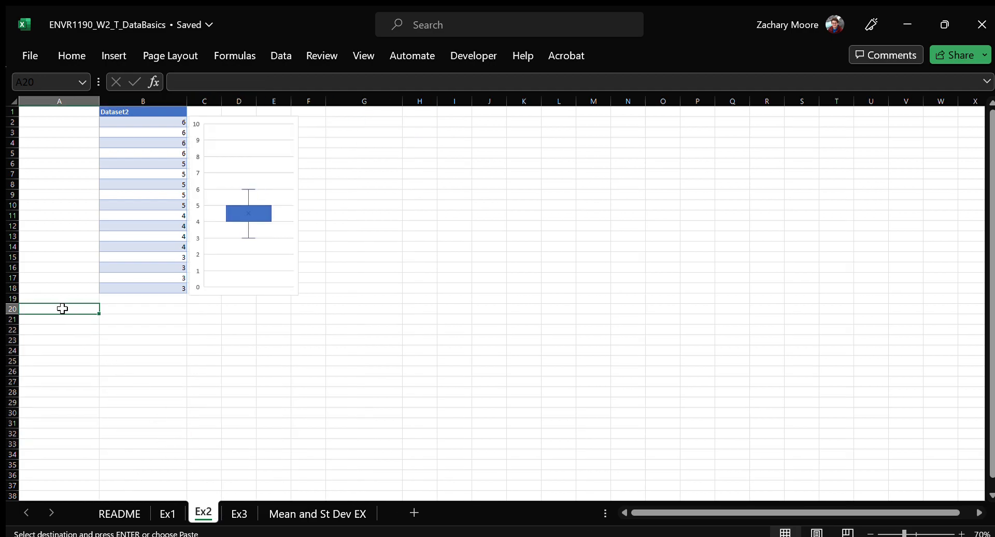
key("ctrl+v")
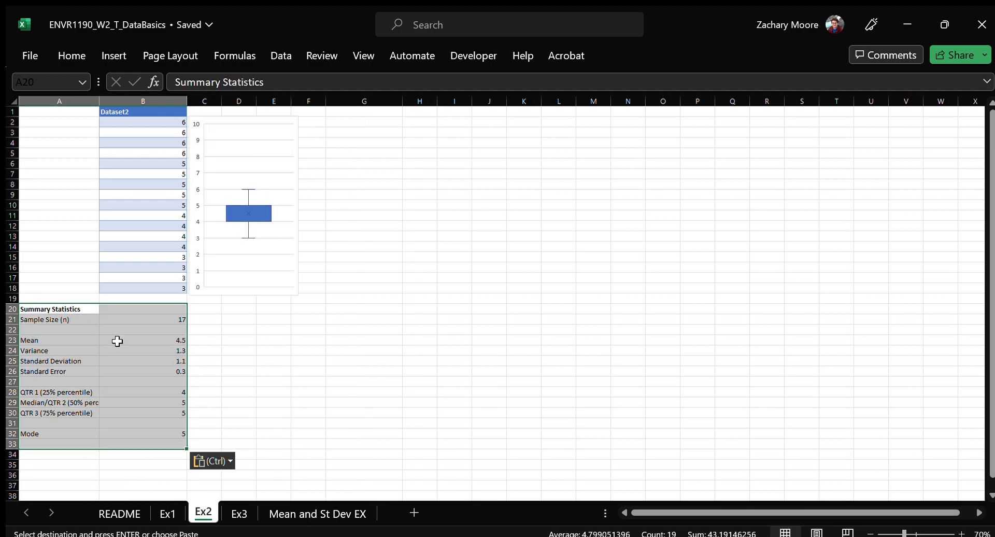
Inspect which data range the sample size formula in B21 of Ex2 refers to
left_click(159, 321)
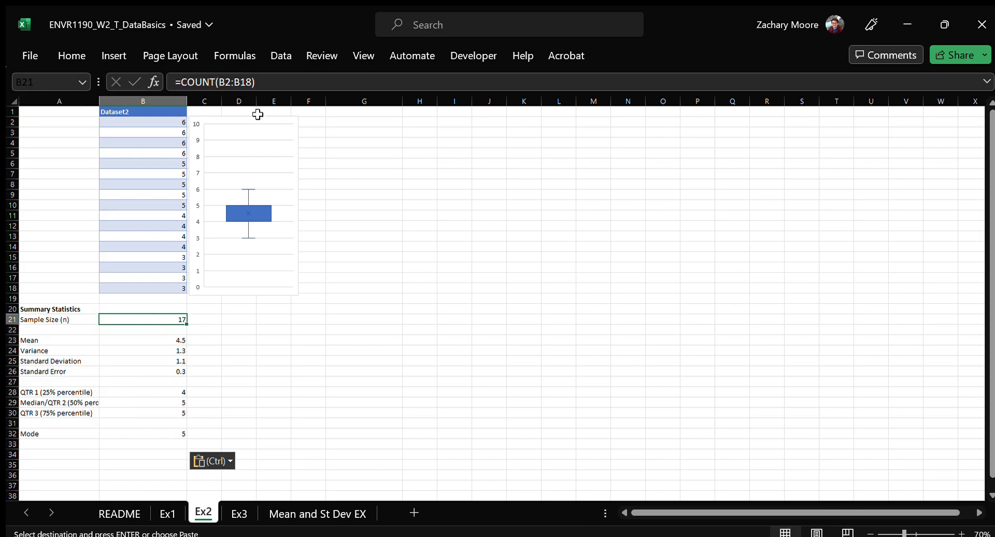
left_click(237, 80)
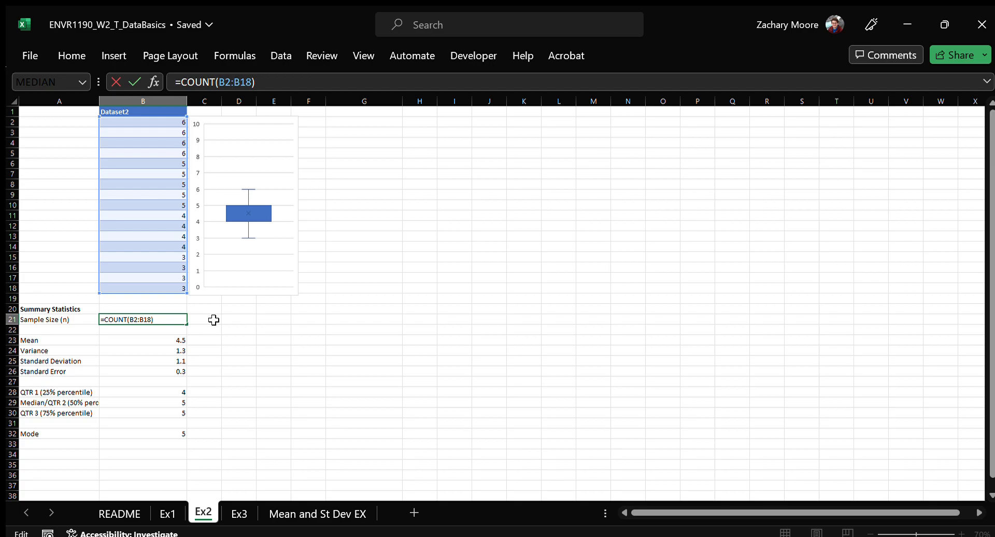
key("ctrl+Return")
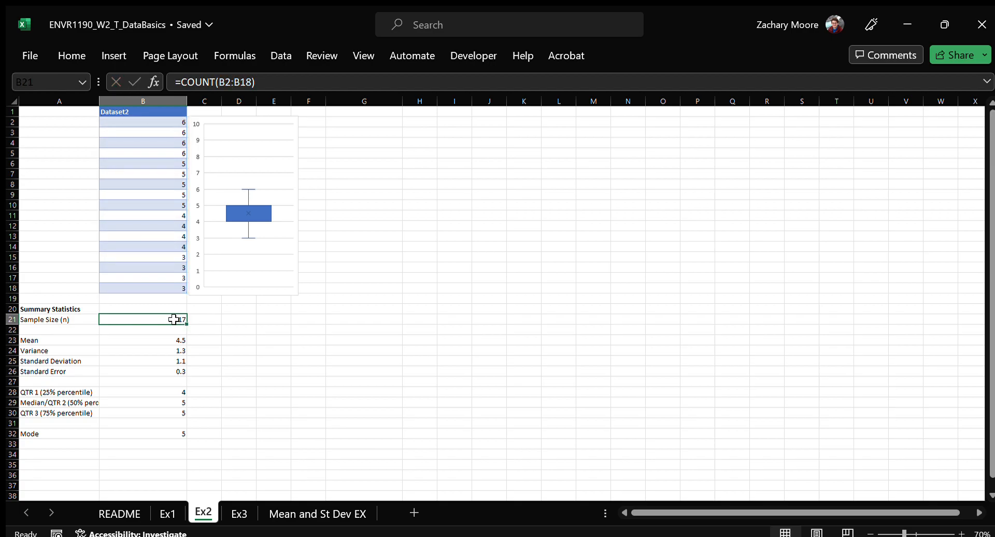
Copy the sample size formula from B21 into D21 and open it to check its cell references
key("ctrl+c")
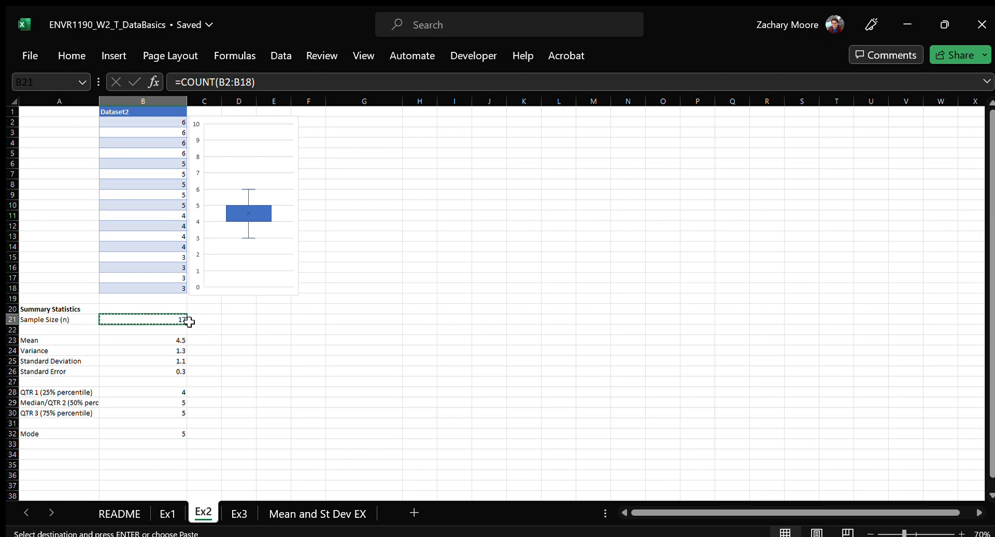
left_click(238, 319)
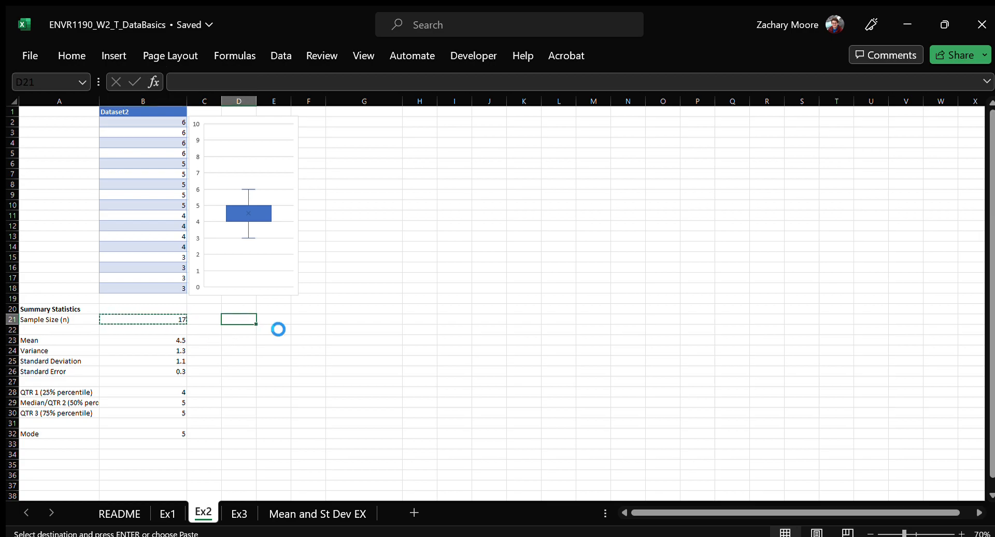
key("ctrl+v")
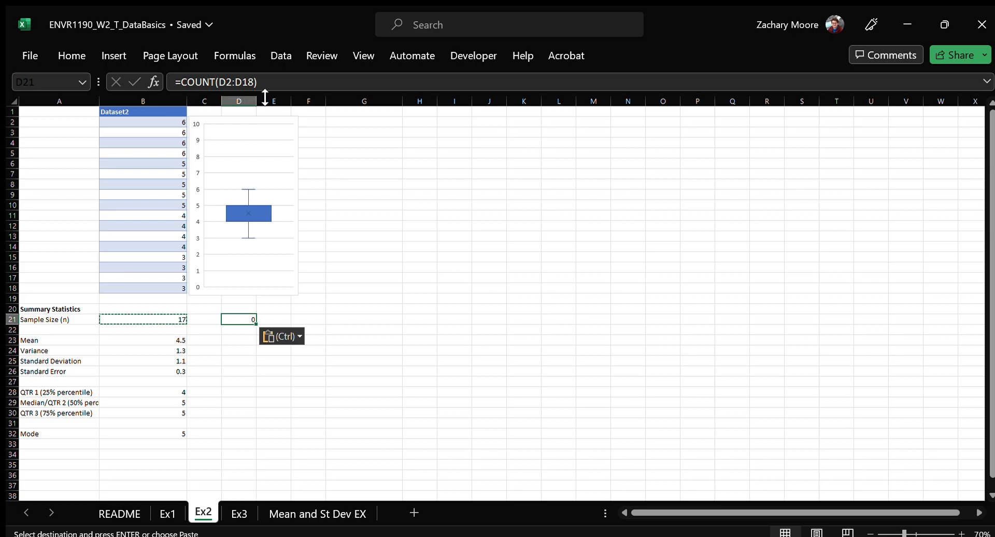
left_click(291, 83)
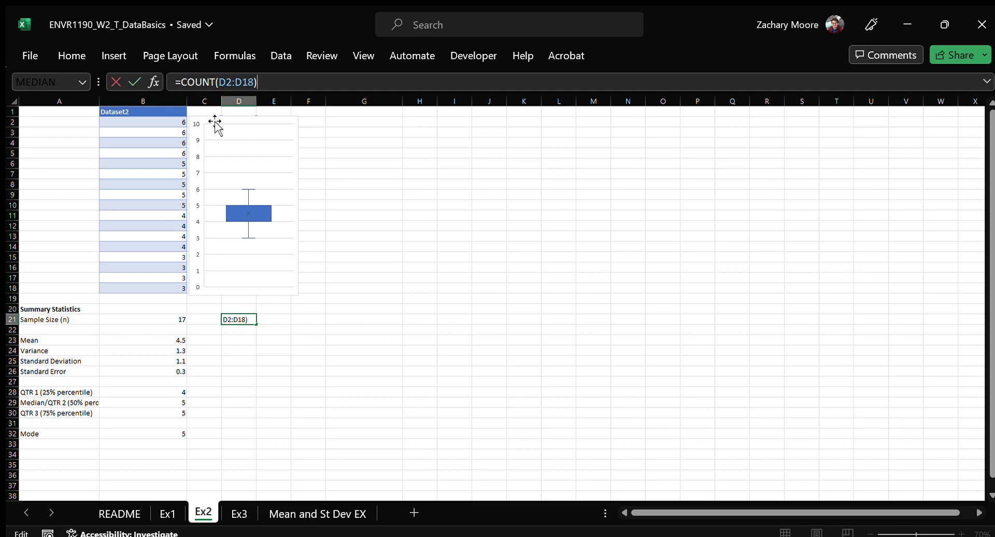
Move the box plot away from column D to about columns G to J, and inspect the range referenced by D21
left_click_drag(218, 121, 407, 133)
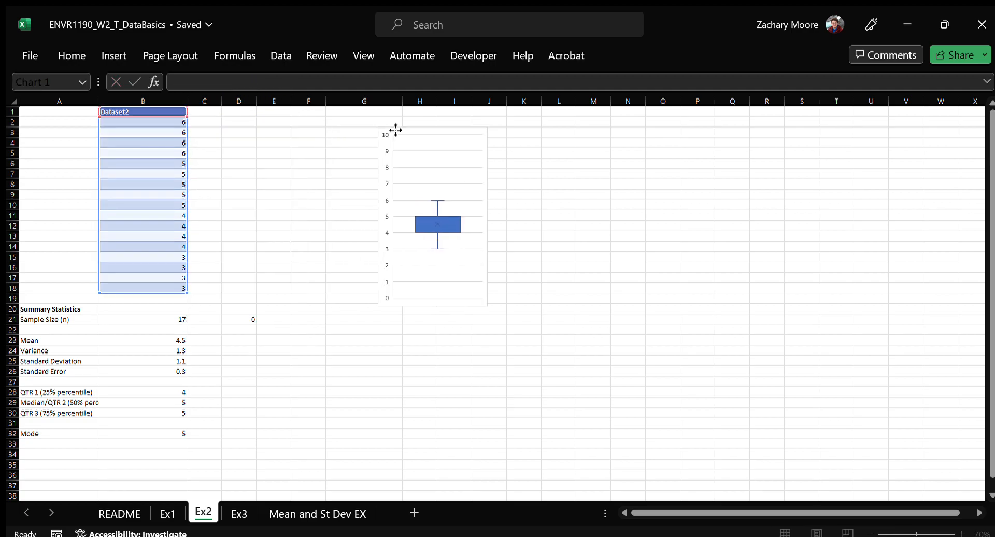
left_click(249, 318)
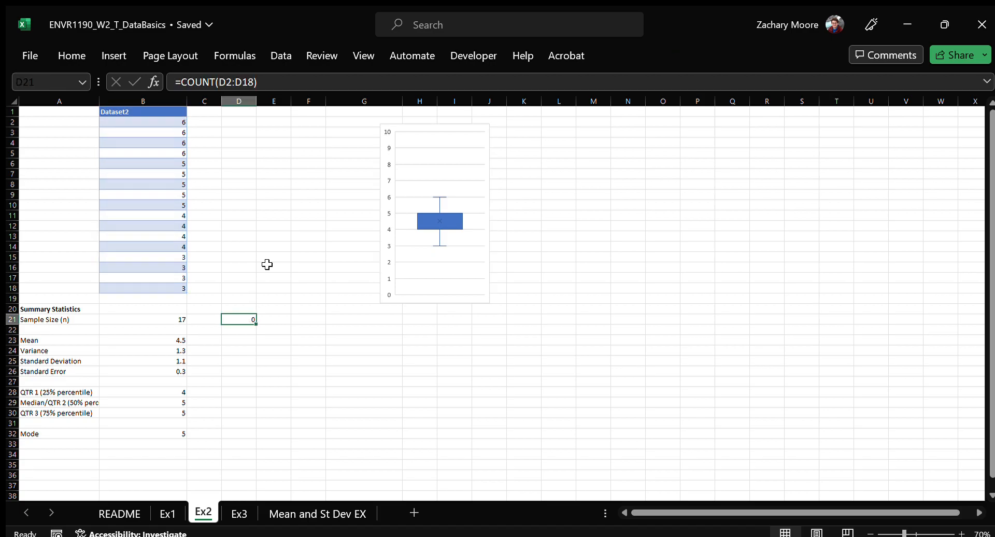
left_click(275, 83)
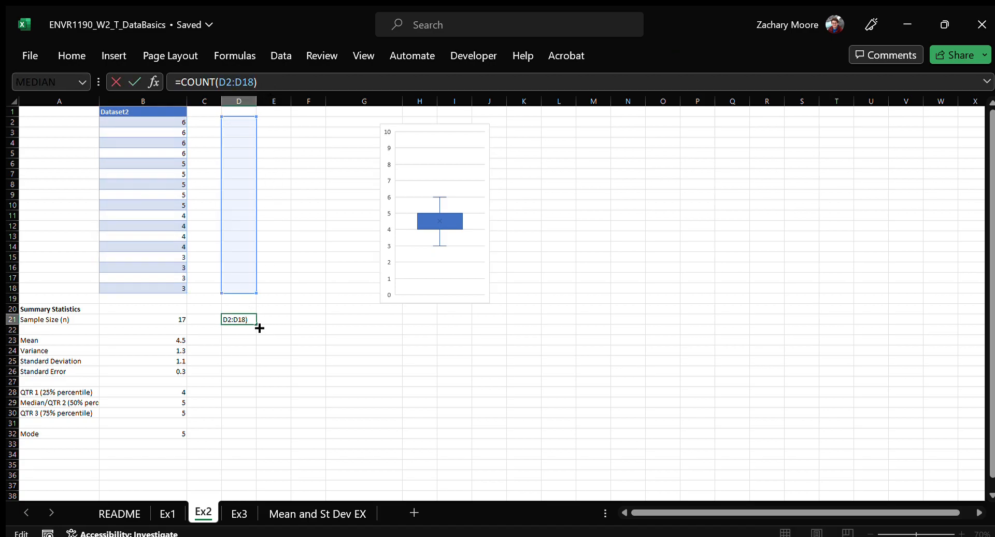
Fill the COUNT formula from D21 across to G21 and down to G22, checking how its references shift
left_click_drag(261, 327, 398, 326)
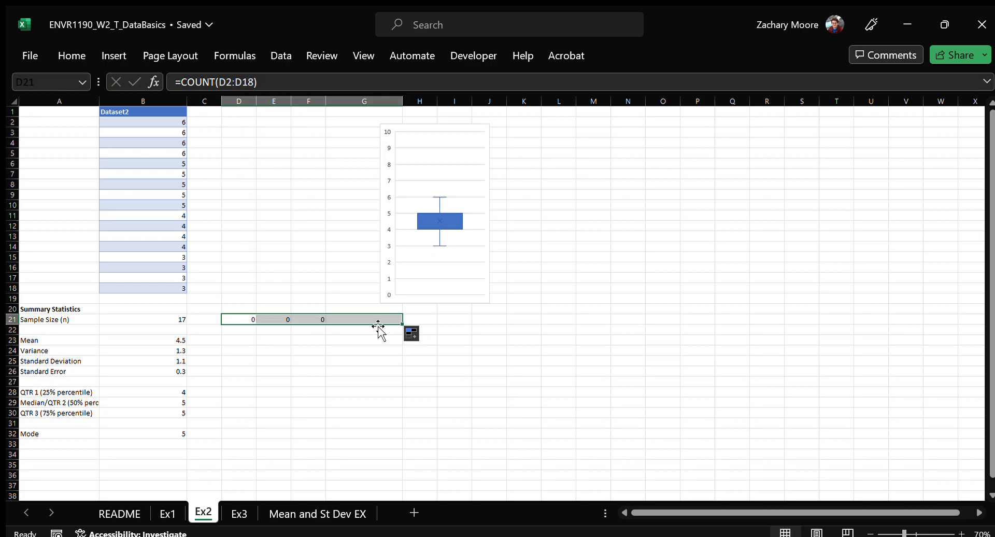
left_click(343, 319)
double_click(371, 317)
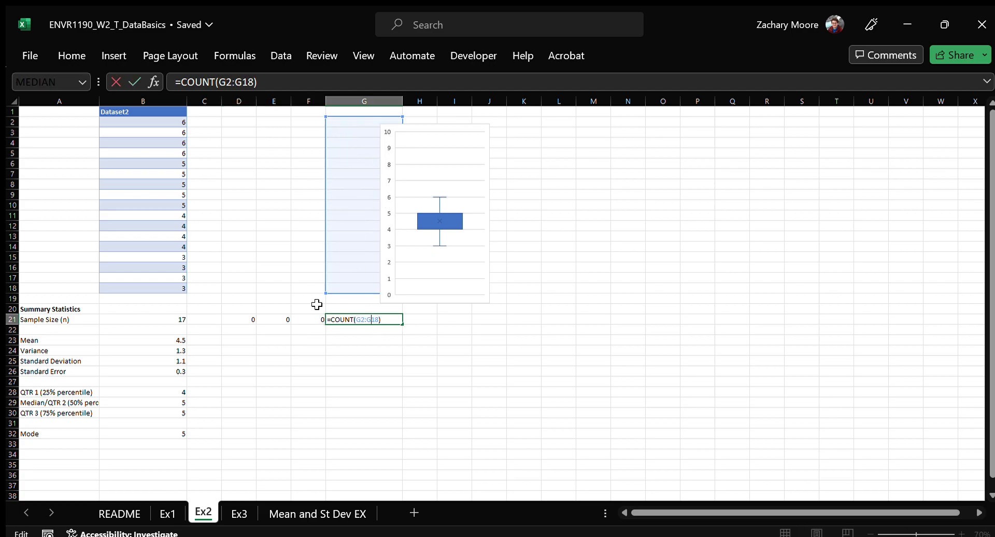
key("Escape")
left_click_drag(403, 322, 387, 329)
double_click(387, 329)
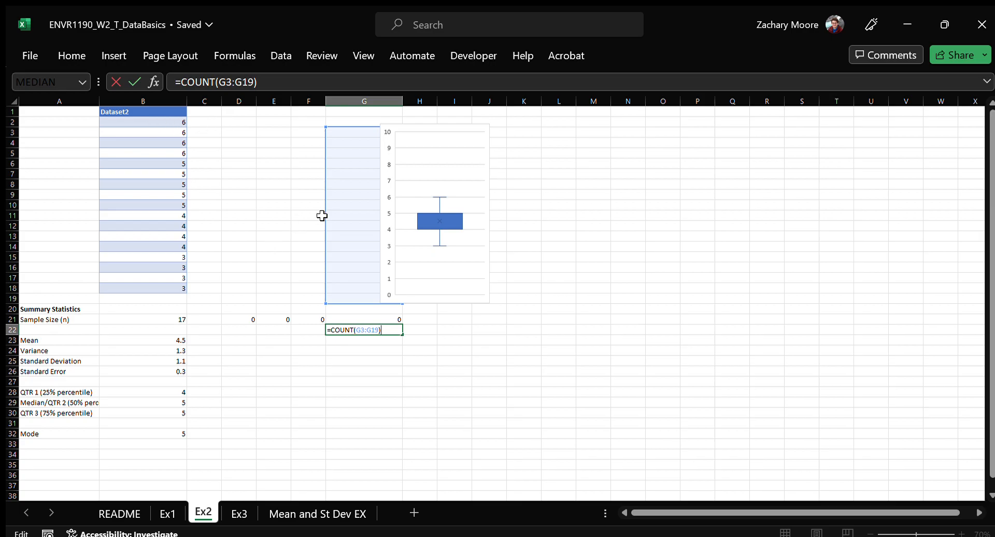
left_click(387, 318)
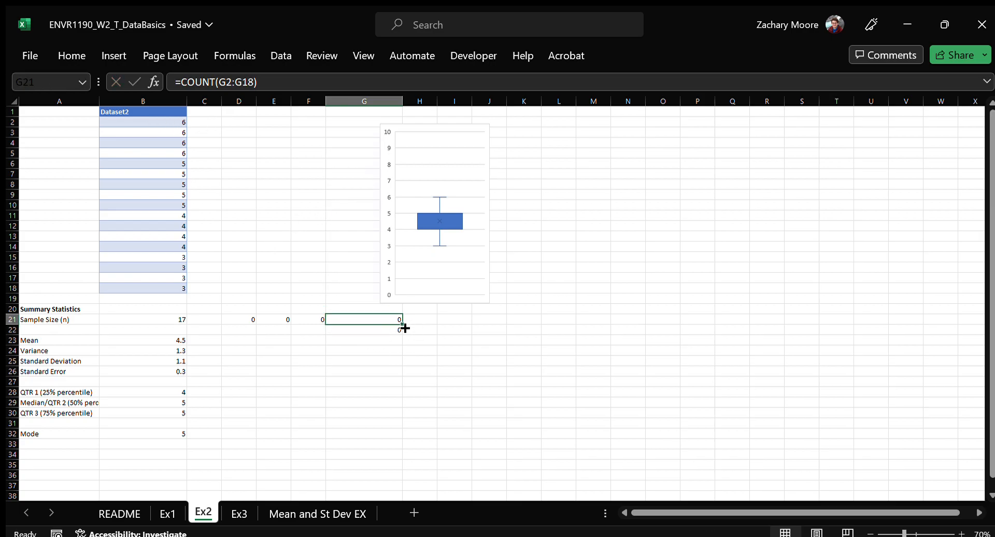
Delete the trial COUNT formulas from D21:G22
left_click_drag(226, 320, 389, 333)
key("Delete")
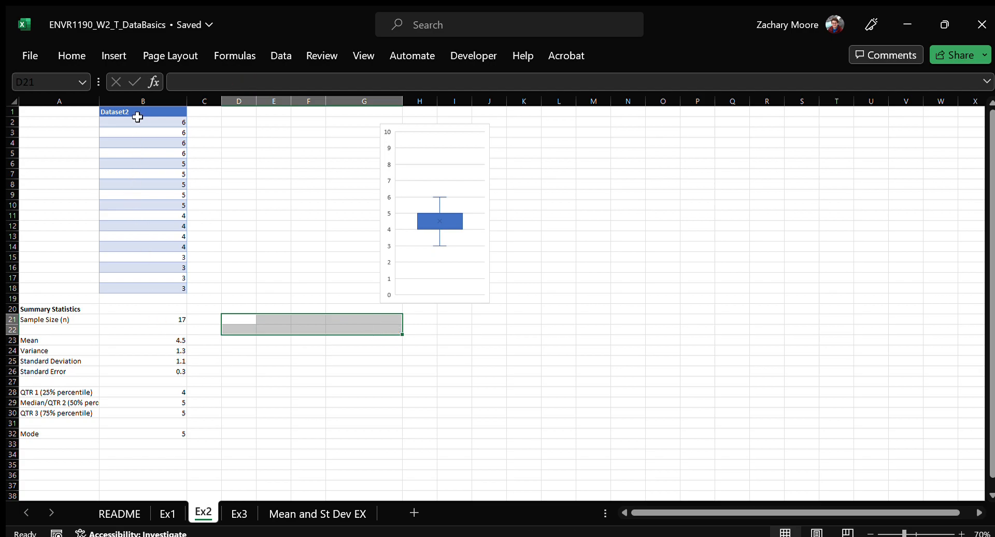
Move the Ex2 box plot back beside Dataset2, spanning about columns D to F
left_click_drag(379, 125, 221, 121)
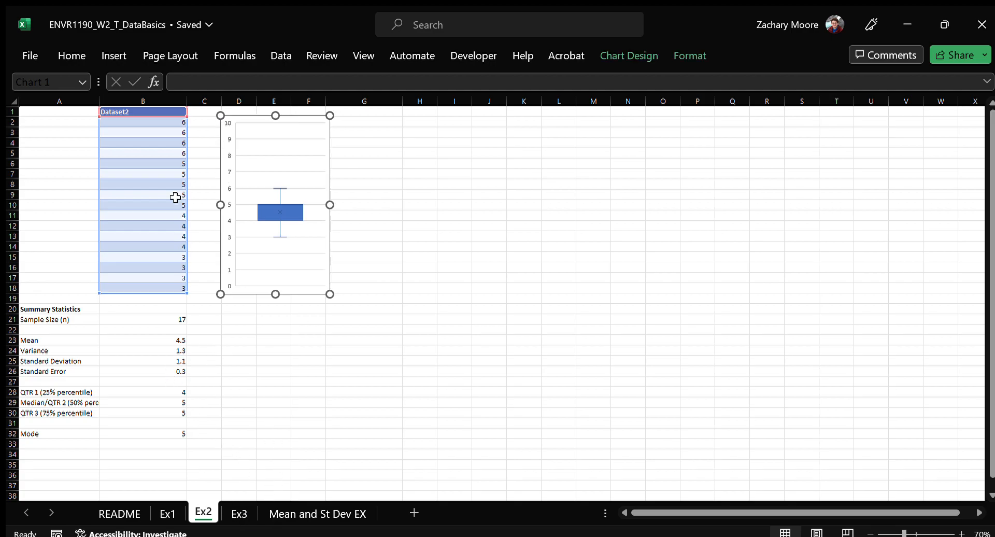
On the Ex1 sheet, compare the existing PivotTable's mean in H3 with the formulas for sample size, mean and standard error and their source data B2:B18
left_click(164, 514)
left_click(173, 173)
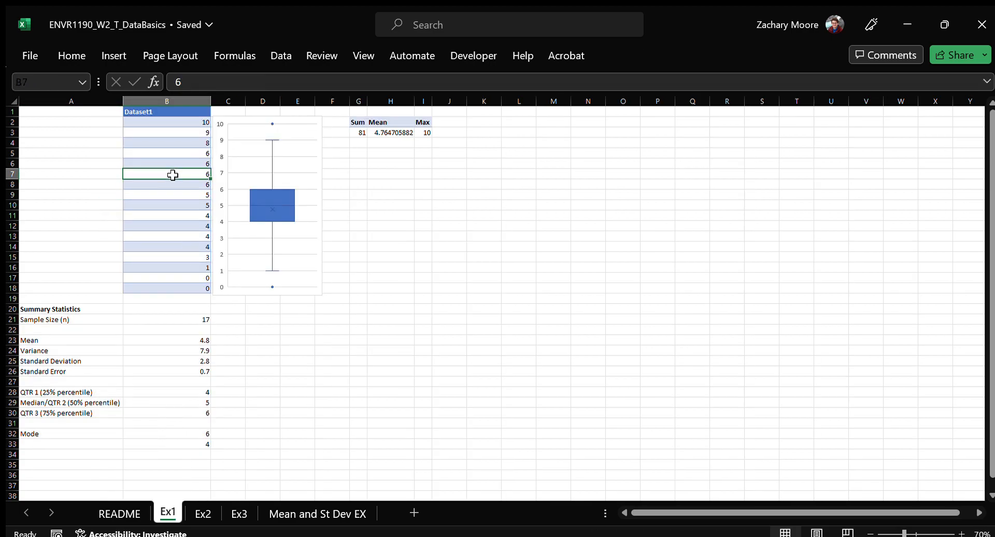
left_click(389, 132)
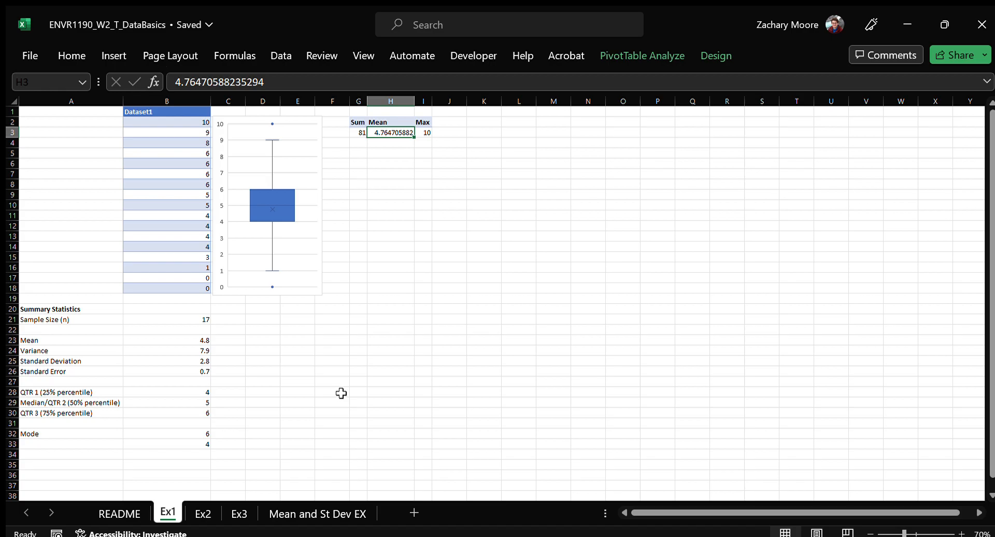
left_click(192, 320)
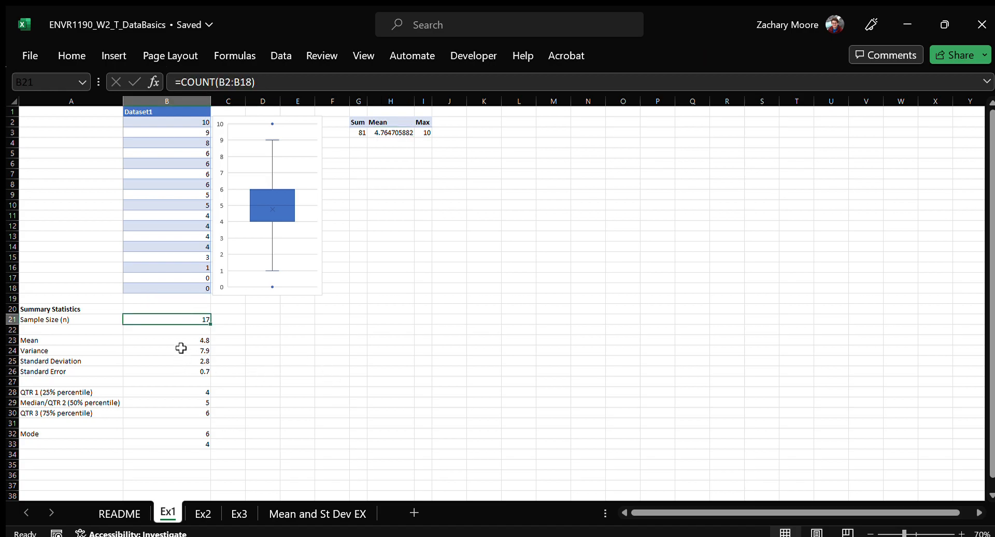
left_click(184, 340)
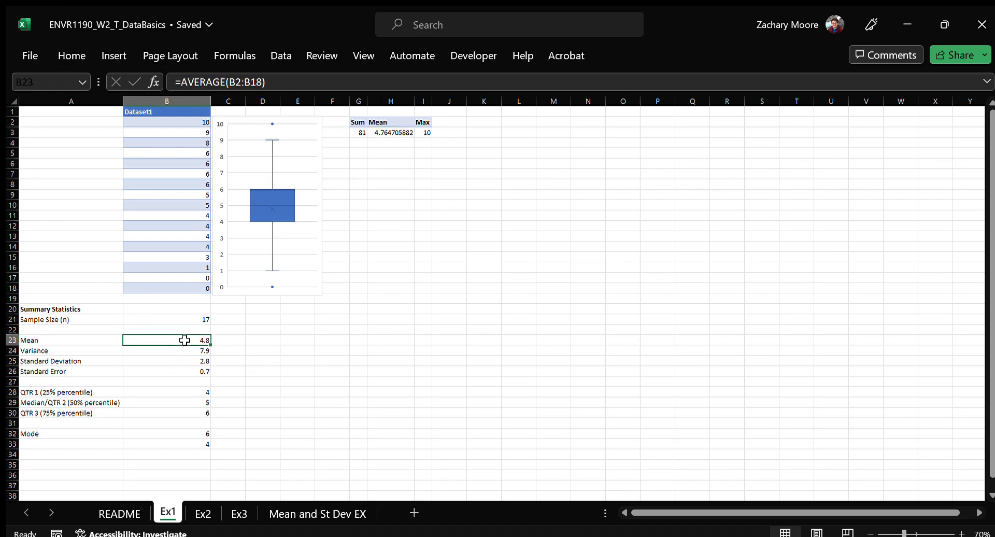
left_click(184, 372)
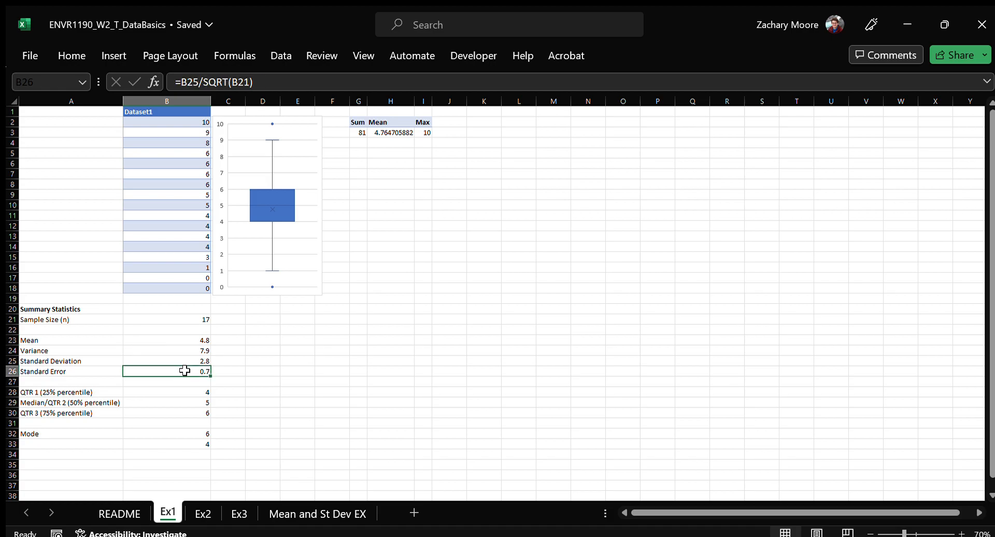
left_click(193, 195)
left_click_drag(183, 289, 170, 121)
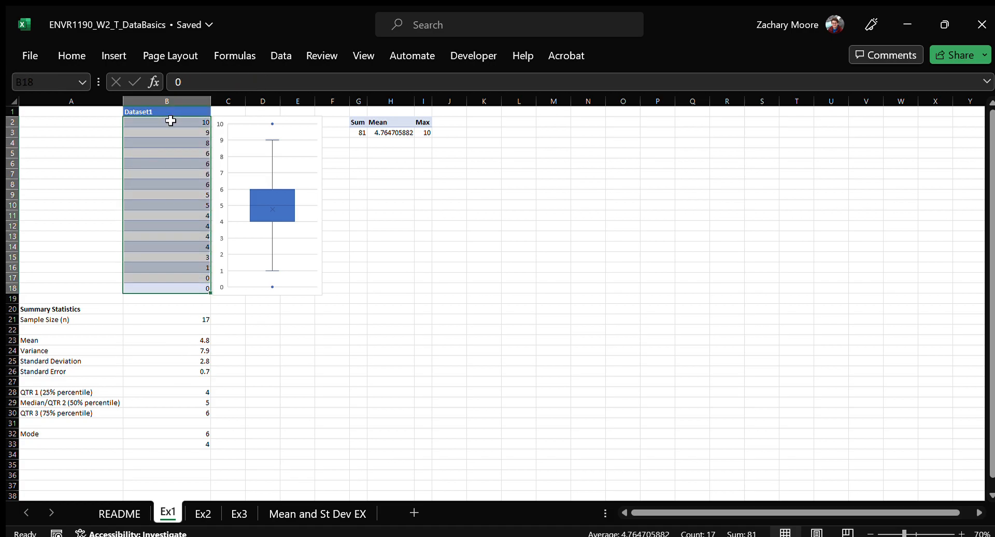
left_click(389, 133)
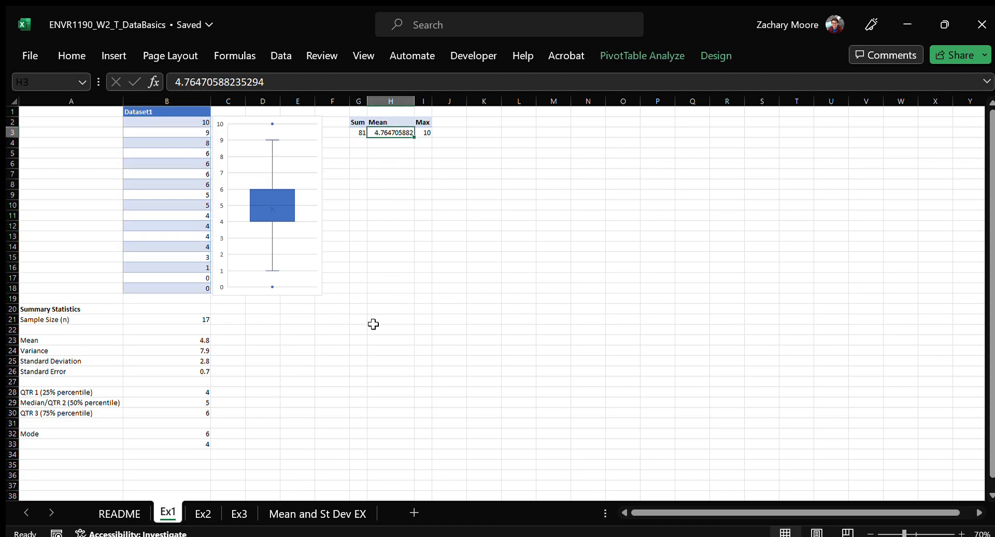
Insert a PivotTable based on the Dataset1 table into the existing Ex1 sheet at cell G6
left_click(189, 163)
left_click(173, 123)
left_click(172, 203)
left_click(167, 247)
left_click(171, 280)
left_click(162, 185)
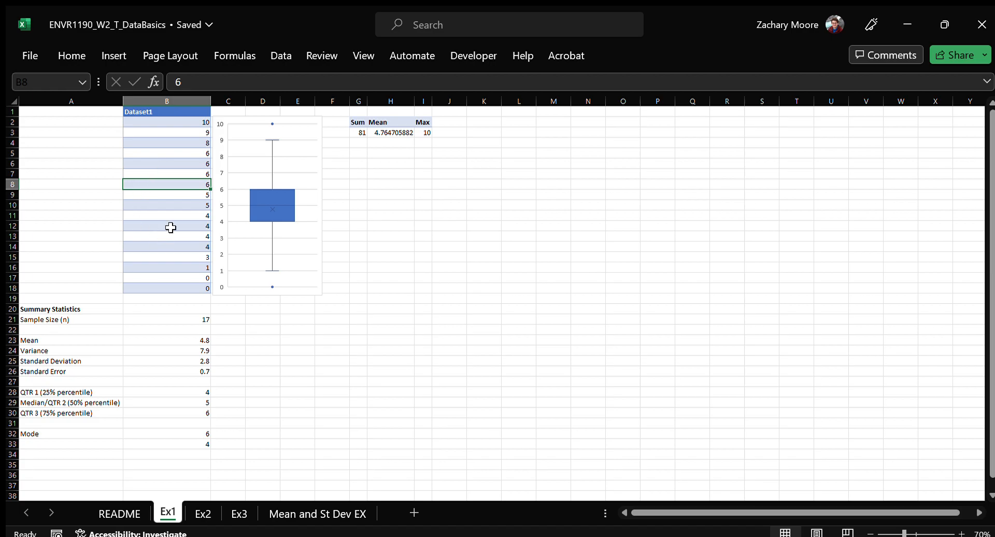
left_click(117, 52)
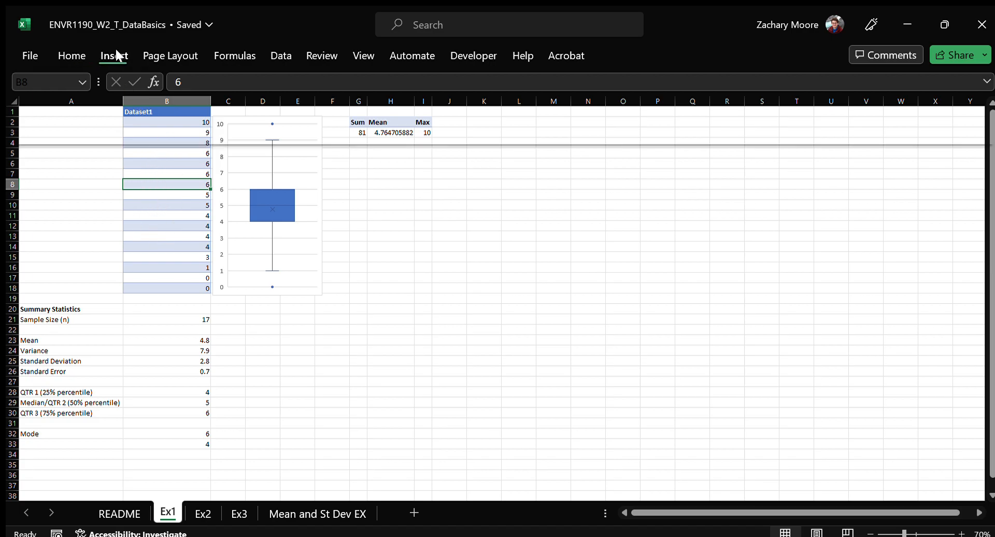
left_click(48, 77)
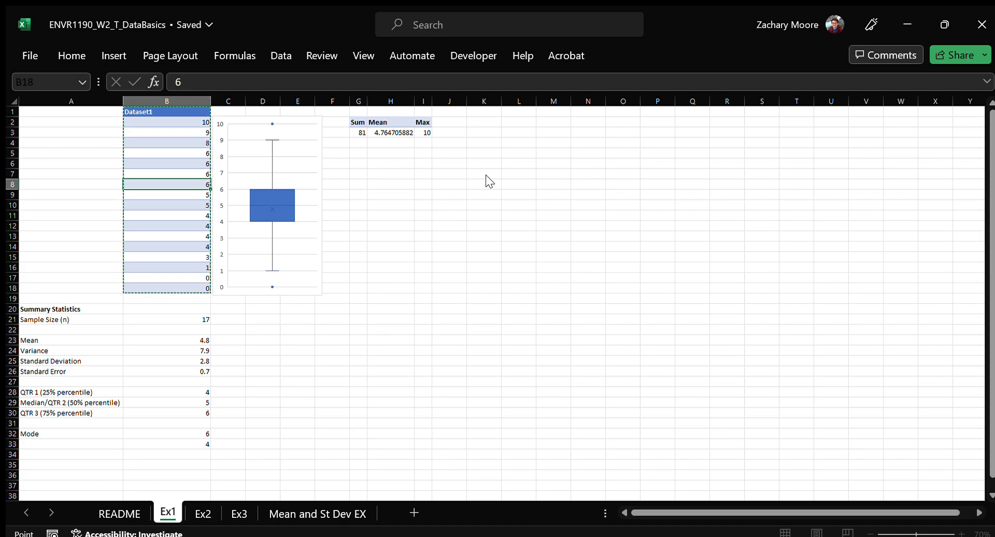
left_click(478, 195)
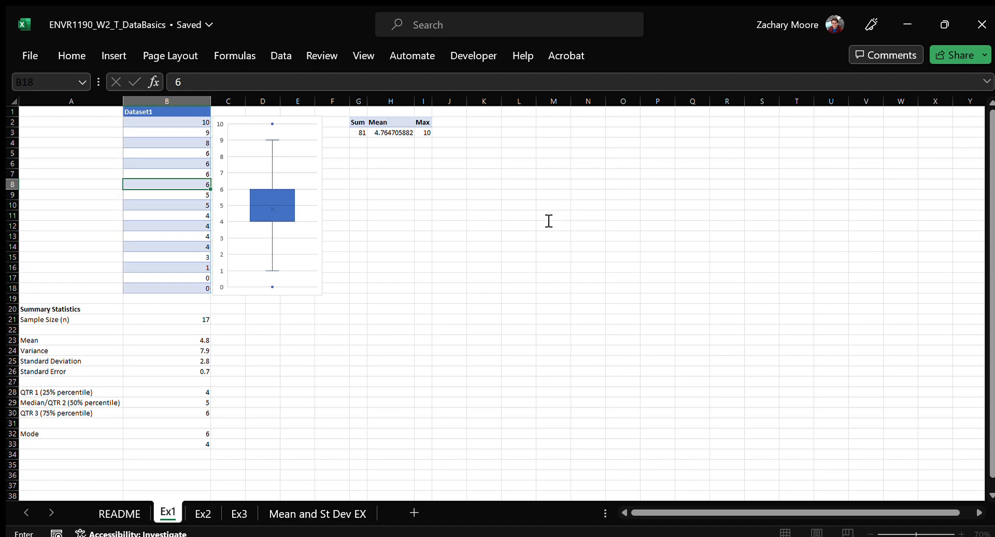
left_click(359, 164)
left_click(630, 273)
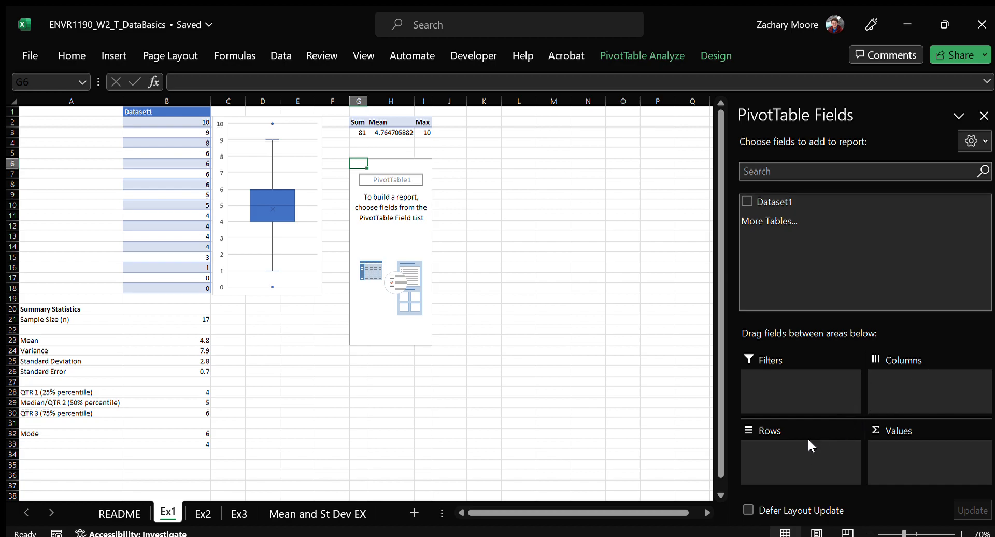
Add Dataset1 to the PivotTable values twice, summarised as average and count and named Average and Count
left_click_drag(773, 200, 907, 452)
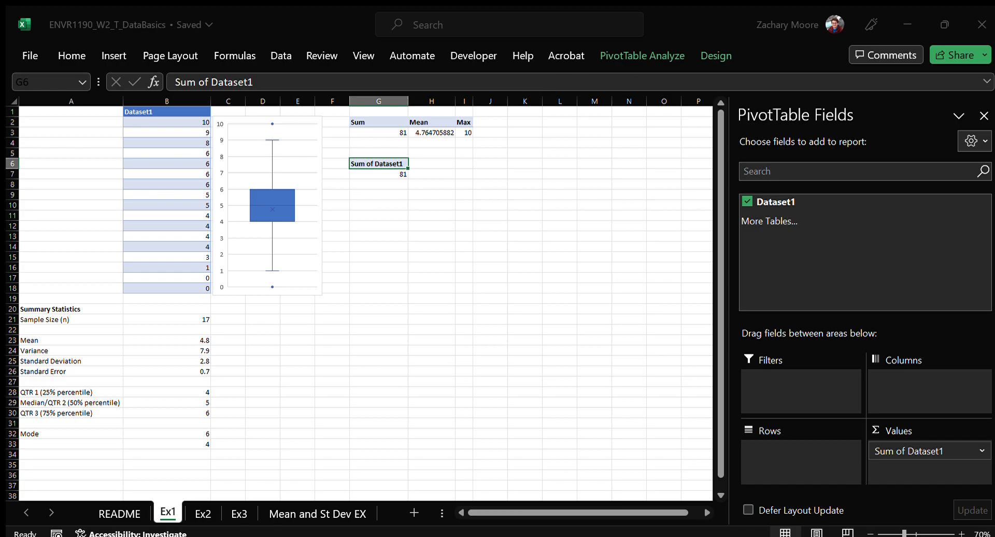
left_click(620, 274)
left_click_drag(796, 206, 952, 467)
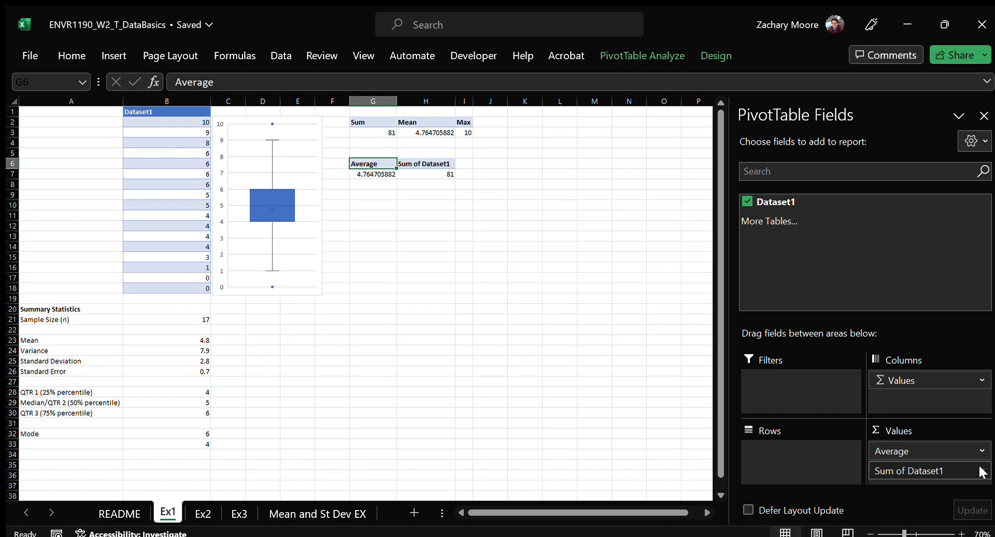
left_click(948, 443)
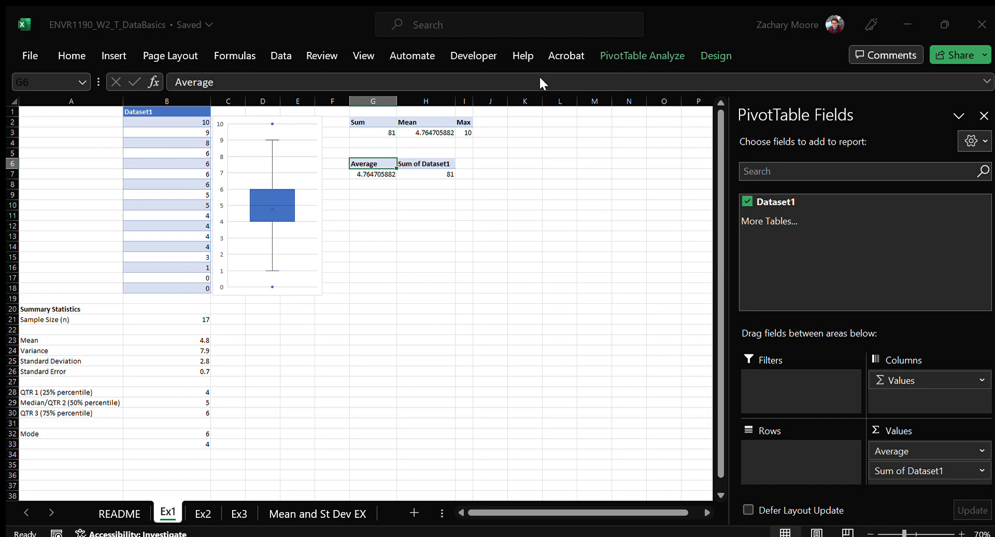
left_click(628, 266)
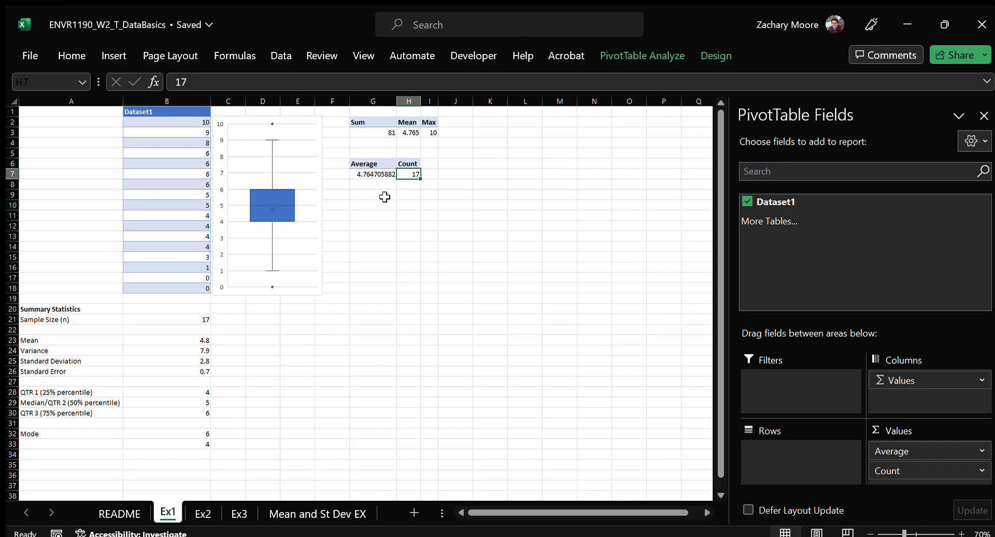
Compare the new PivotTable's Count and Average with the sample size and mean formulas in B21 and B23
left_click(189, 319)
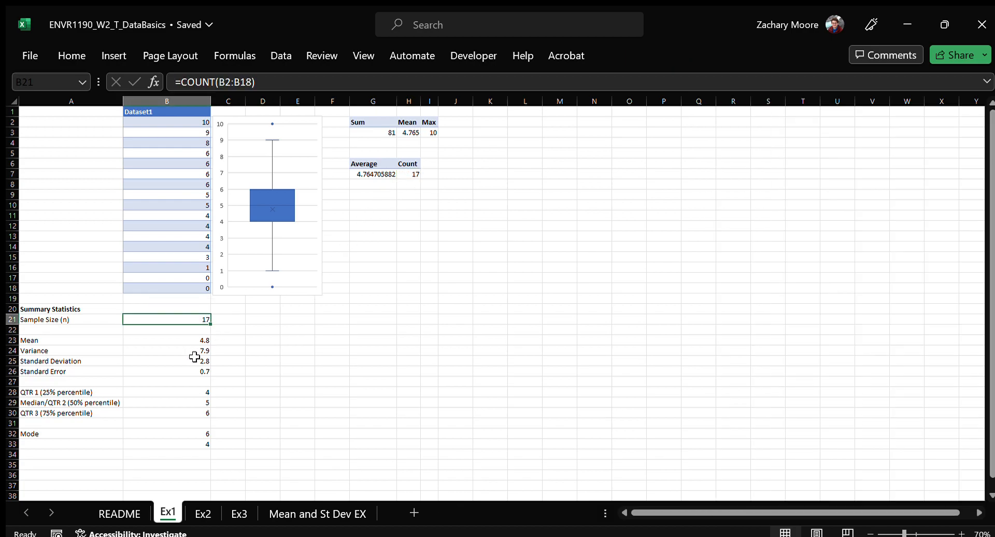
left_click(402, 172)
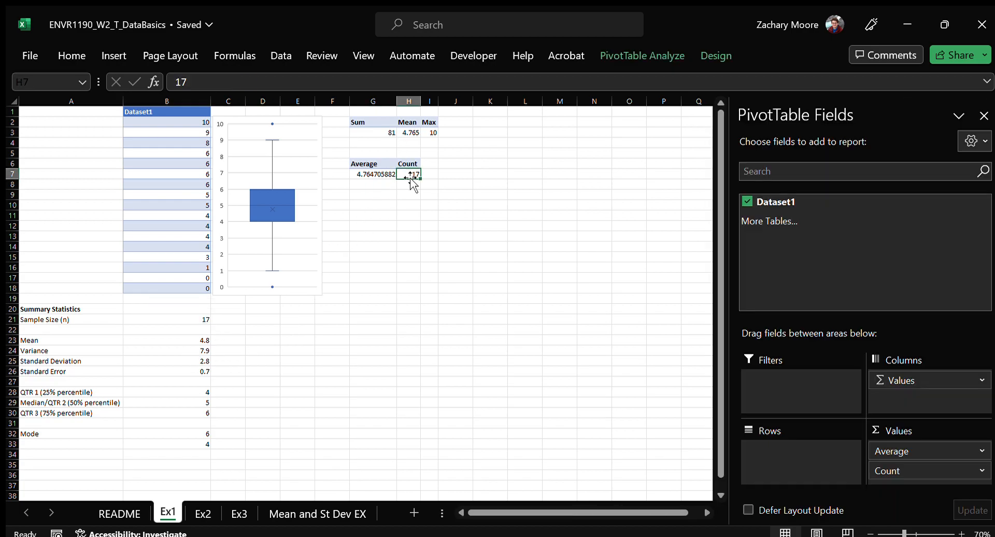
left_click(376, 175)
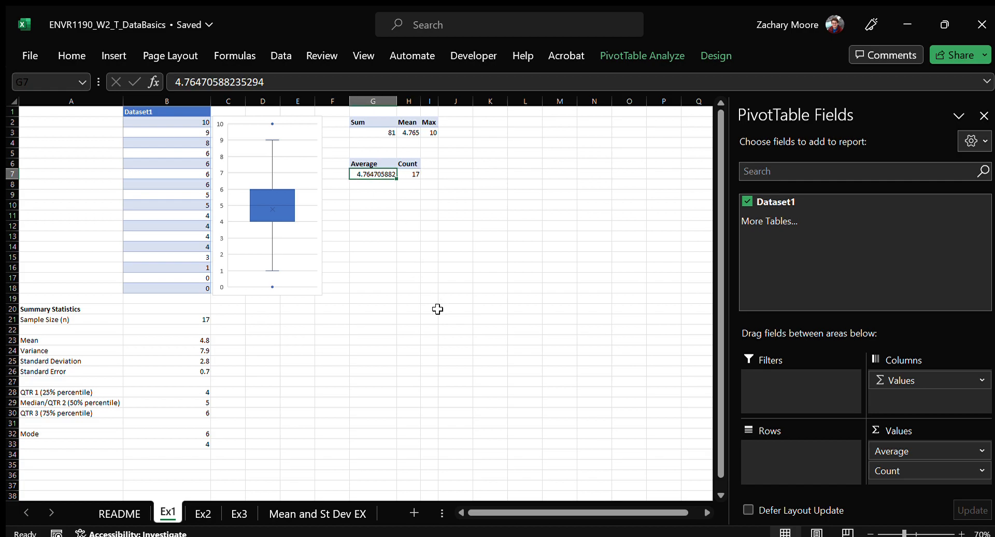
left_click(178, 340)
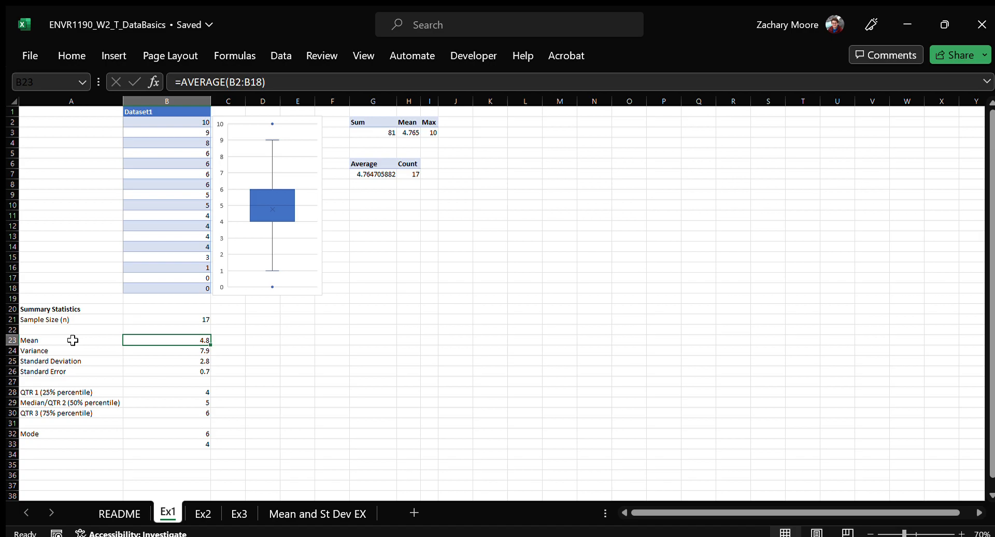
Try out more and fewer decimals on the PivotTable's Average value in G7, finishing with one decimal place
left_click(368, 174)
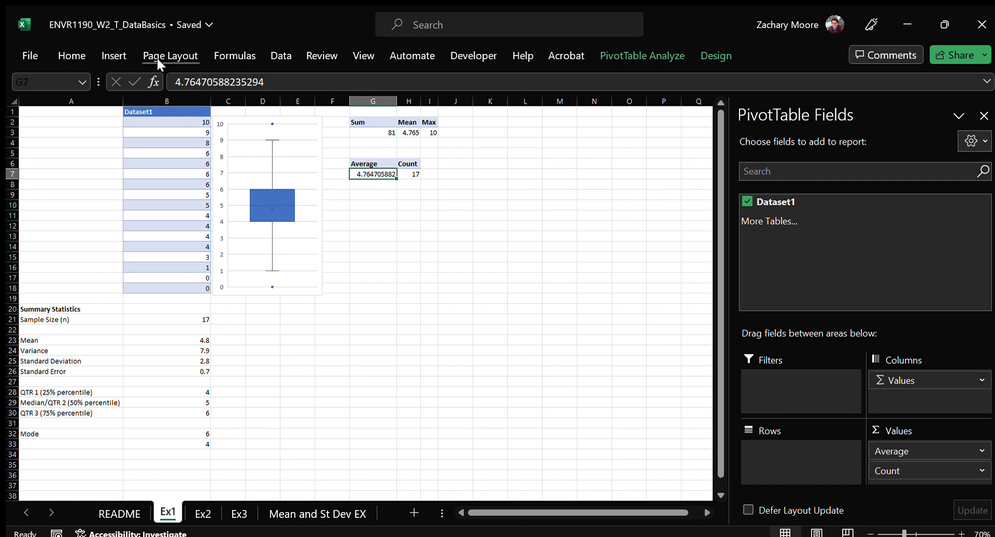
left_click(74, 55)
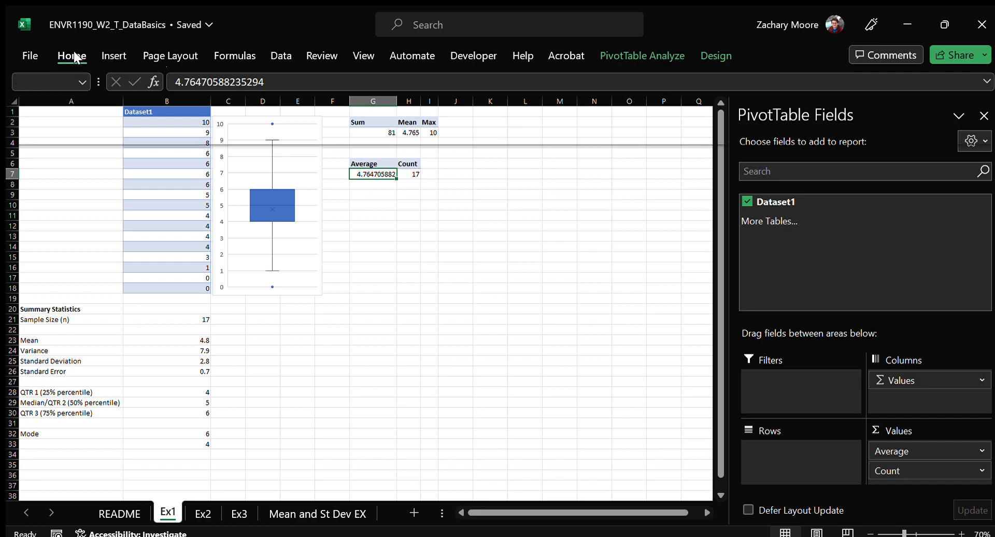
triple_click(330, 117)
triple_click(331, 117)
triple_click(331, 118)
triple_click(331, 117)
left_click(331, 117)
double_click(330, 117)
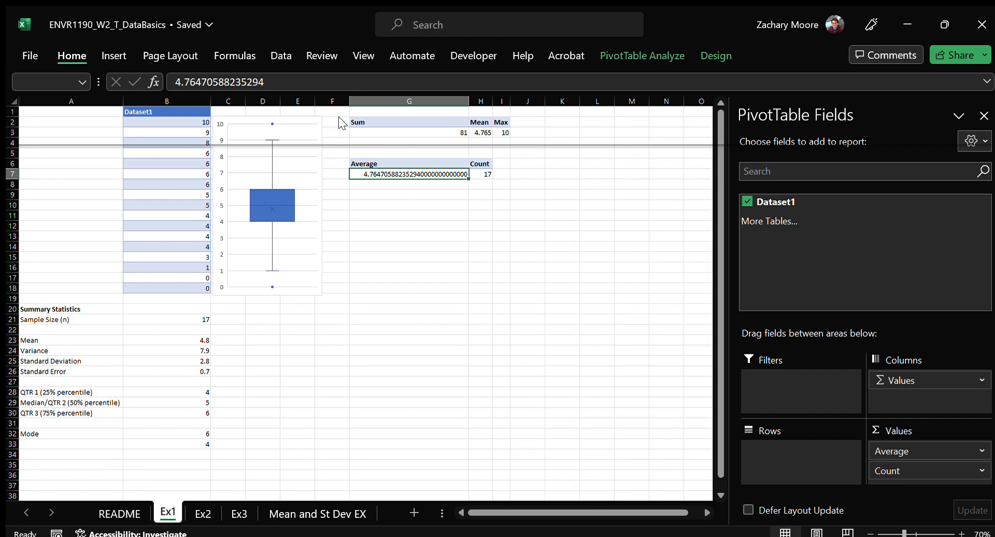
left_click(352, 117)
left_click(352, 118)
left_click(352, 117)
left_click(352, 118)
left_click(352, 117)
left_click(352, 118)
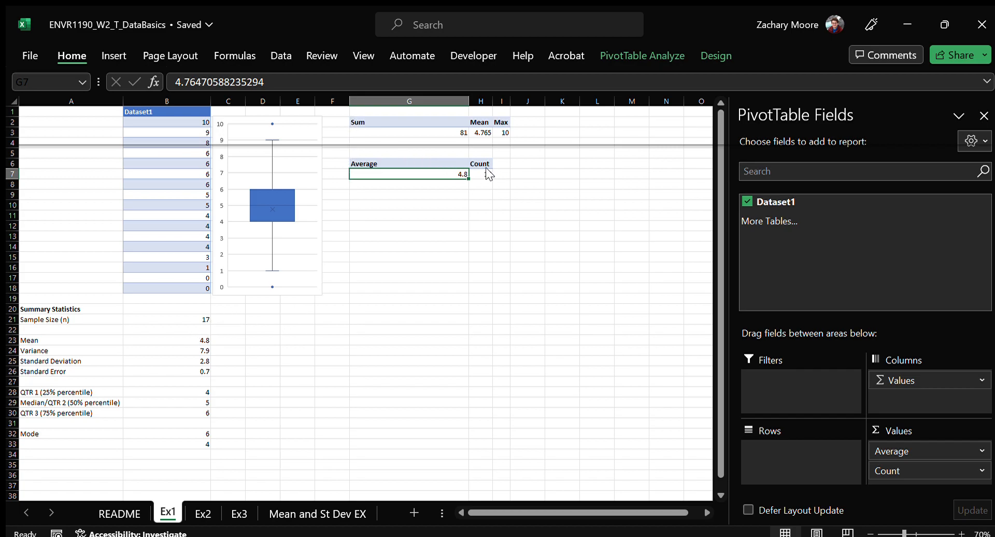
Narrow column G and format the values of both PivotTables in G3:I7 with two decimal places
left_click_drag(469, 102, 385, 98)
left_click_drag(374, 133, 414, 169)
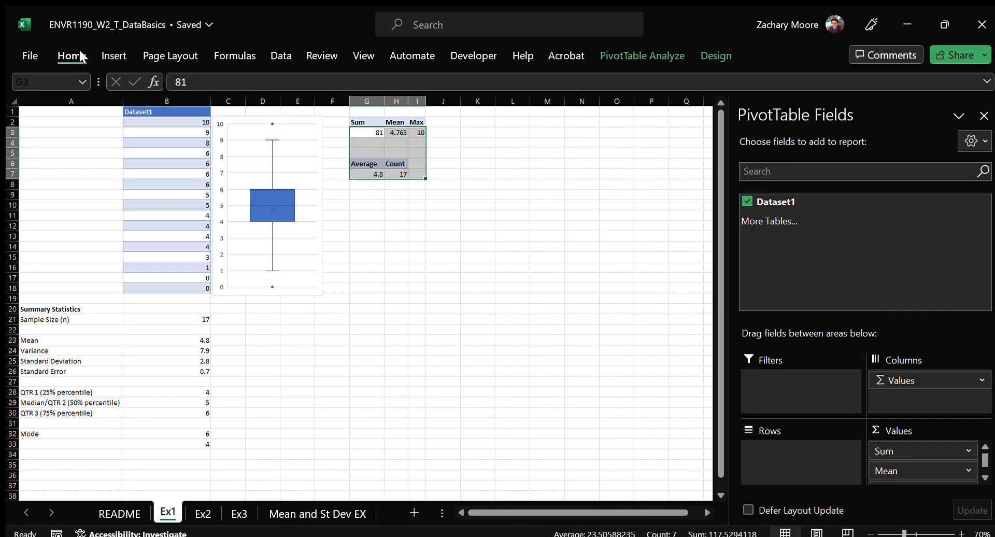
left_click(333, 119)
left_click(332, 119)
left_click(332, 118)
left_click(333, 118)
left_click(354, 117)
left_click(356, 116)
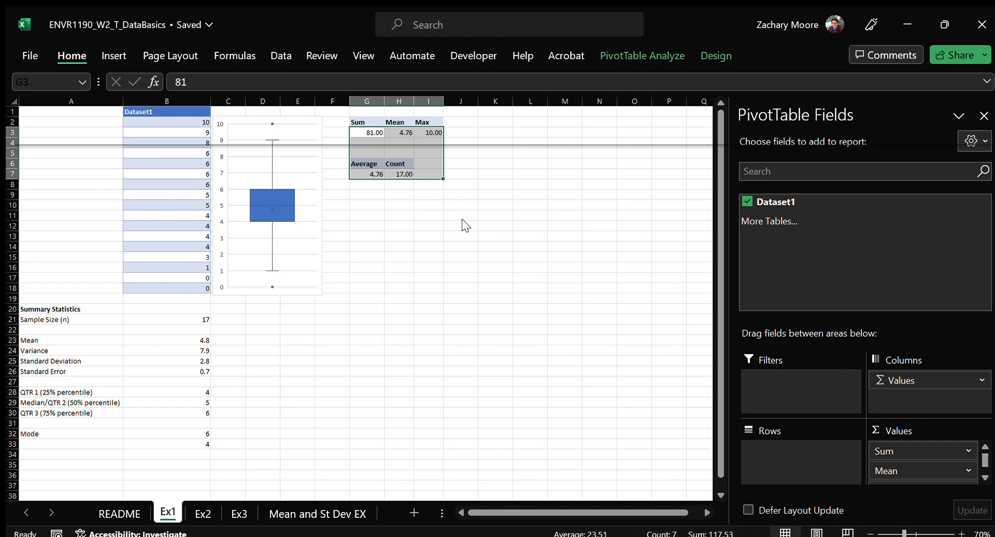
left_click(450, 194)
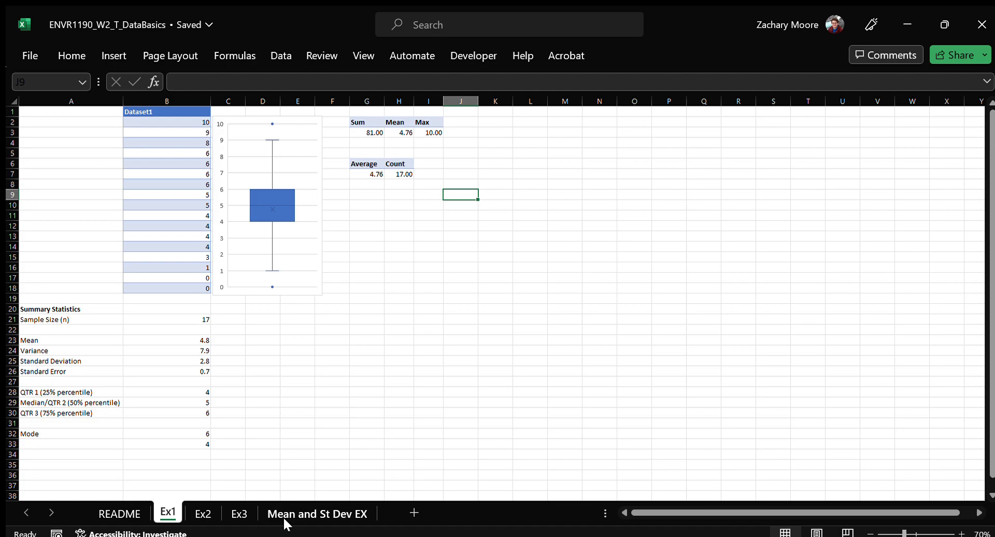
Insert a box and whisker chart of Dataset1 and place it beside the existing plot, resized to about columns F to K, rows 2 to 18
left_click(185, 153)
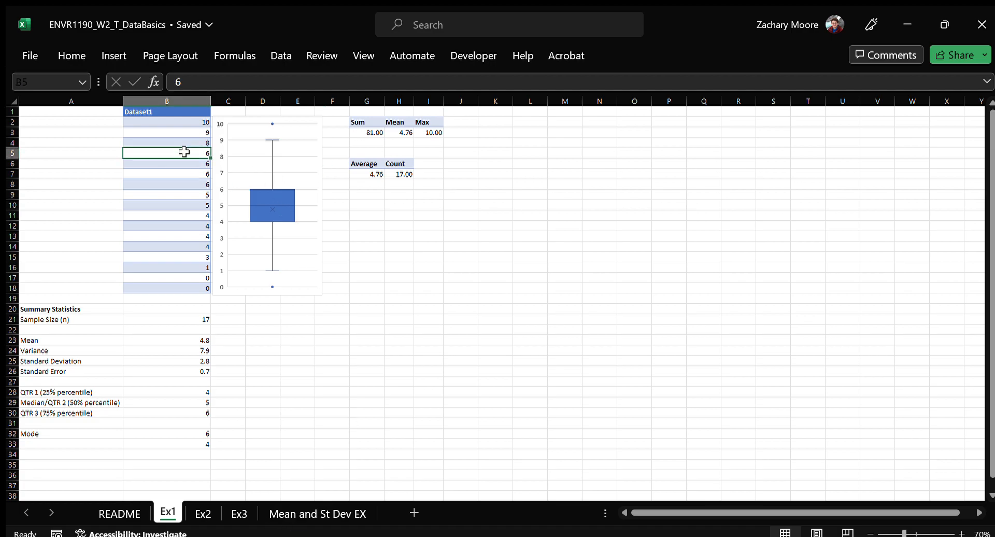
left_click(162, 197)
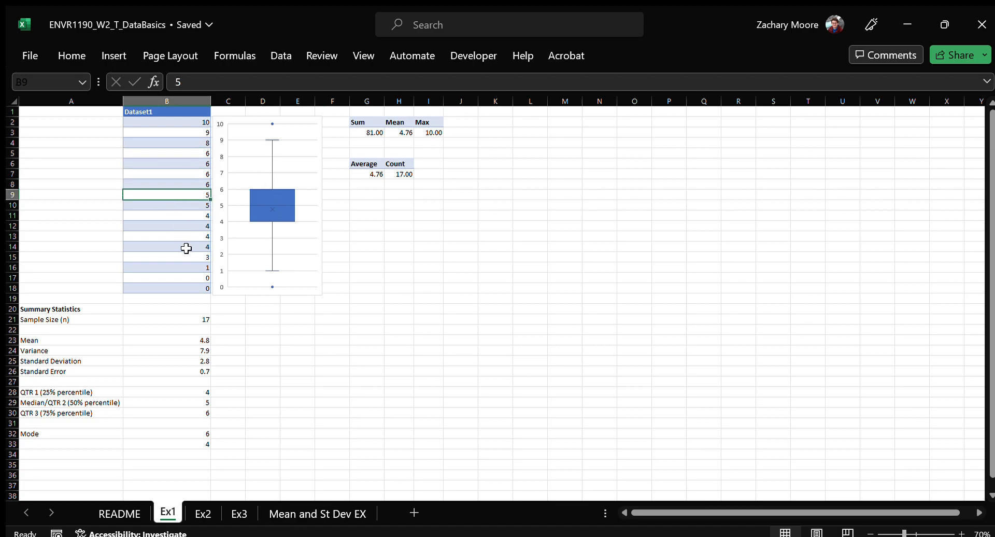
left_click(111, 56)
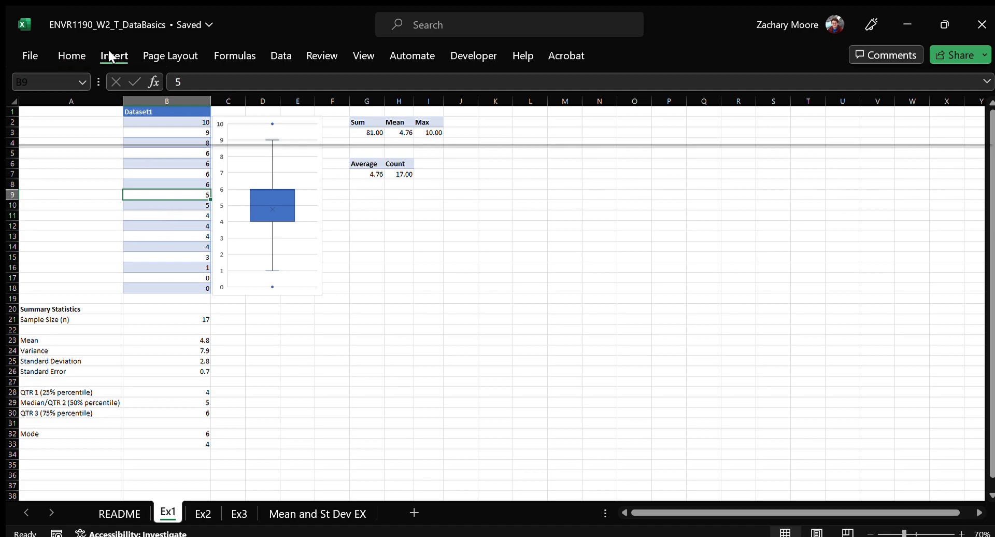
left_click(169, 215)
left_click(169, 153)
left_click(170, 204)
left_click(175, 236)
left_click(169, 162)
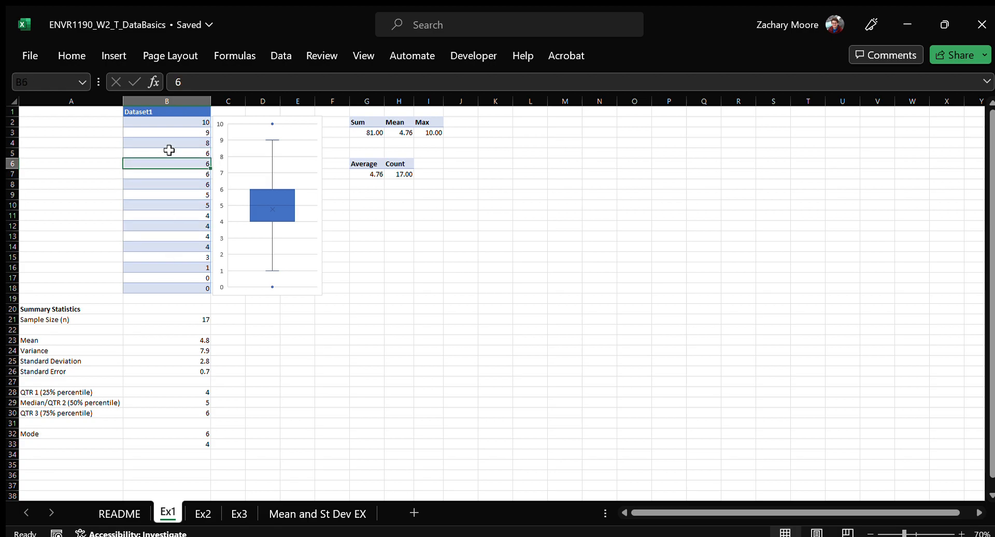
left_click(108, 57)
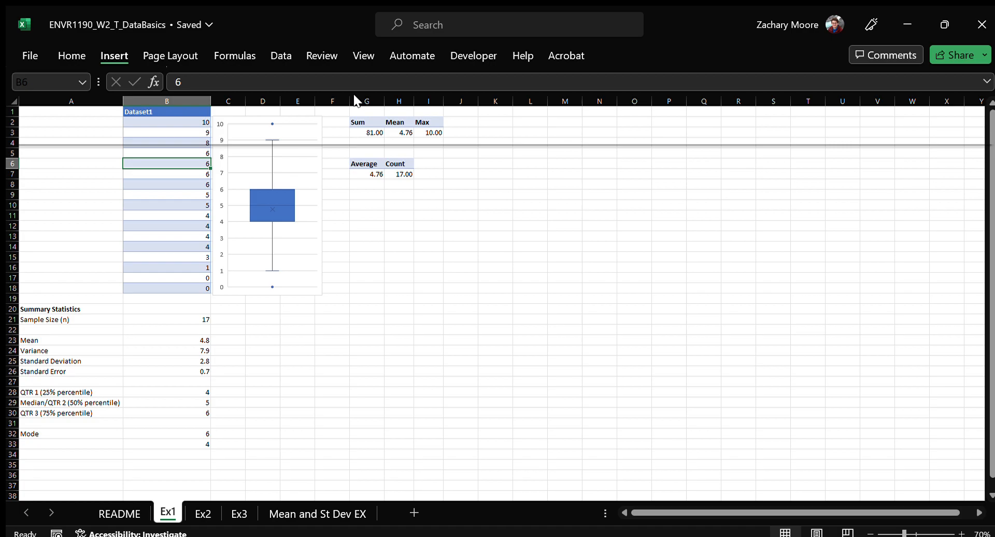
left_click(365, 229)
left_click_drag(384, 237, 348, 131)
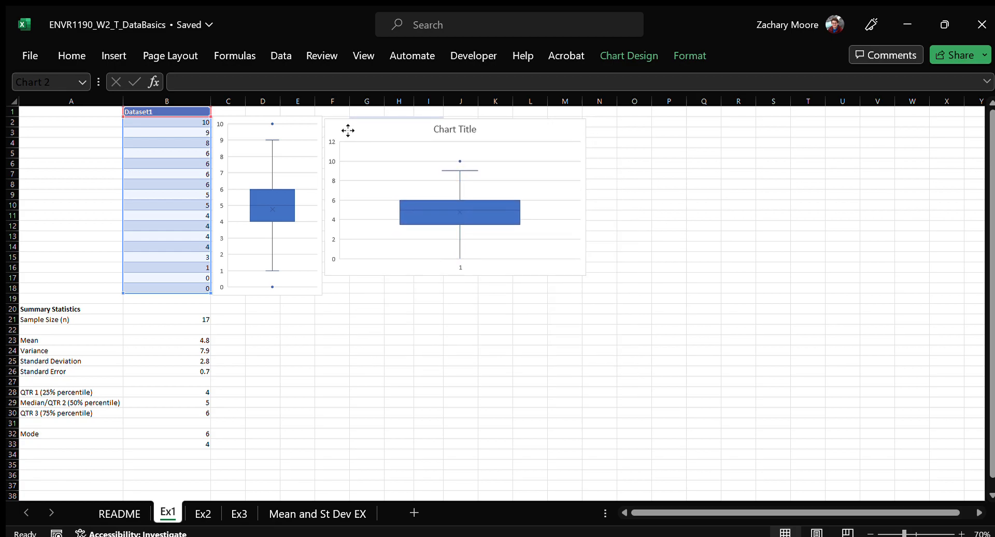
left_click_drag(585, 275, 498, 295)
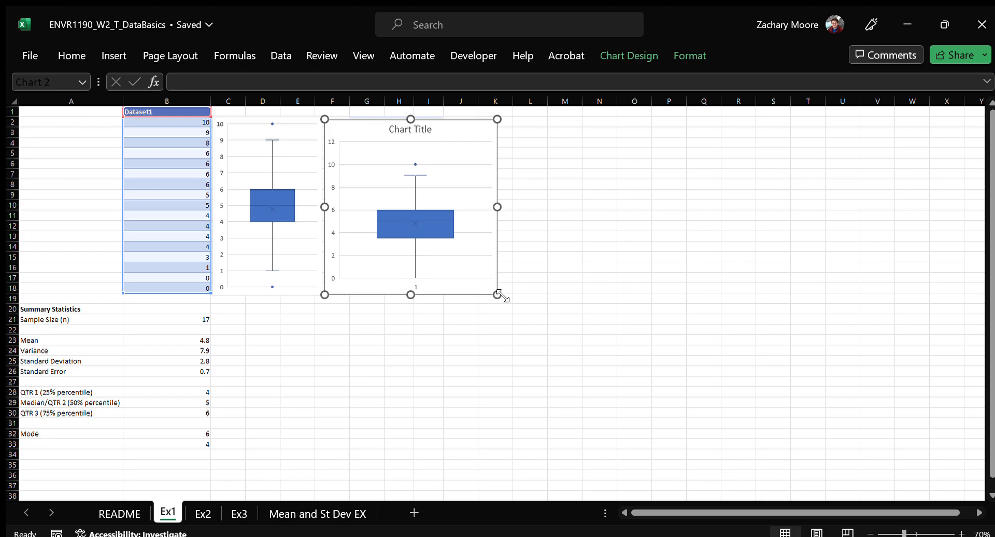
Resize the new box plot to about columns F to K, rows 2 to 19, and add axis titles and data labels
left_click_drag(496, 295, 527, 331)
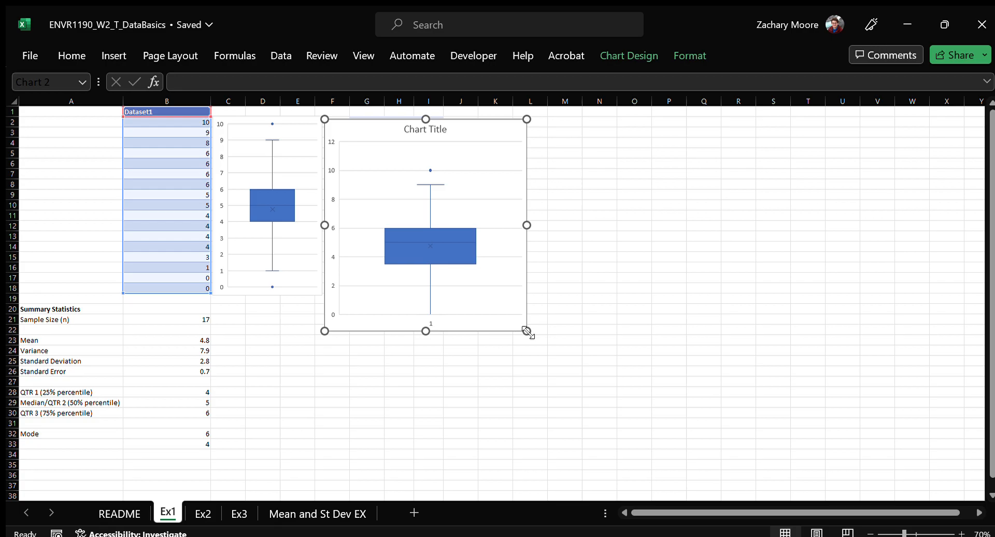
left_click_drag(534, 335, 516, 310)
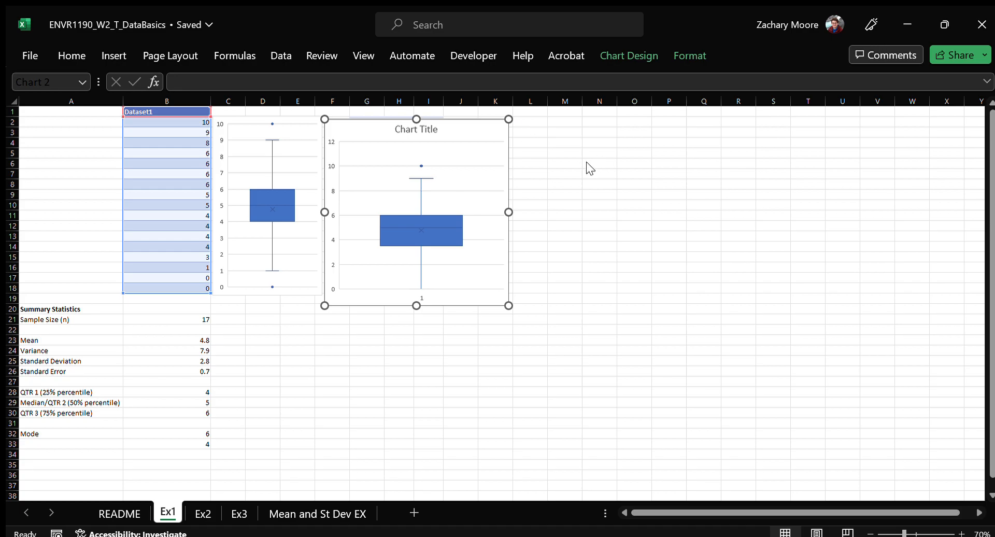
left_click(555, 163)
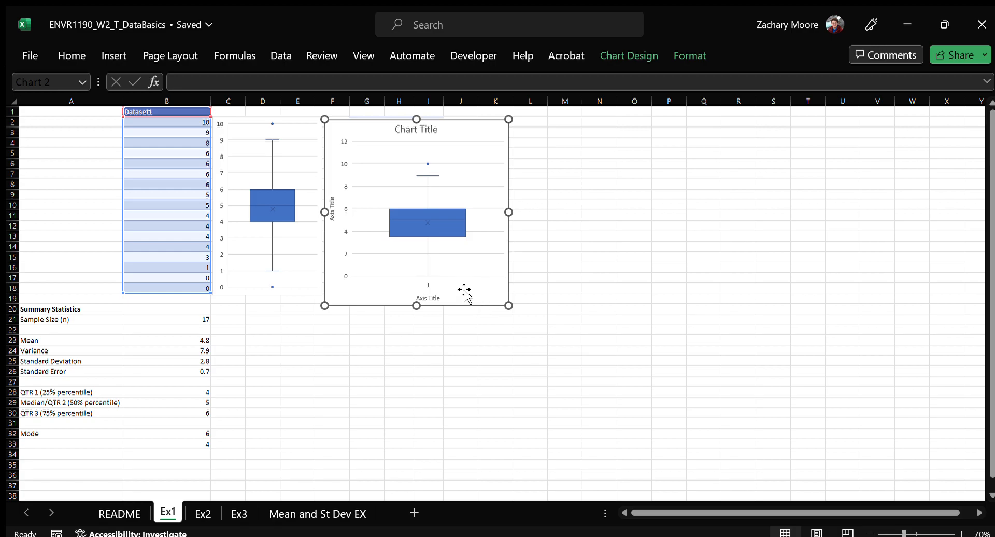
left_click(558, 194)
Select the box plot's axes, horizontal axis title, gridlines and plot area one after another, and open the plot area's formatting options
left_click(344, 143)
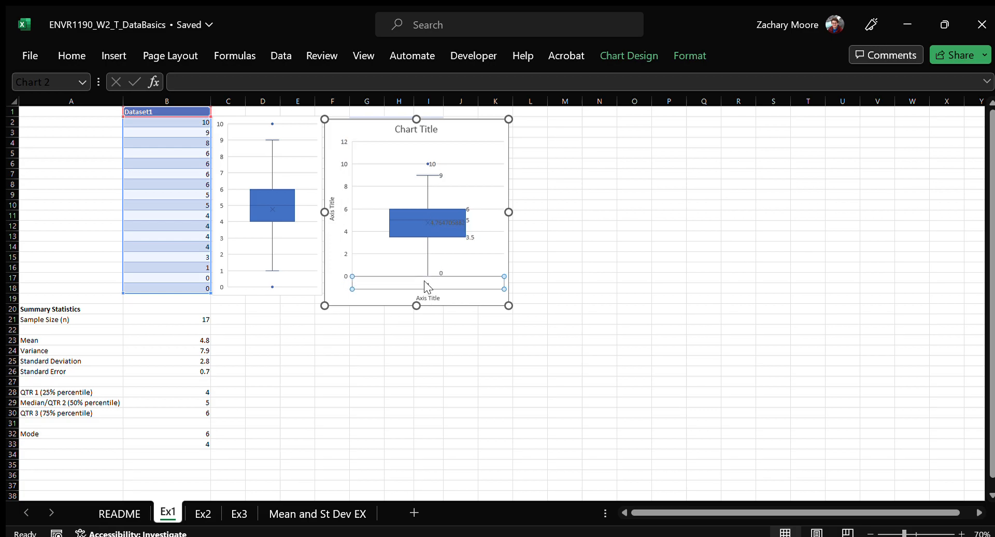
left_click(434, 299)
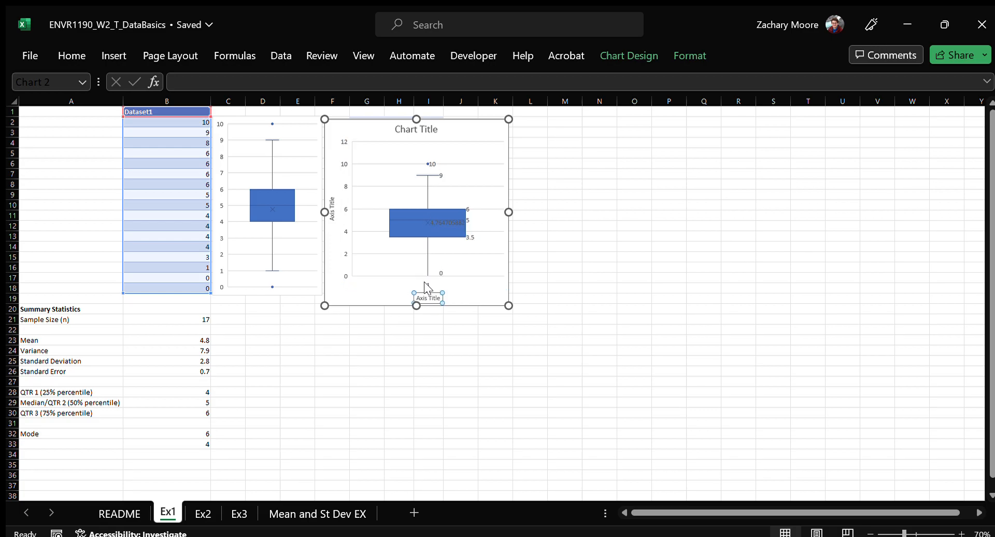
left_click(399, 253)
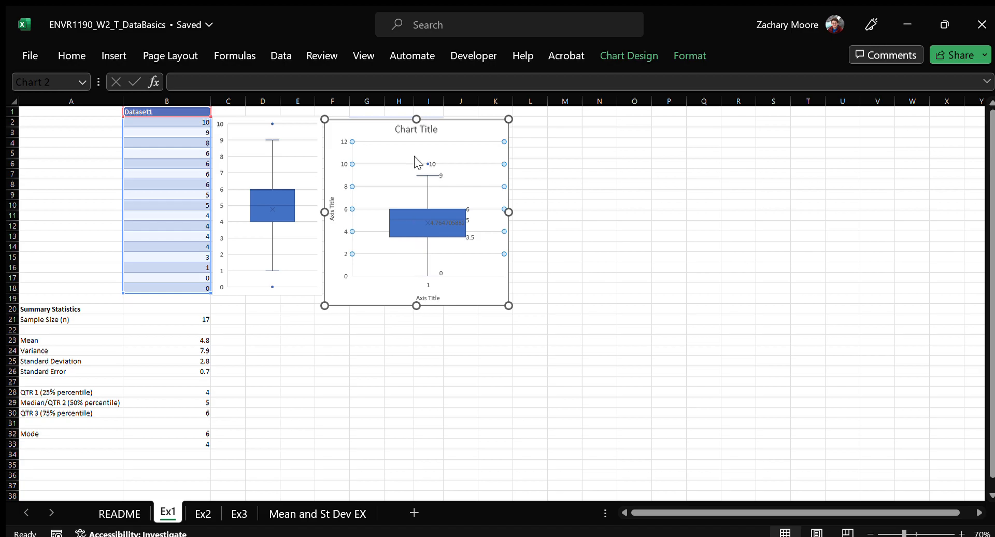
left_click(427, 141)
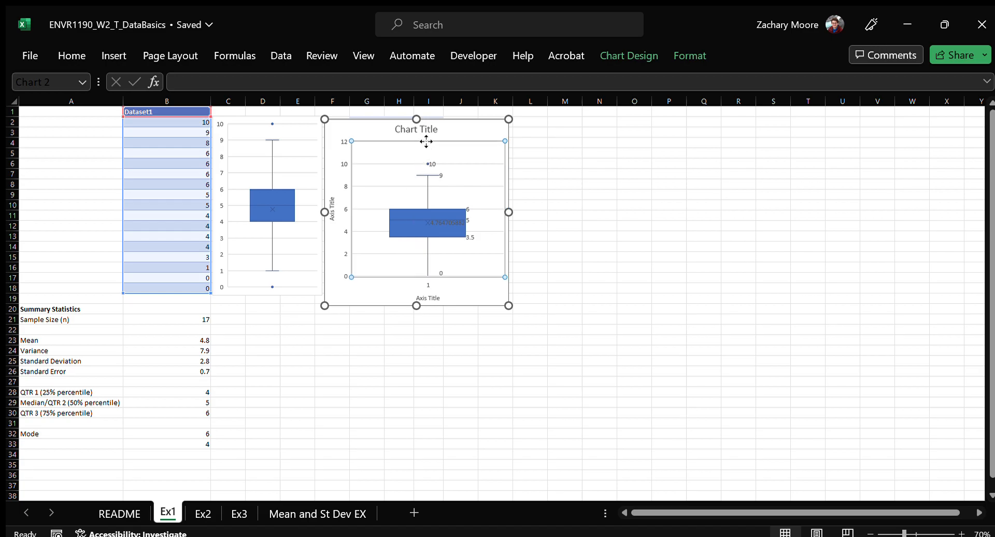
double_click(466, 139)
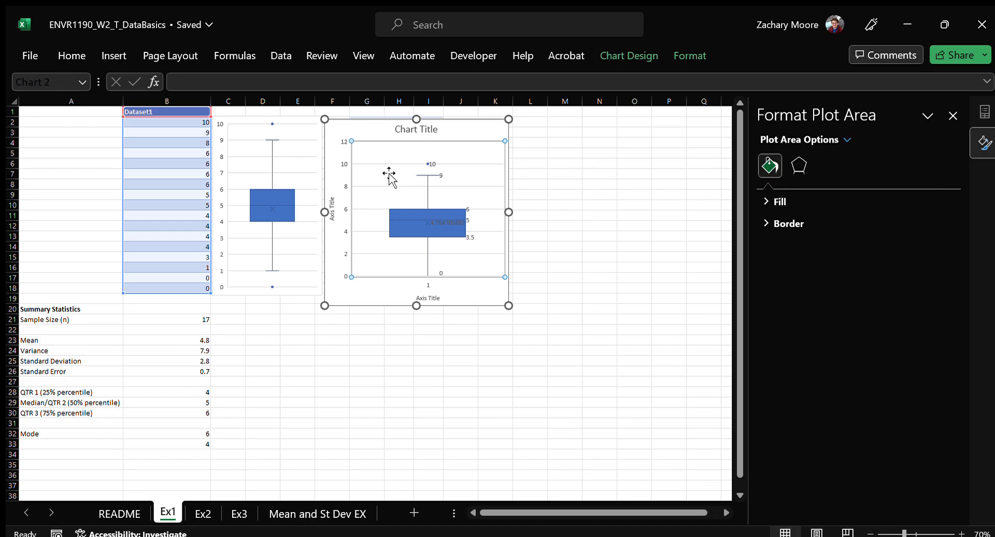
Set the maximum bound of the new box plot's vertical axis to 10
left_click(340, 162)
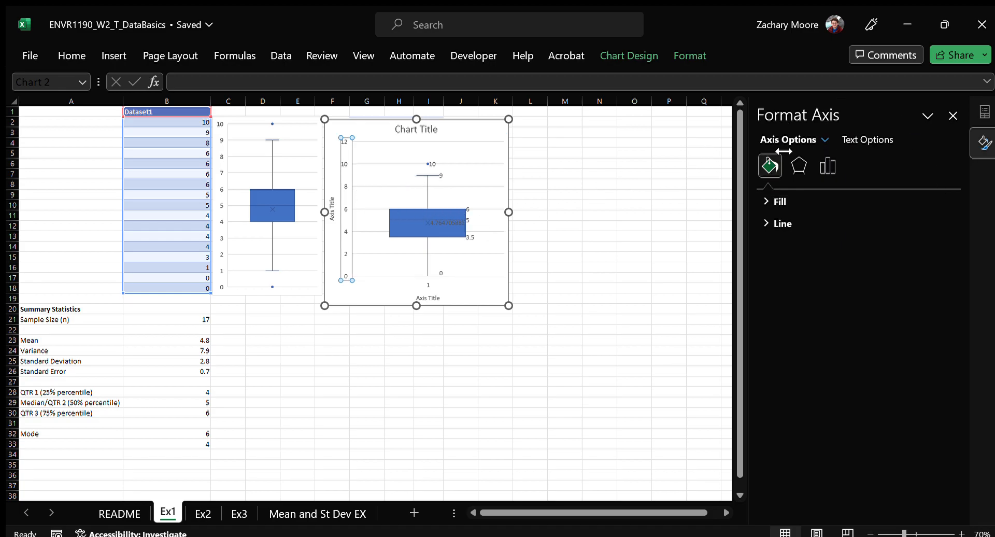
left_click(856, 136)
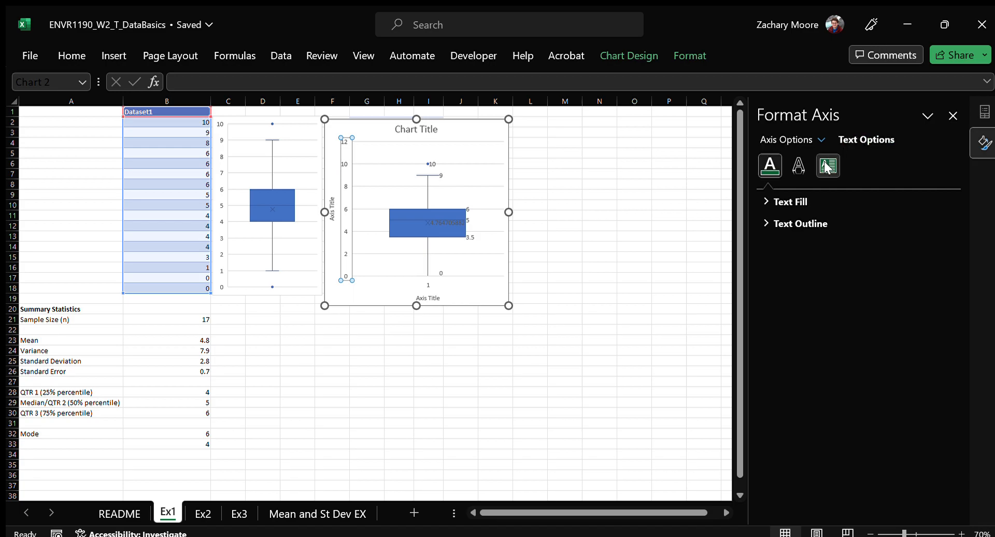
left_click(787, 140)
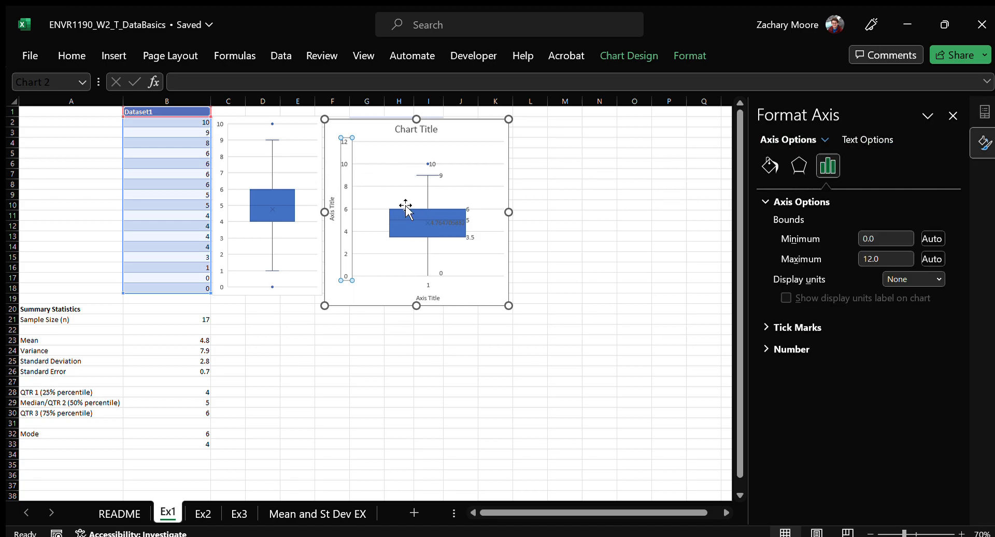
left_click(885, 258)
left_click_drag(894, 259, 848, 260)
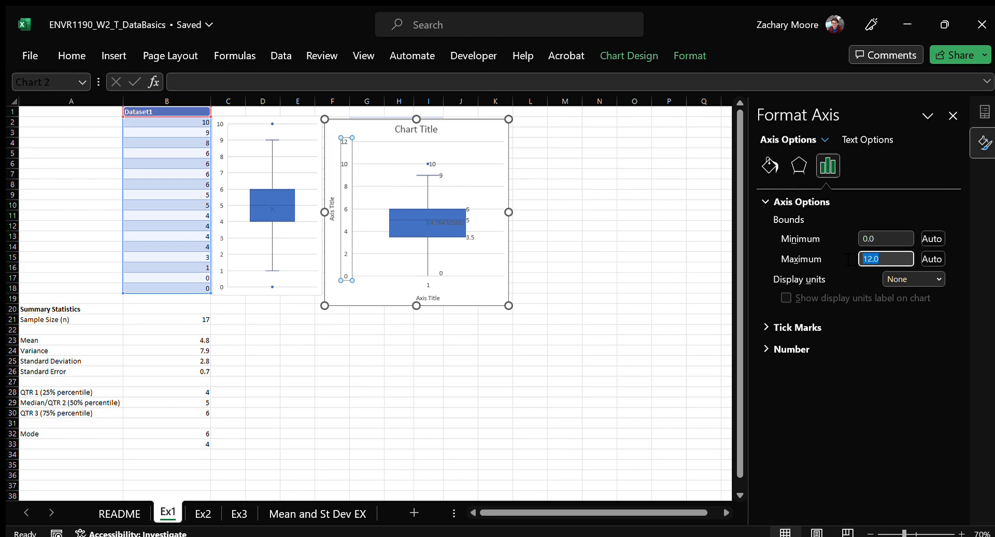
type("10")
key("Return")
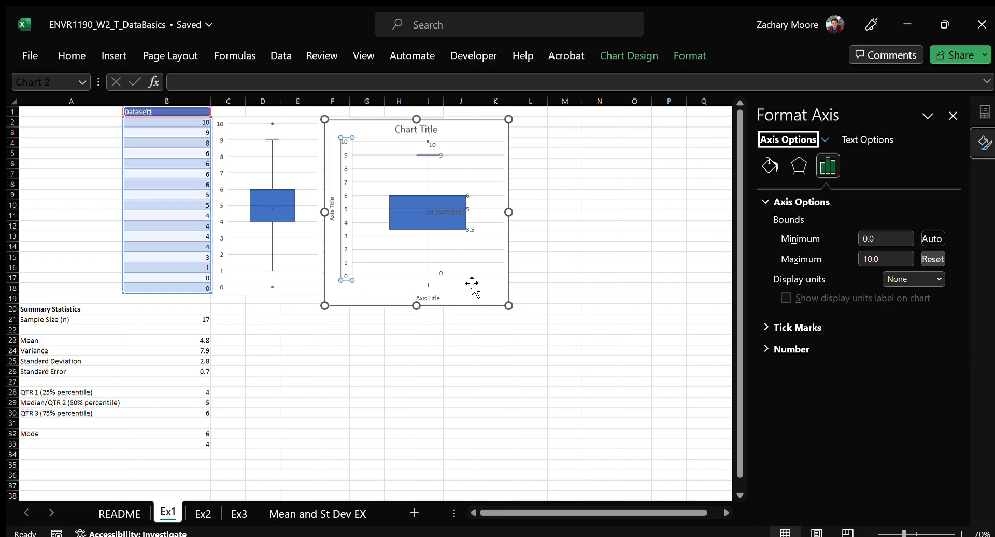
Try a chart style with a Dataset1 legend above the plot on the new box plot, and delete that chart
left_click(426, 273)
left_click(499, 131)
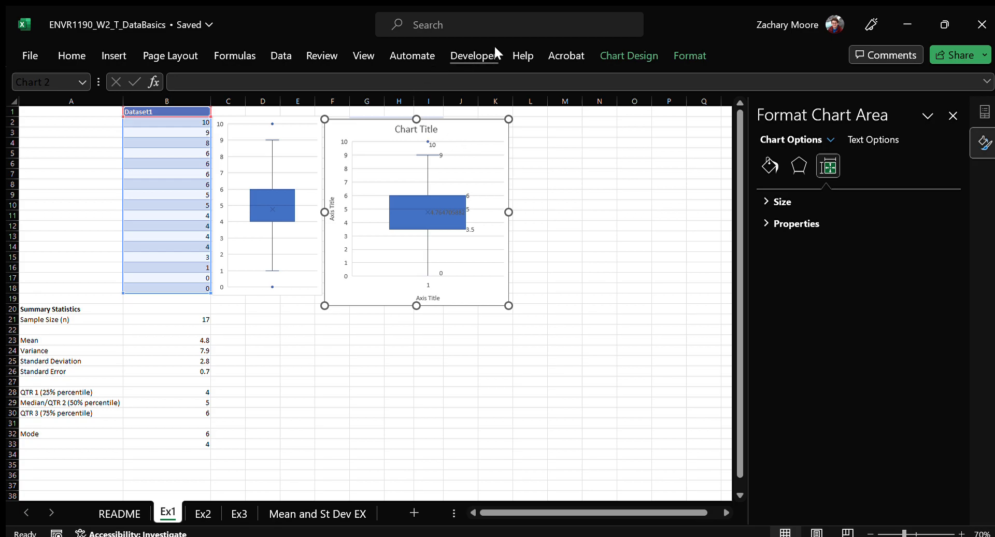
left_click(685, 56)
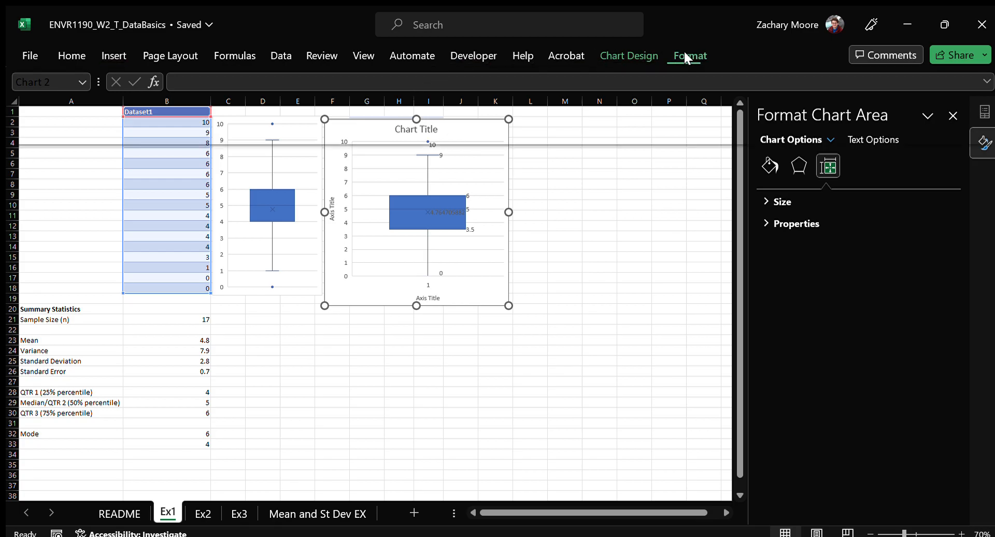
left_click(632, 51)
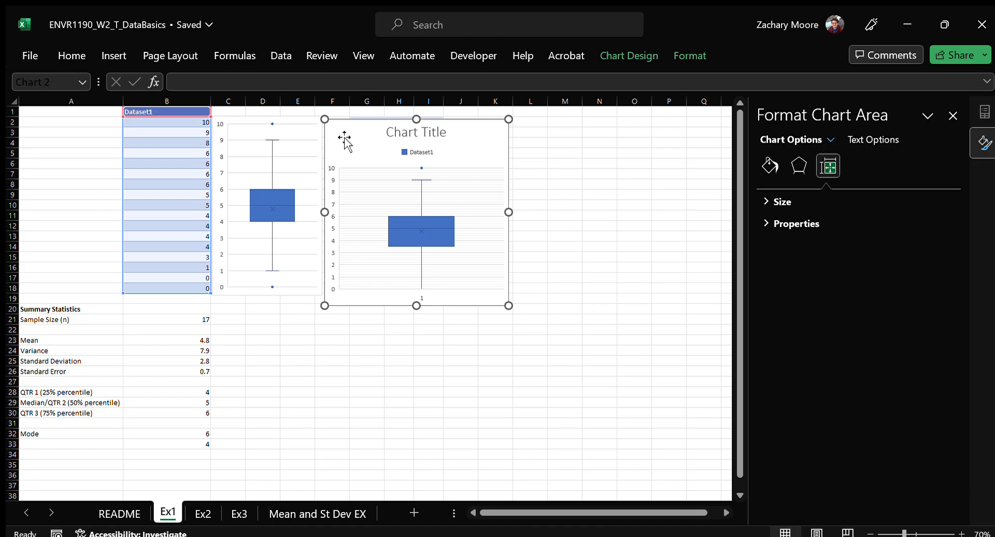
key("Delete")
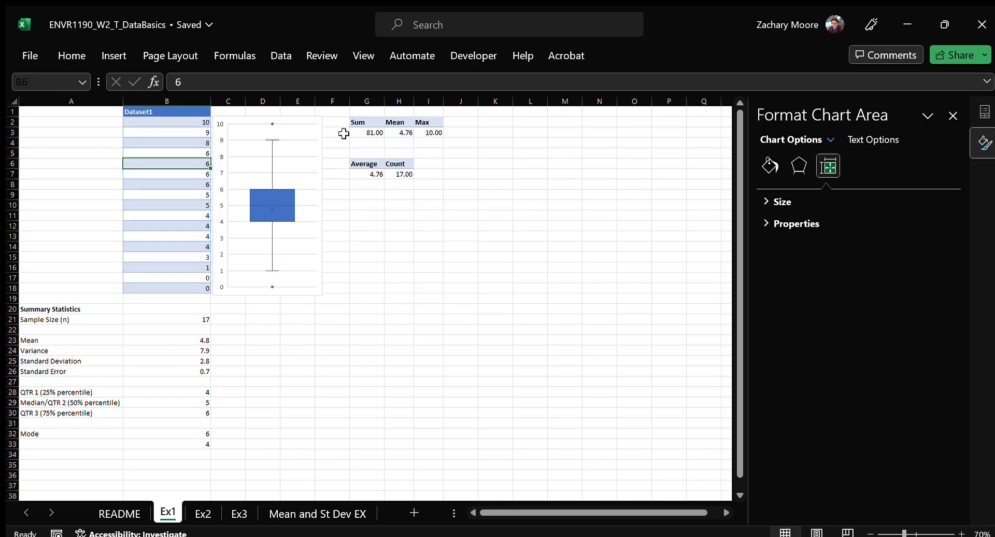
Insert a histogram chart of Dataset1 and select its chart area
left_click(81, 52)
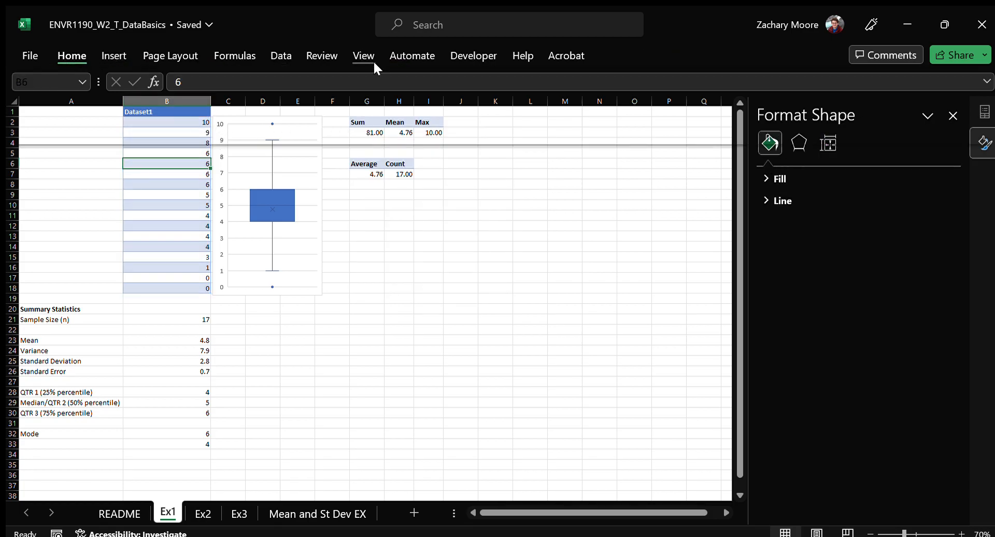
left_click(117, 55)
left_click(351, 96)
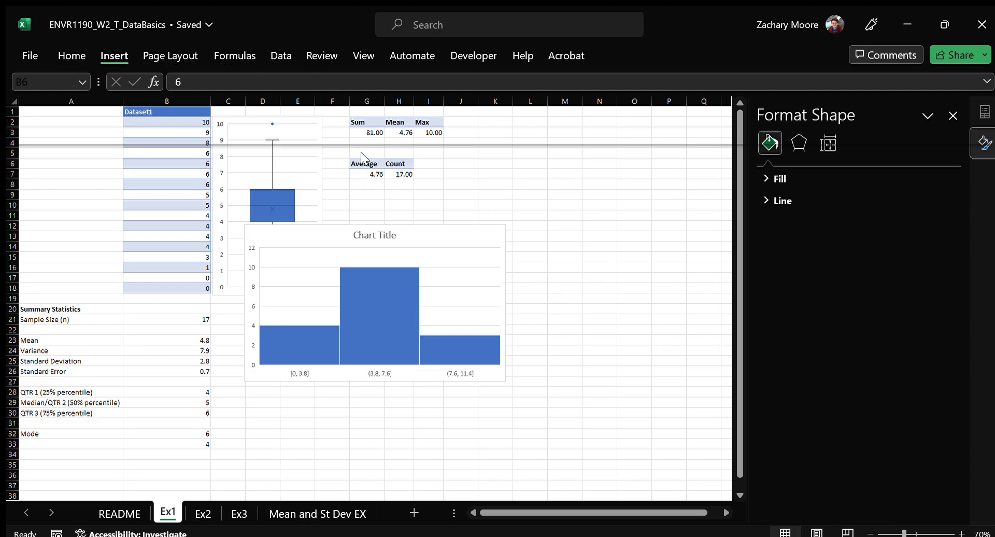
left_click(360, 151)
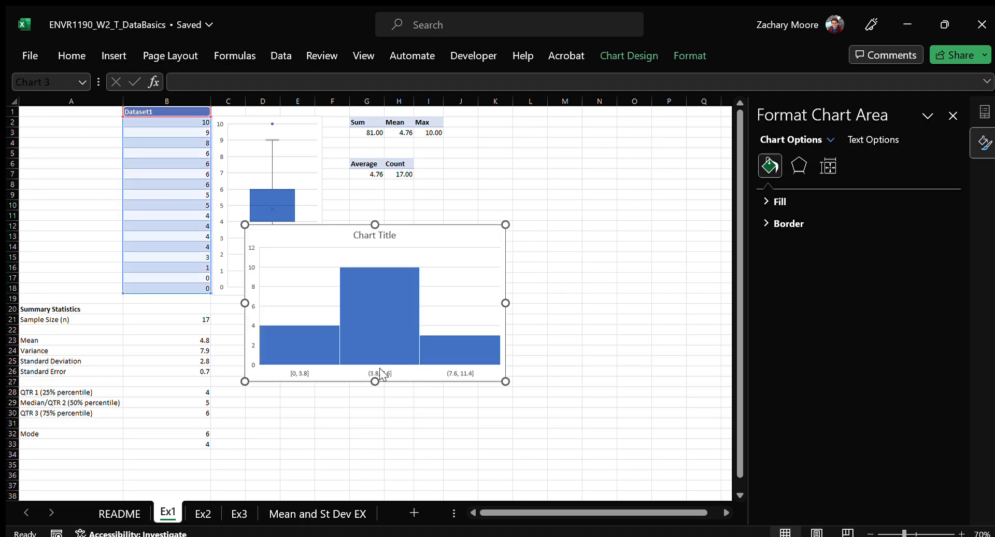
Set the histogram's horizontal axis to a fixed number of bins, with 5 bins
left_click(387, 373)
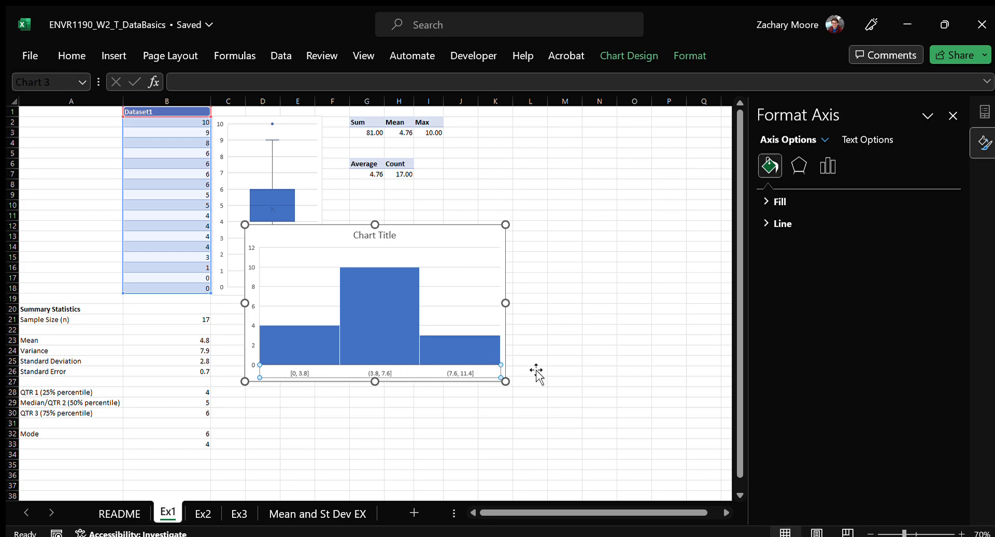
left_click(827, 166)
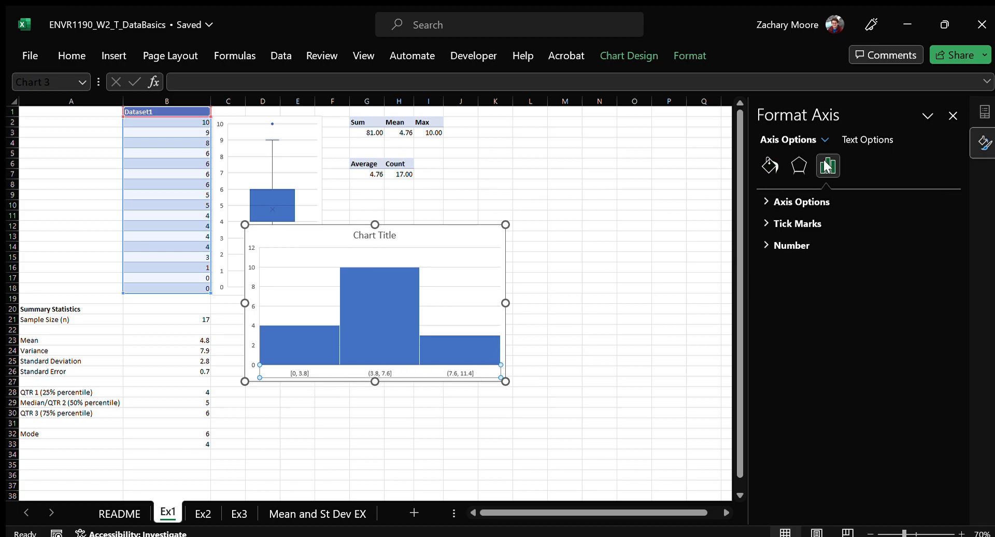
left_click(759, 201)
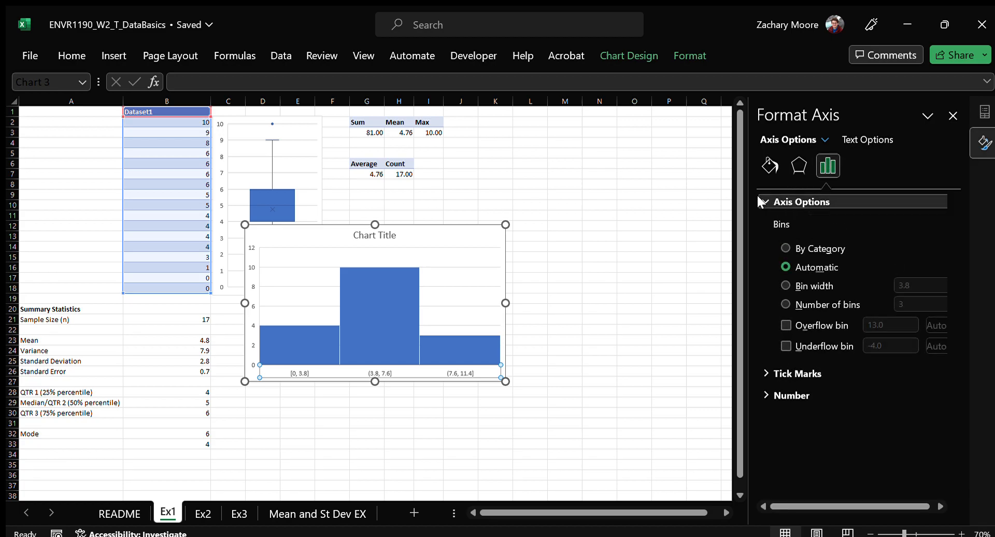
left_click(781, 301)
left_click(919, 304)
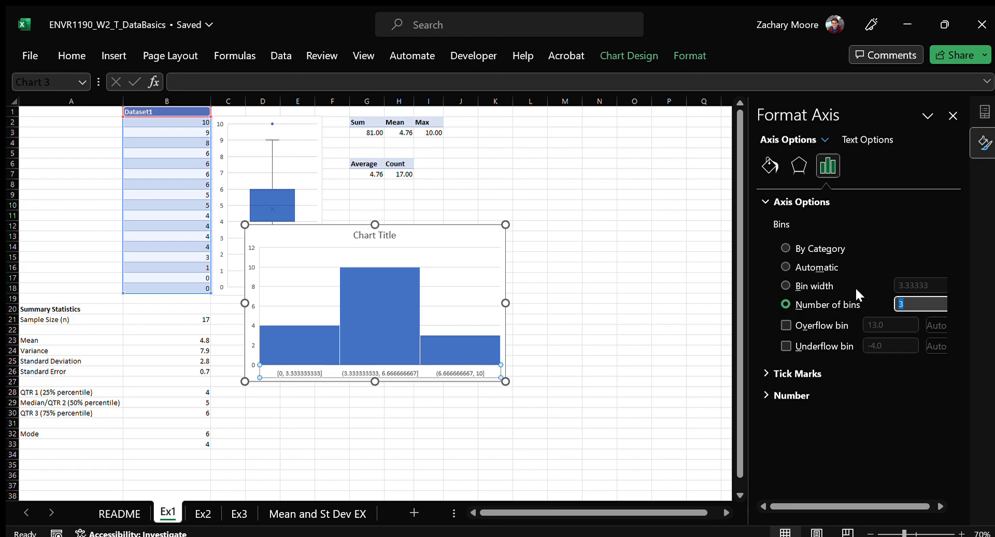
key("BackSpace")
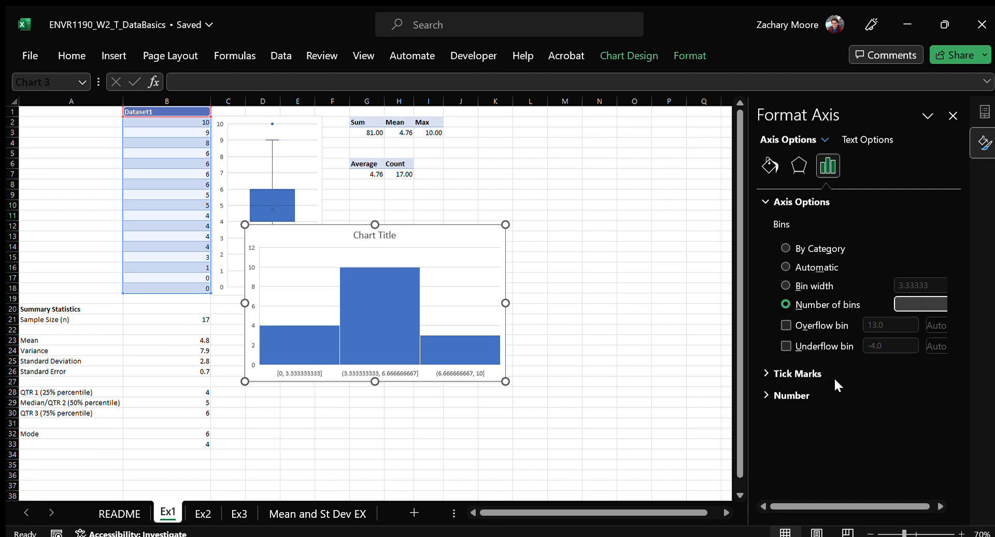
type("5")
key("Return")
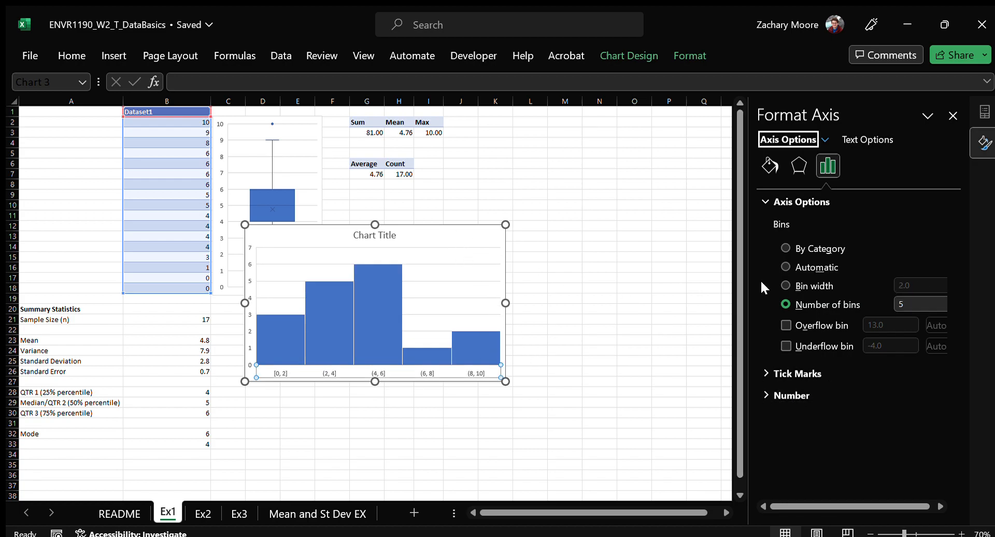
Try 4 bins for the histogram, and delete the chart
left_click(911, 304)
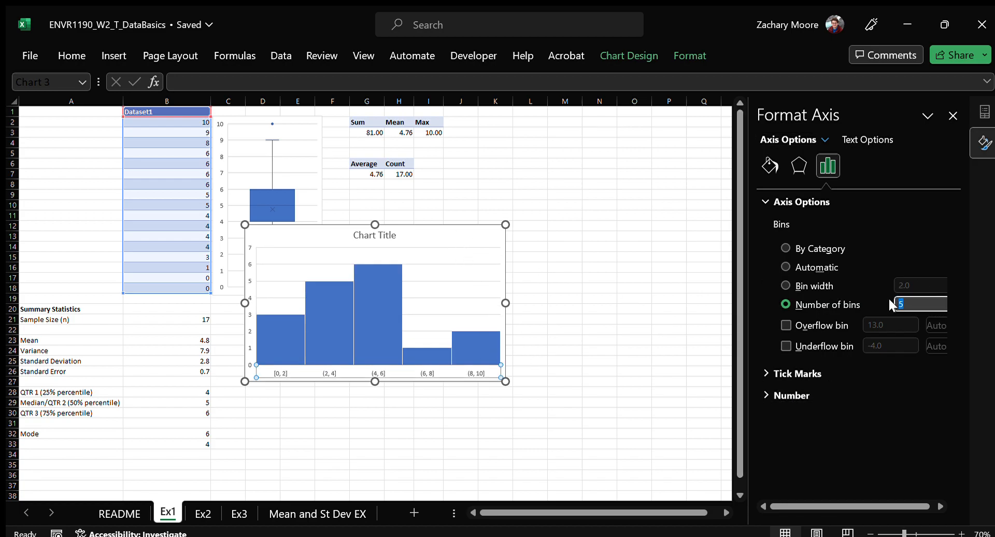
key("BackSpace")
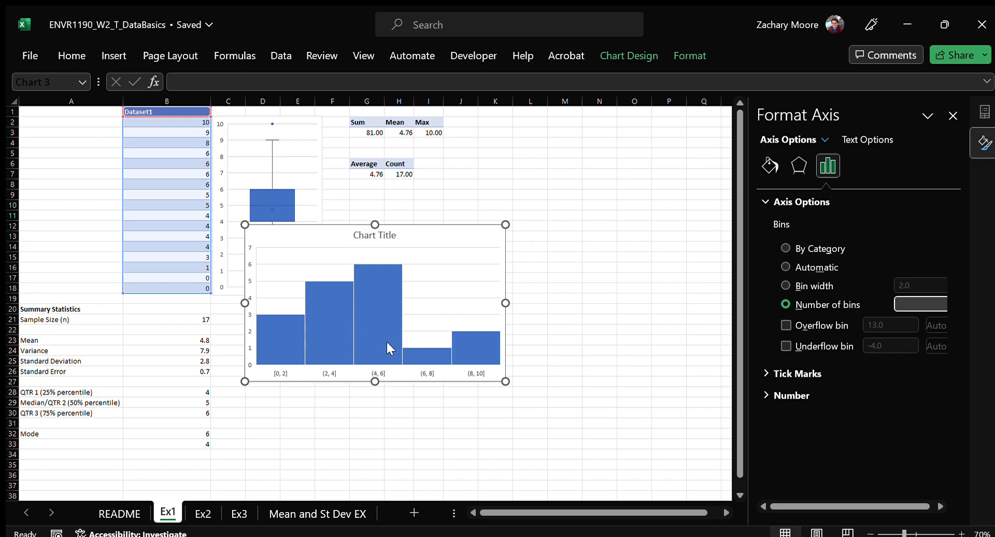
type("4")
key("Return")
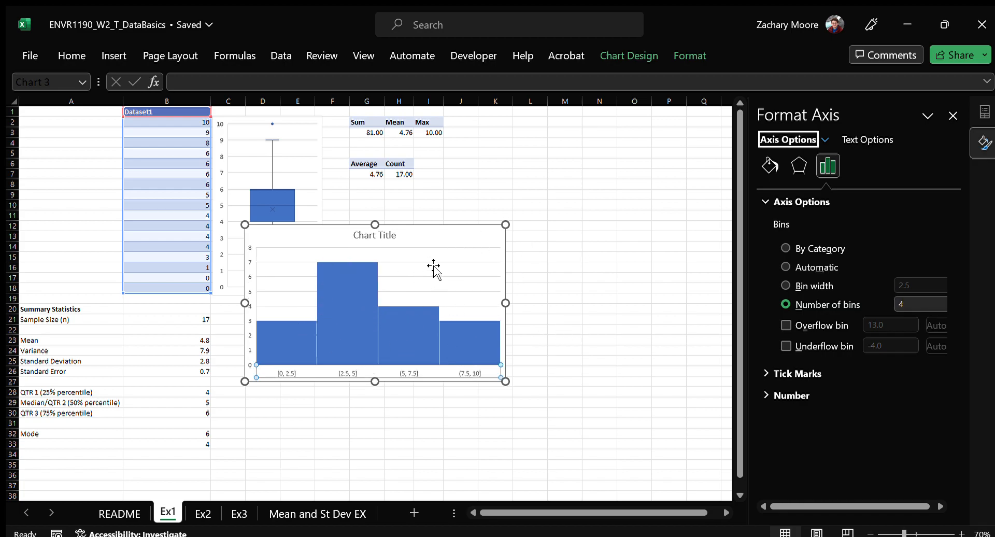
left_click(471, 237)
key("Delete")
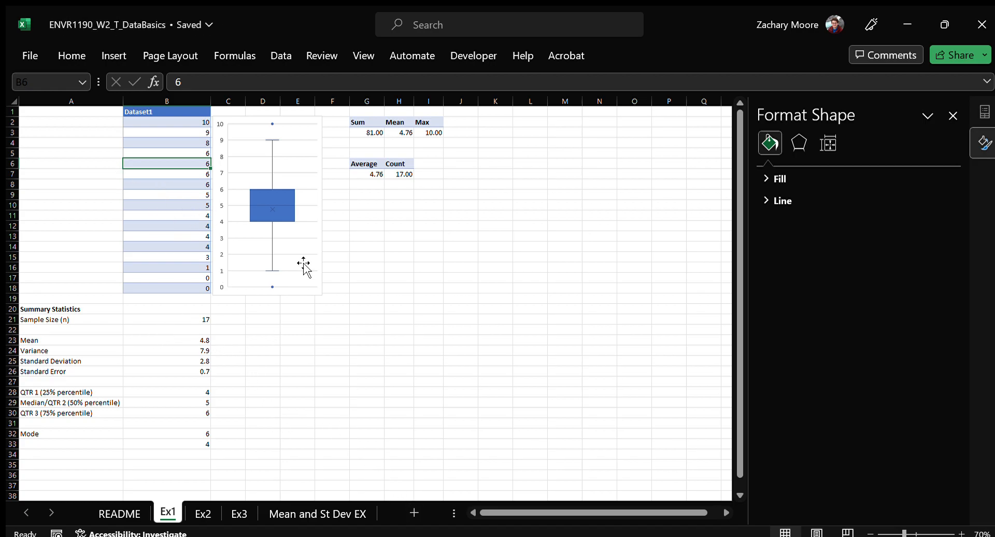
Delete columns G to J, which hold the two PivotTables, from the Ex1 sheet
left_click_drag(367, 101, 461, 100)
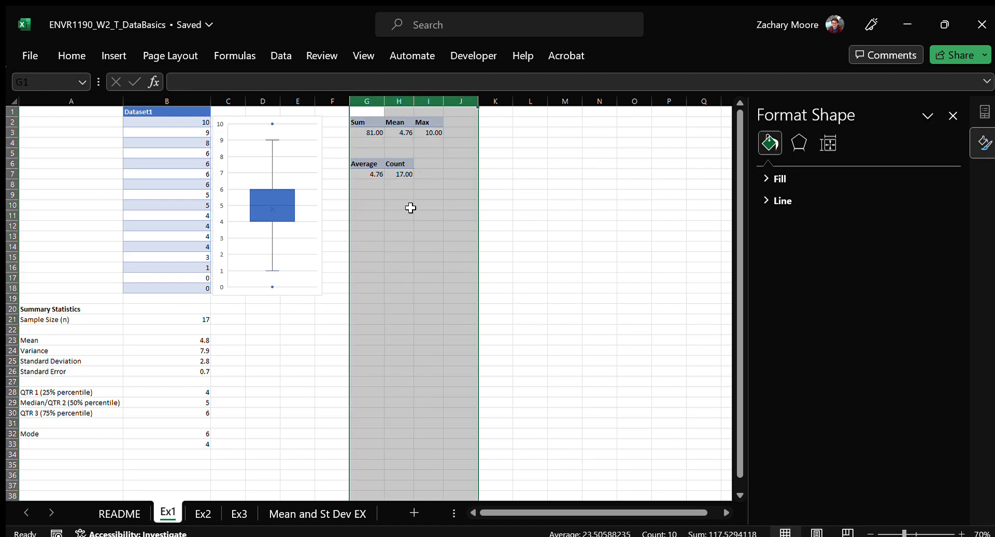
right_click(411, 208)
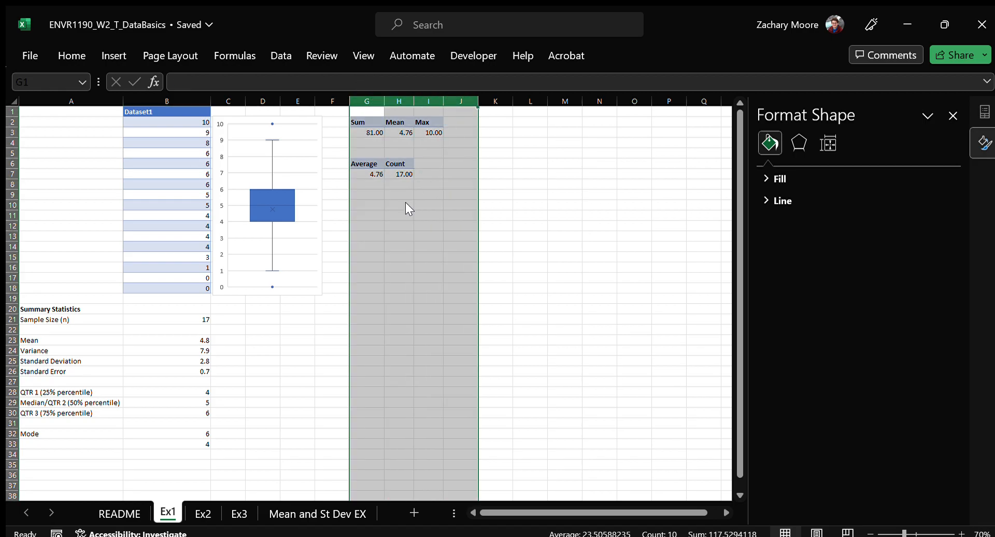
left_click(472, 388)
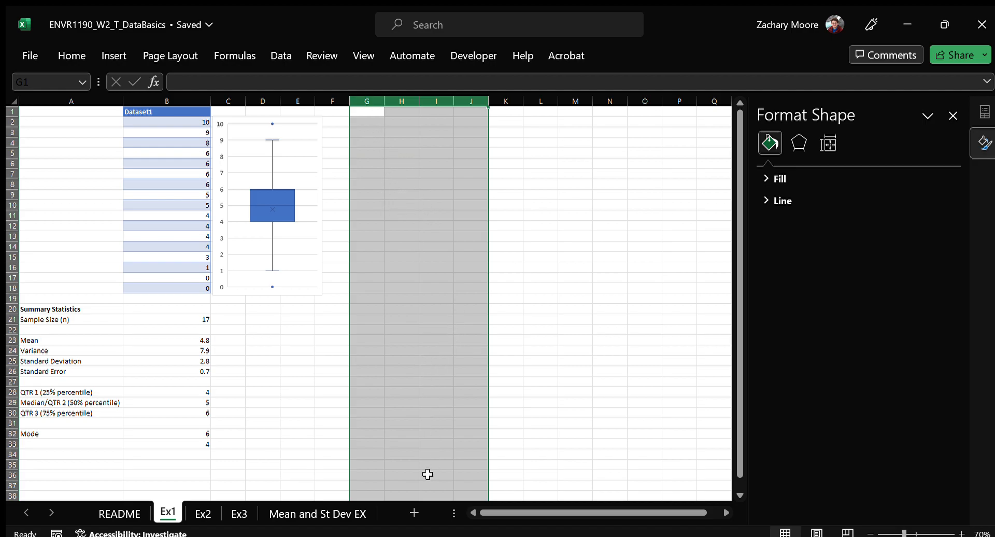
left_click_drag(372, 102, 469, 101)
On the Mean and St Dev EX sheet, set the first dataset's Stdev to 100 and its Mean to 500
left_click(313, 511)
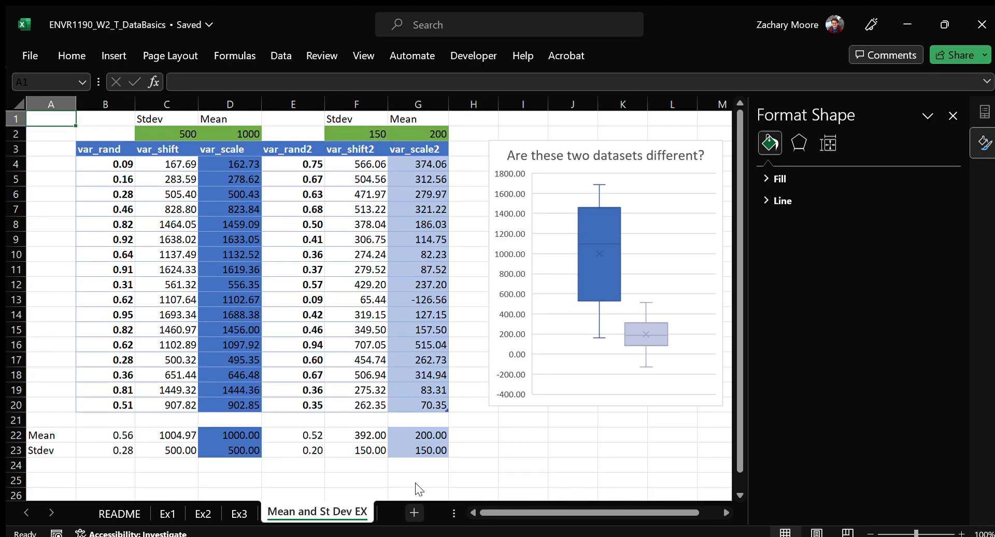
scroll(375, 359, "down", 1, "ctrl")
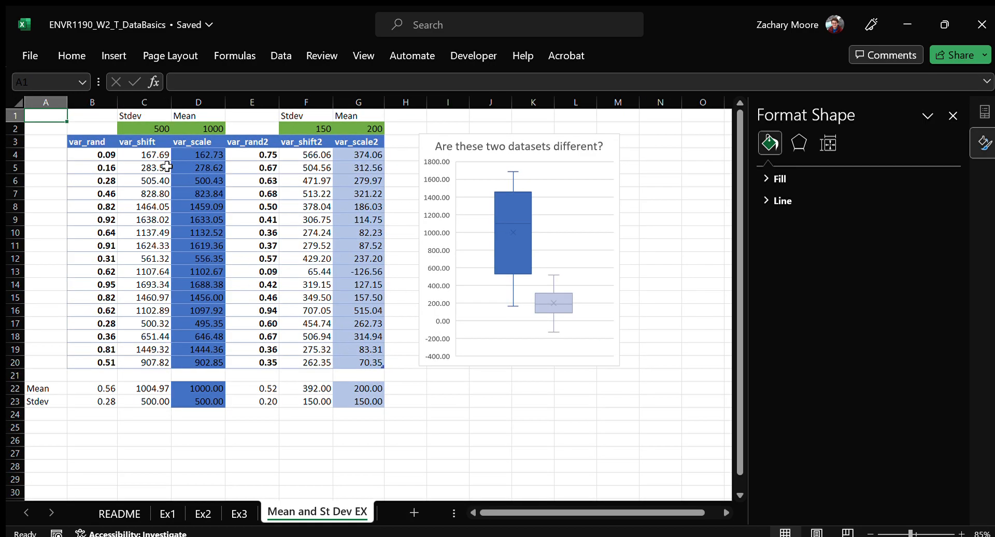
left_click(151, 128)
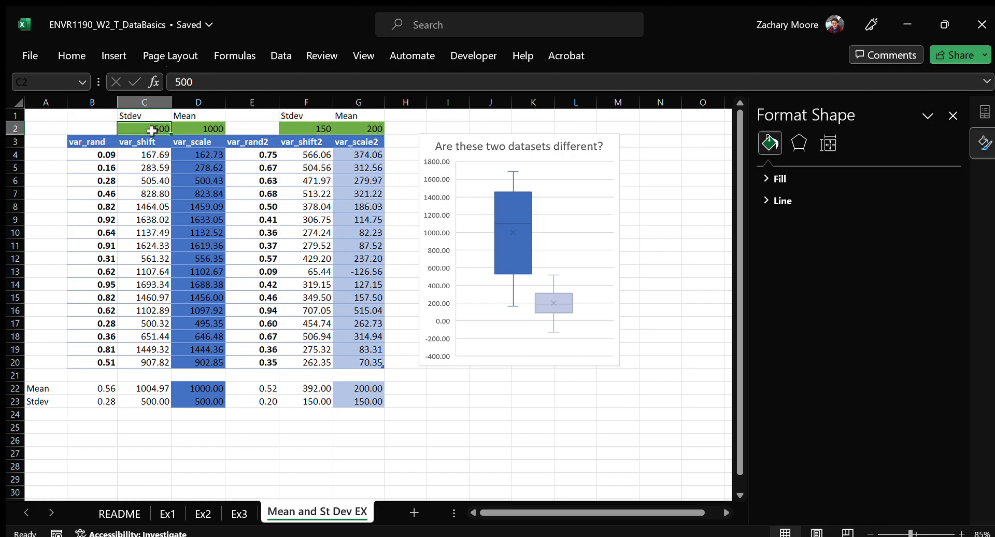
left_click(210, 125)
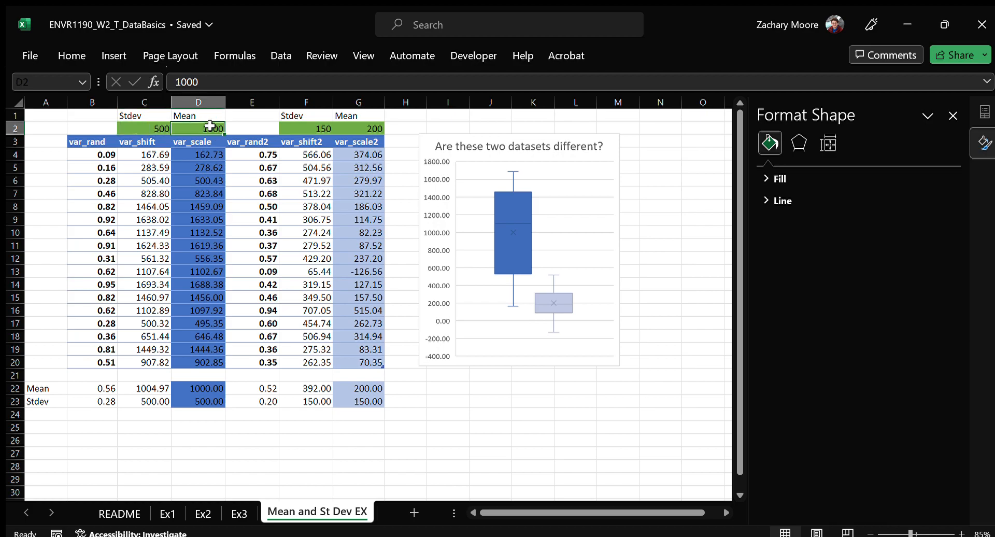
left_click(158, 127)
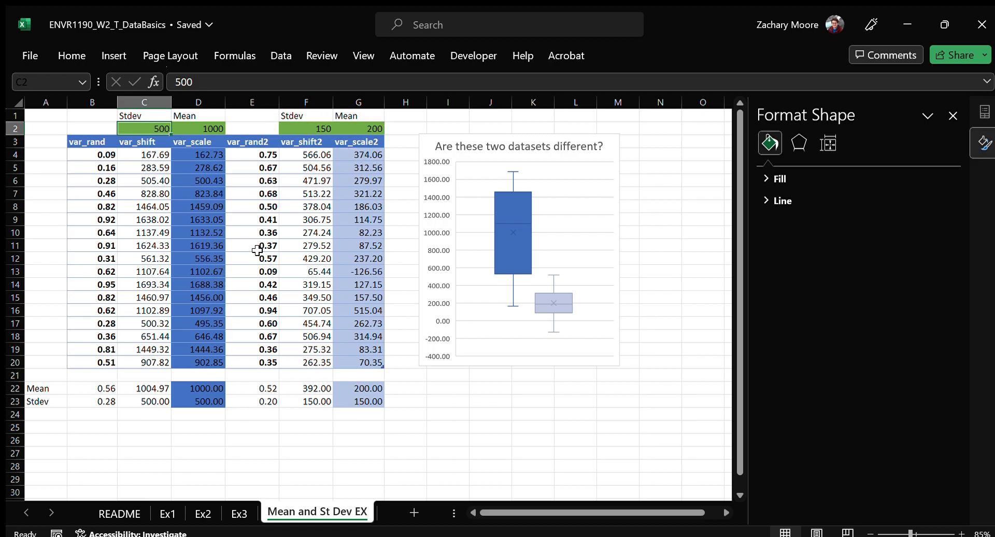
type("100")
key("Escape")
key("Tab")
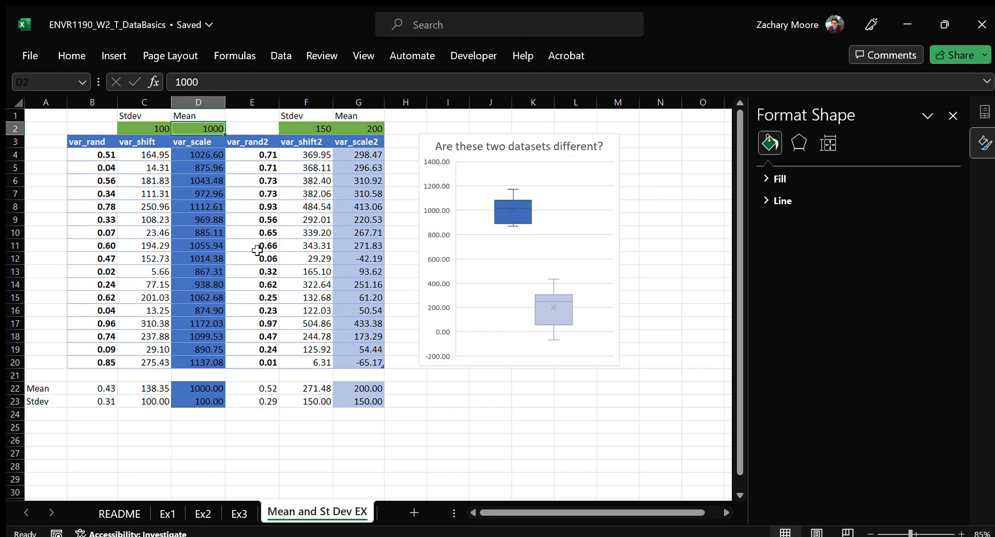
type("500")
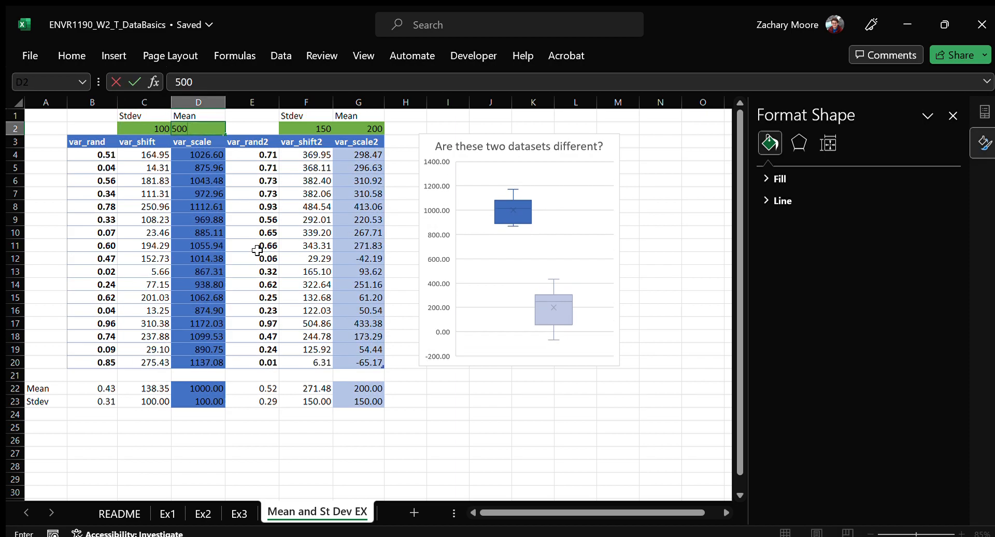
key("Escape")
key("Tab")
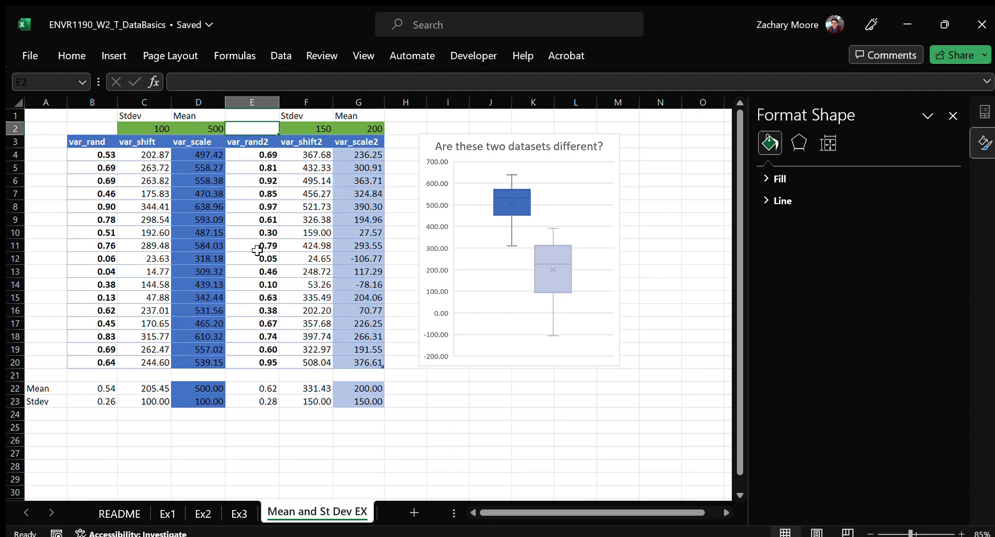
Examine the formulas in the first data rows of the var_rand2 and var_shift2 columns
key("Down")
key("Down")
key("Down")
key("Right")
key("Up")
key("Up")
key("Down")
key("Left")
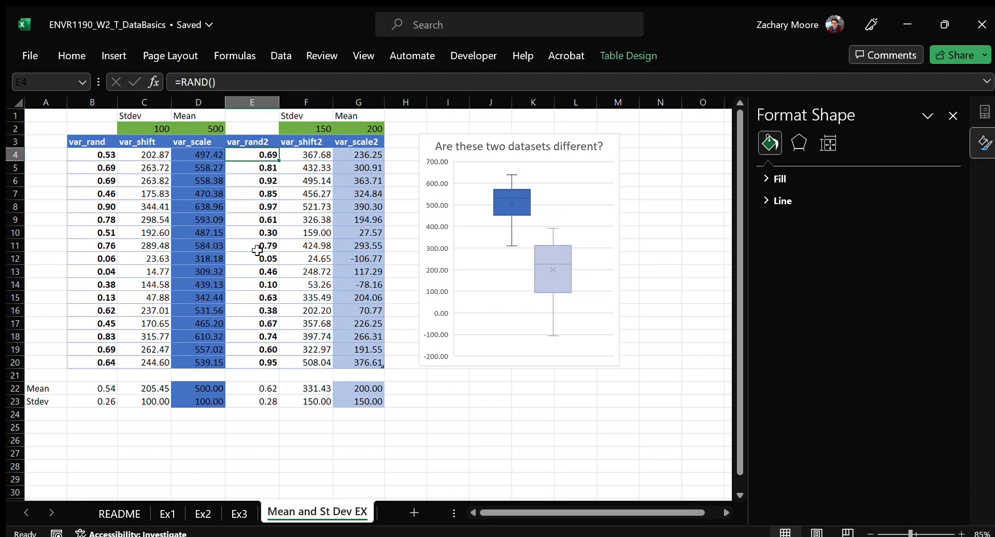
Add a new worksheet and name it Random Data
left_click(415, 511)
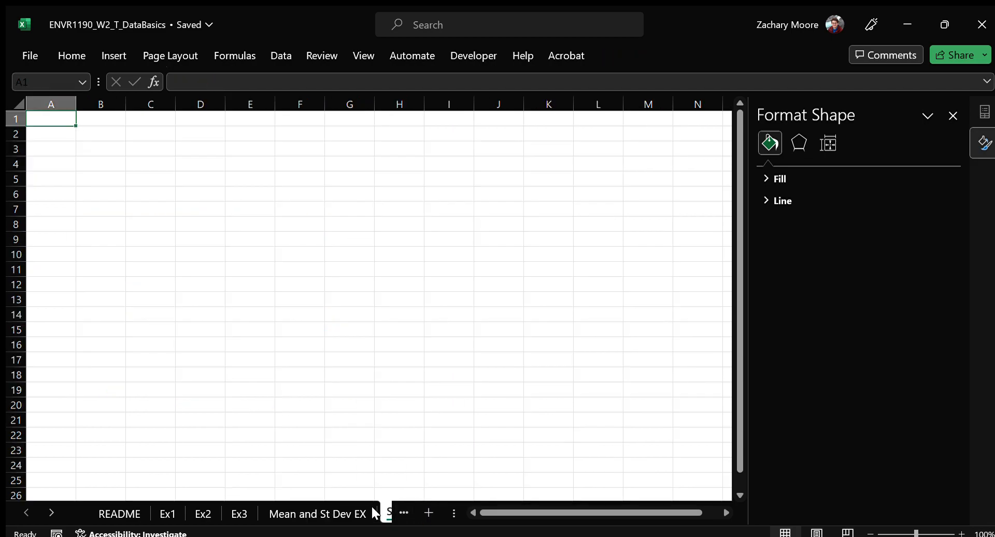
double_click(347, 507)
type("Random")
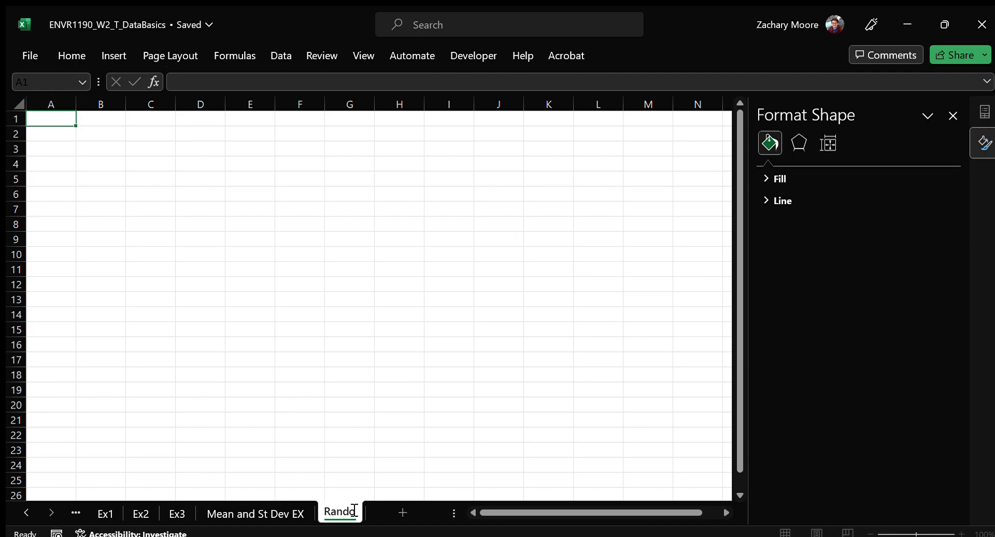
type(" Data")
key("Return")
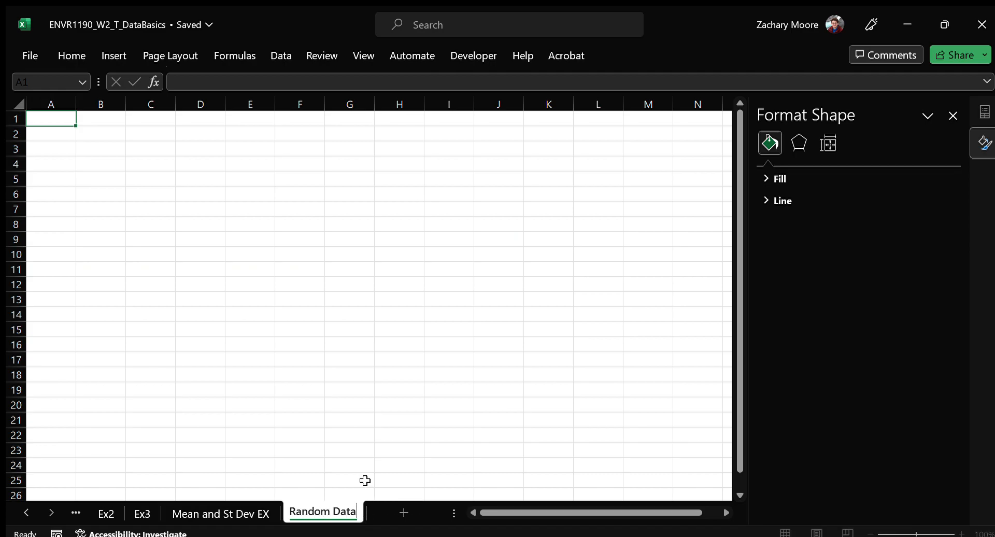
Enter =RANDARRAY(20,10,0,10,TRUE) in B2 to generate 20 rows by 10 columns of random integers from 0 to 10
left_click(118, 135)
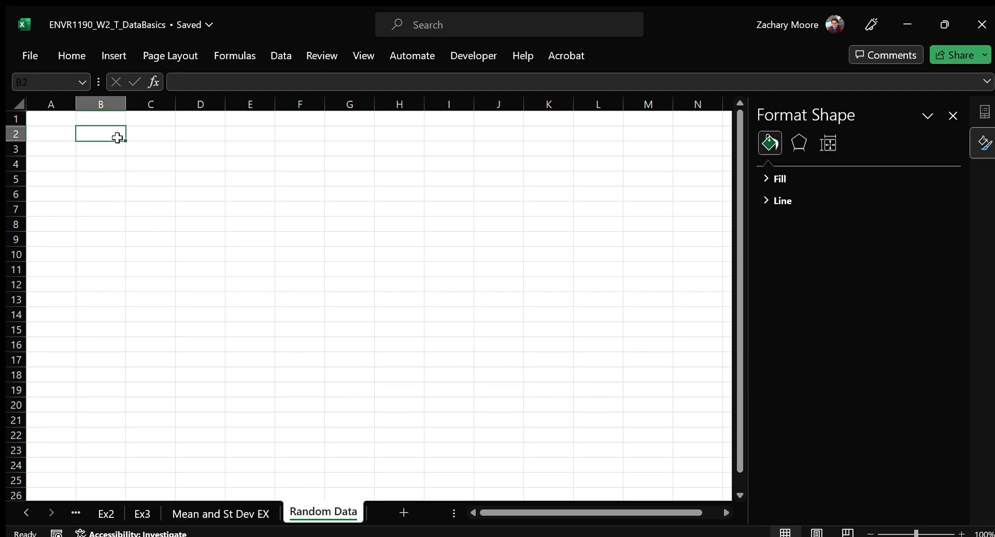
type("=randarra")
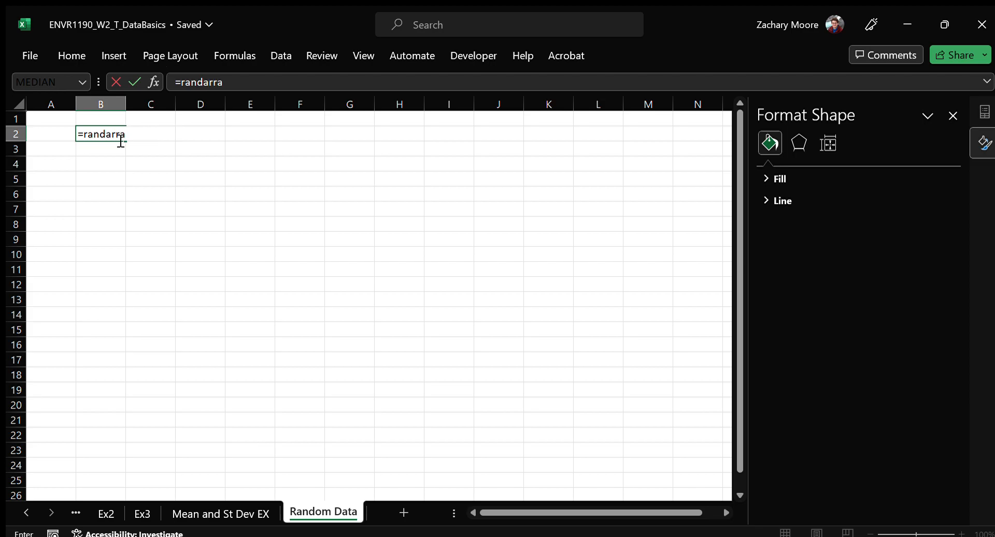
type("y(")
type("20,10,0,10,")
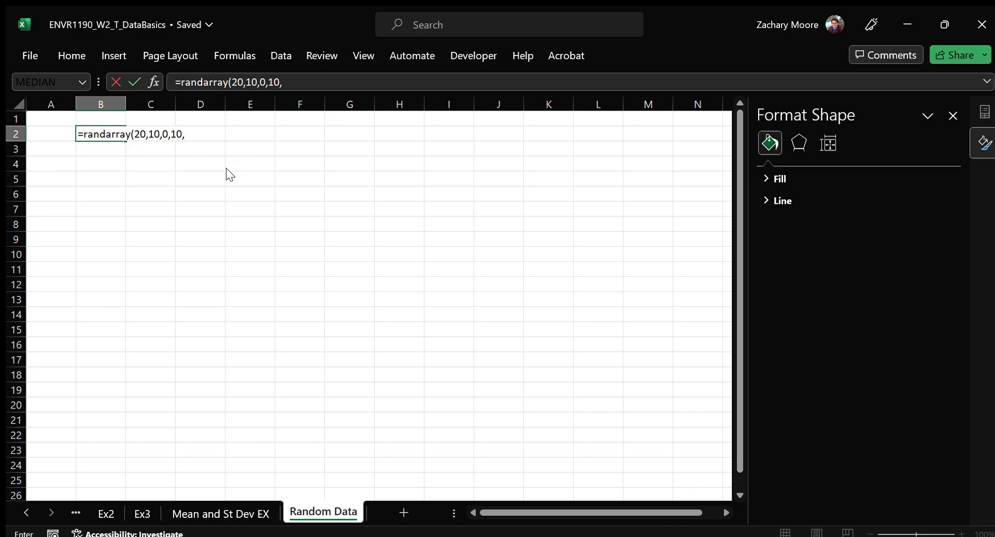
type("TRUE)")
key("Return")
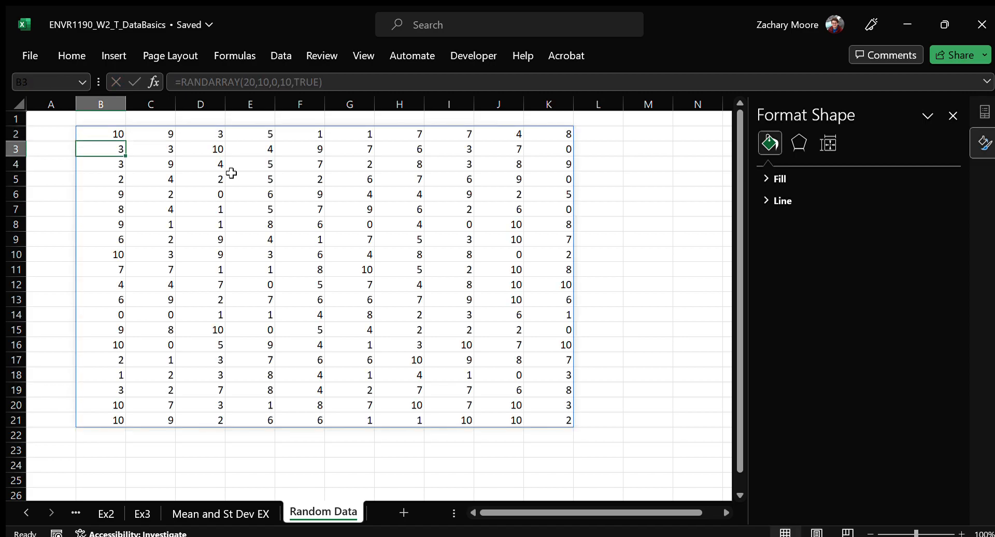
Recalculate the Random Data sheet several times to regenerate the random integers
key("F9")
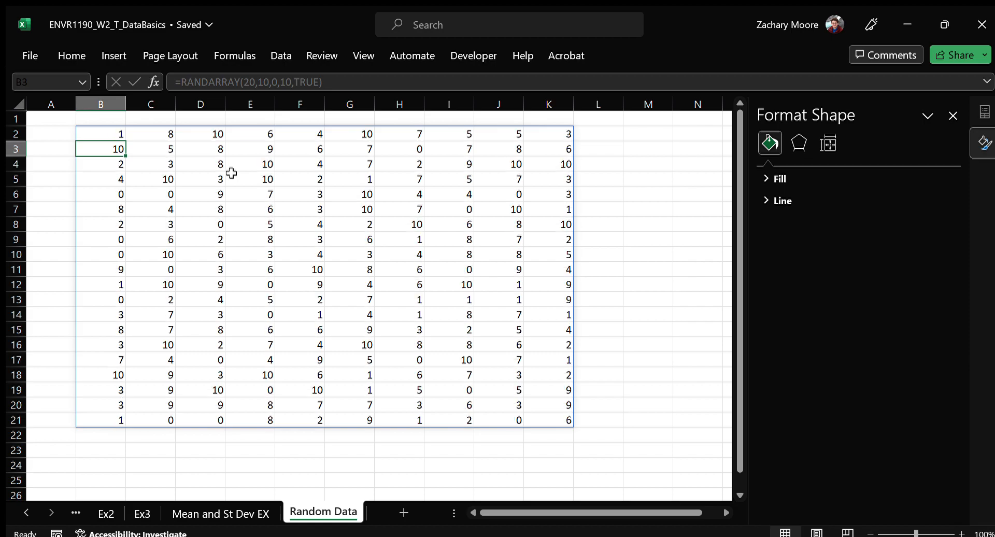
key("F9")
key("F9")
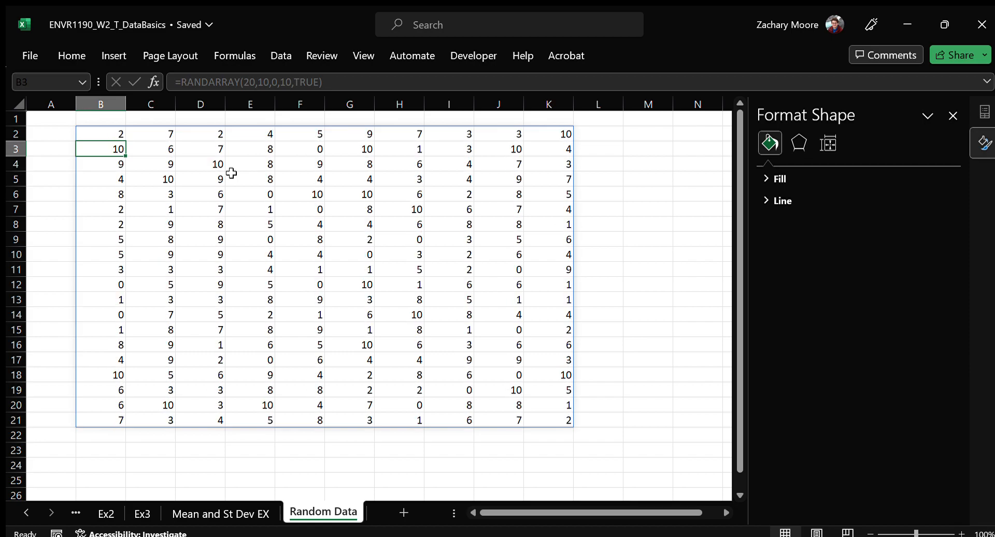
double_click(650, 150)
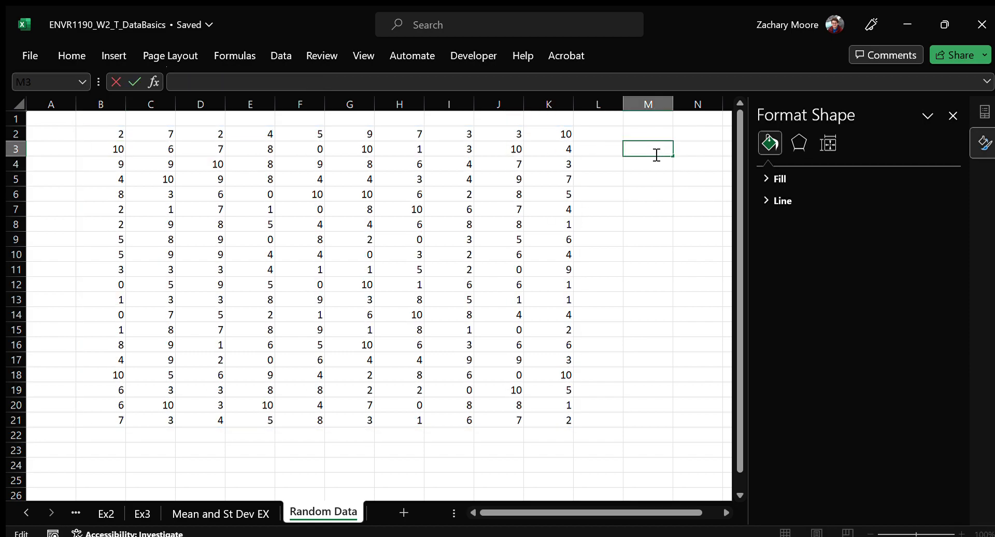
key("Return")
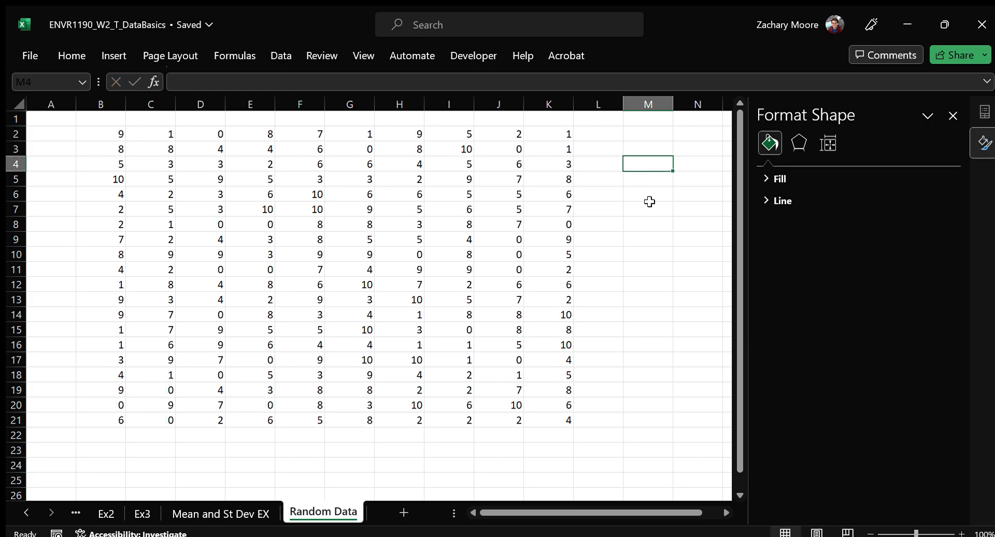
Enter the header QU1 in B1 and fill the series across row 1 to QU10 in K1
left_click(106, 119)
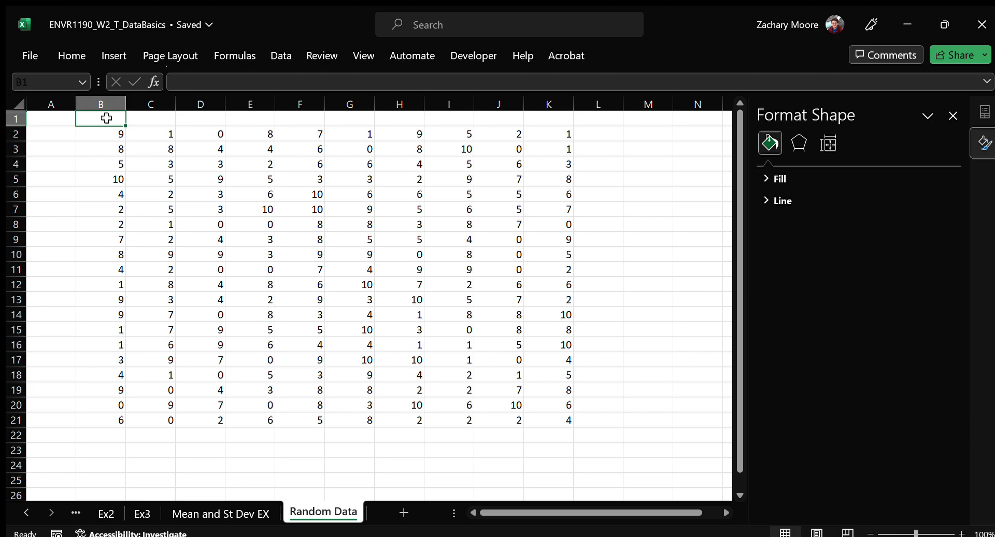
type("QU1")
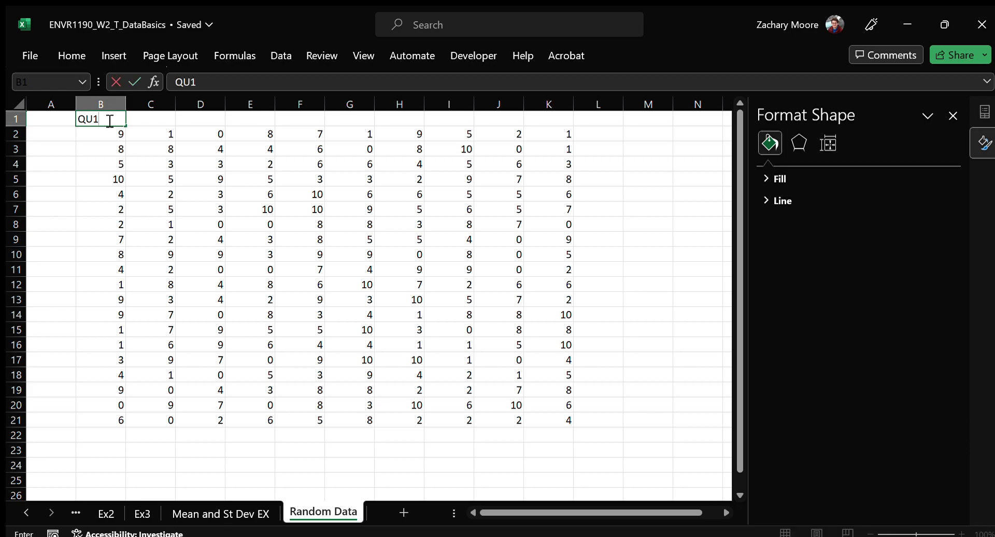
key("Tab")
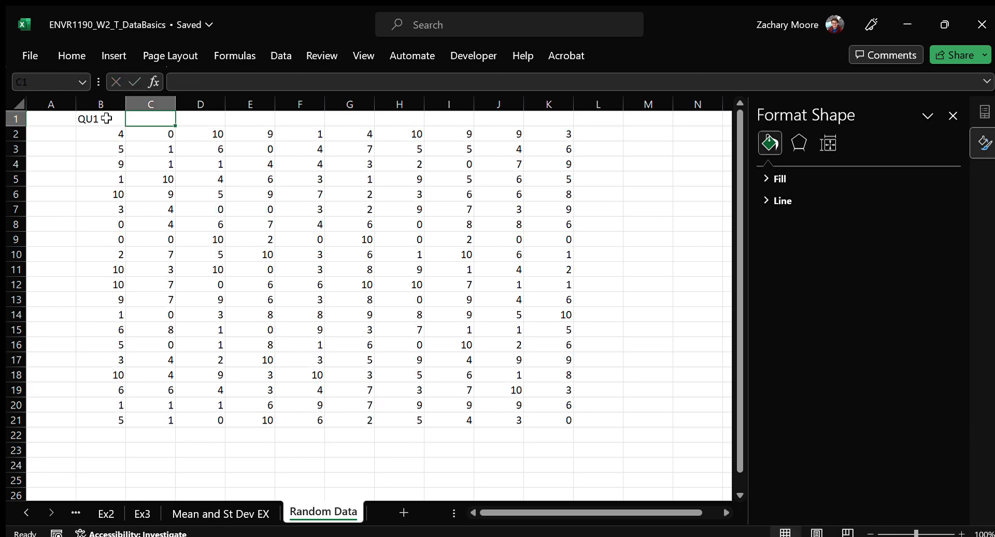
left_click(115, 119)
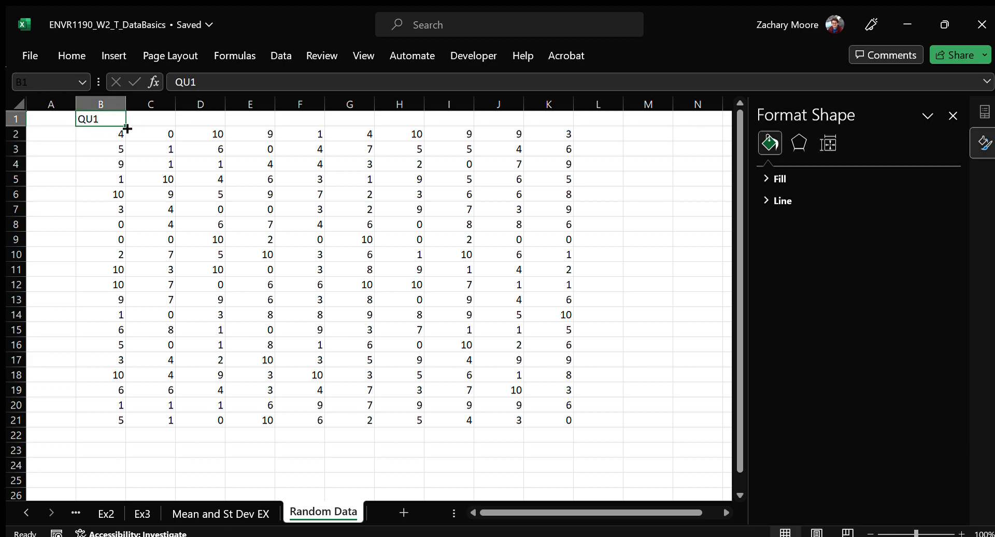
left_click_drag(127, 128, 585, 133)
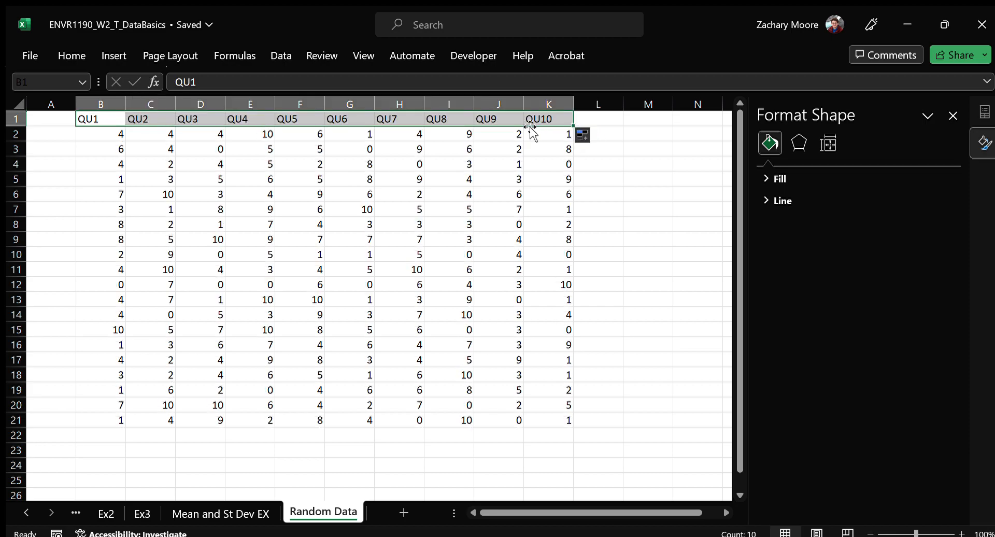
Try replacing the B1 header with q1 and filling it across to J1, and undo both changes
left_click(109, 118)
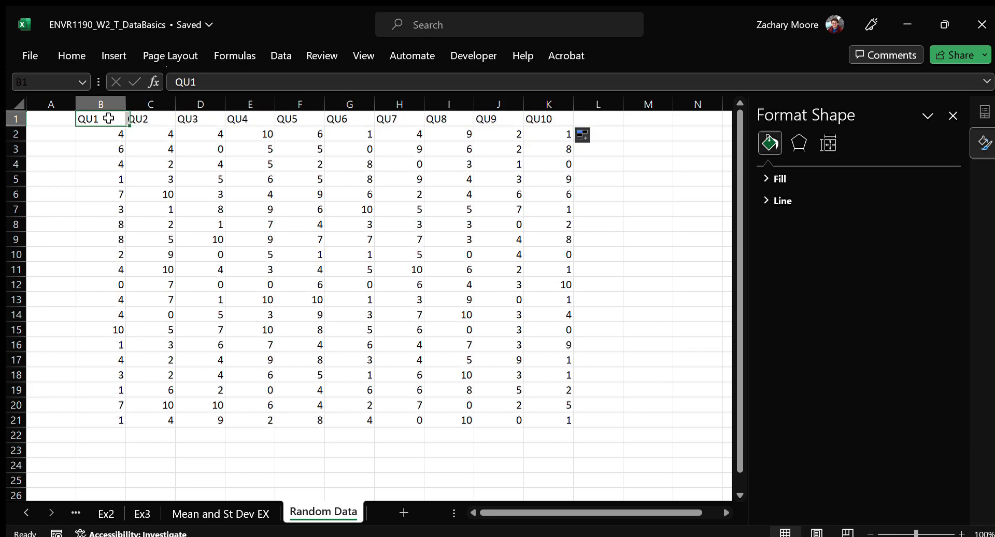
type("q1")
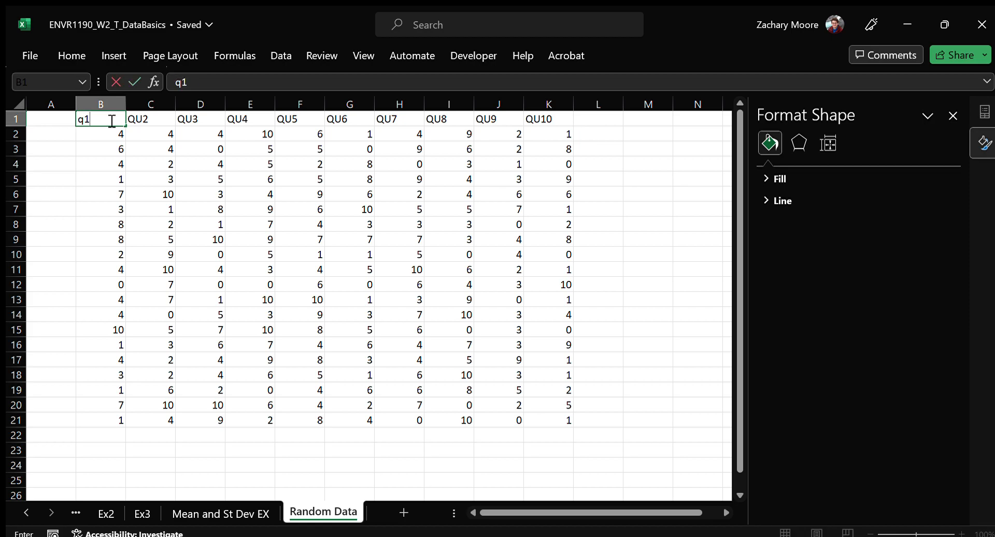
key("Return")
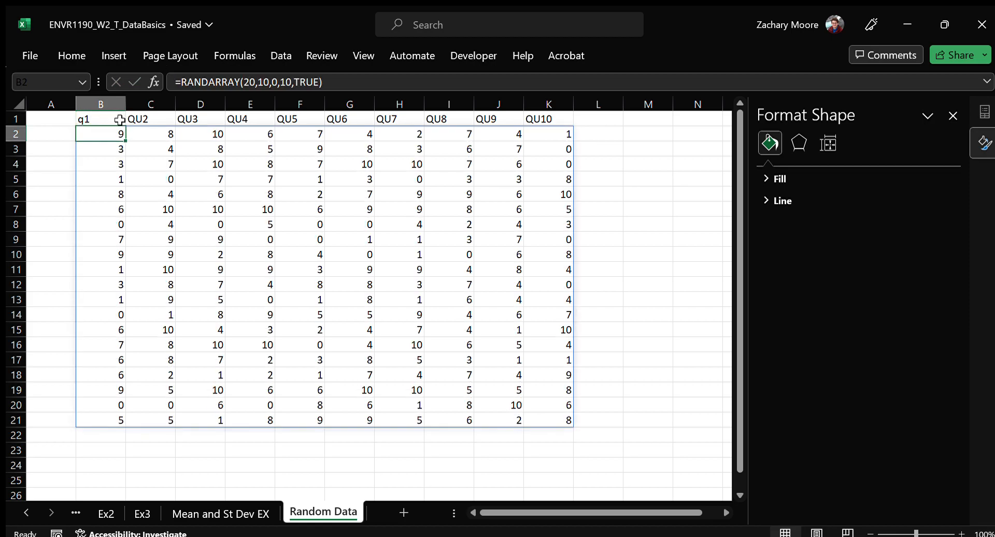
left_click(126, 124)
left_click_drag(127, 123, 542, 127)
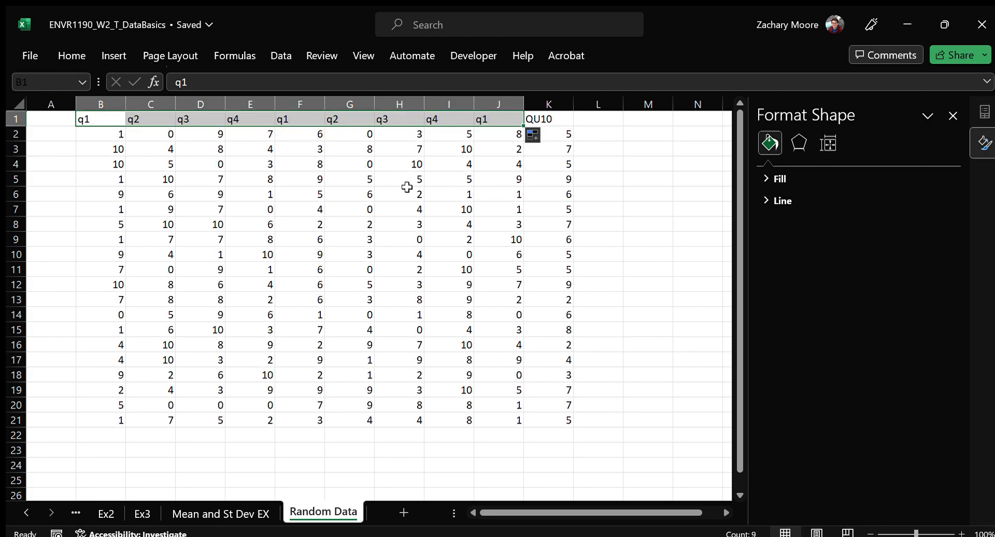
key("ctrl+z")
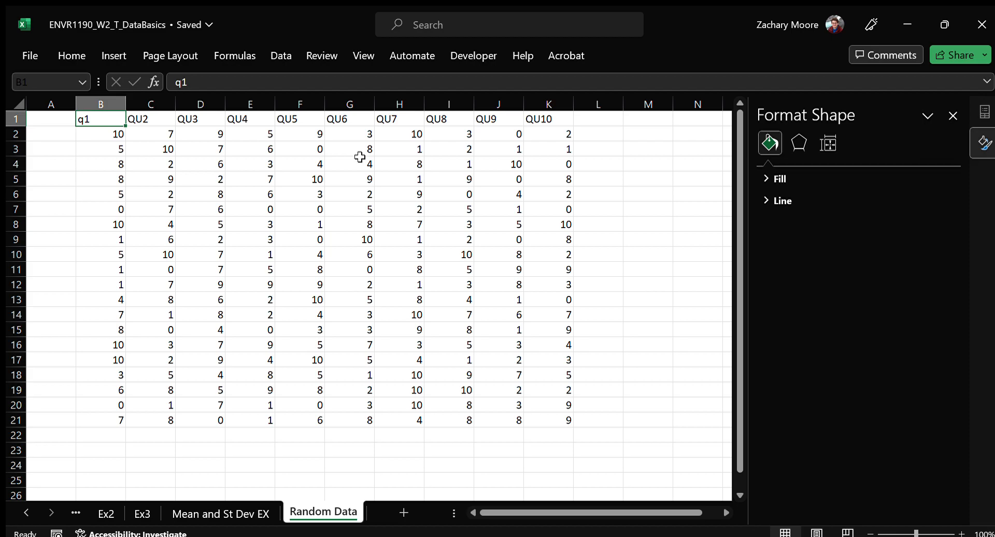
key("ctrl+z")
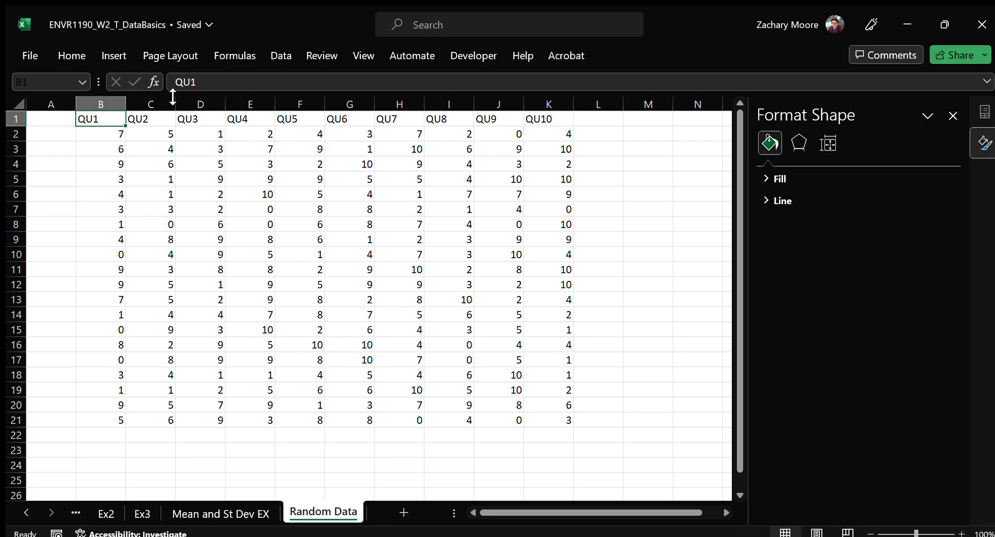
Enter the header ID in A1 and the first ID number, 1, in A2
left_click(46, 122)
type("ID")
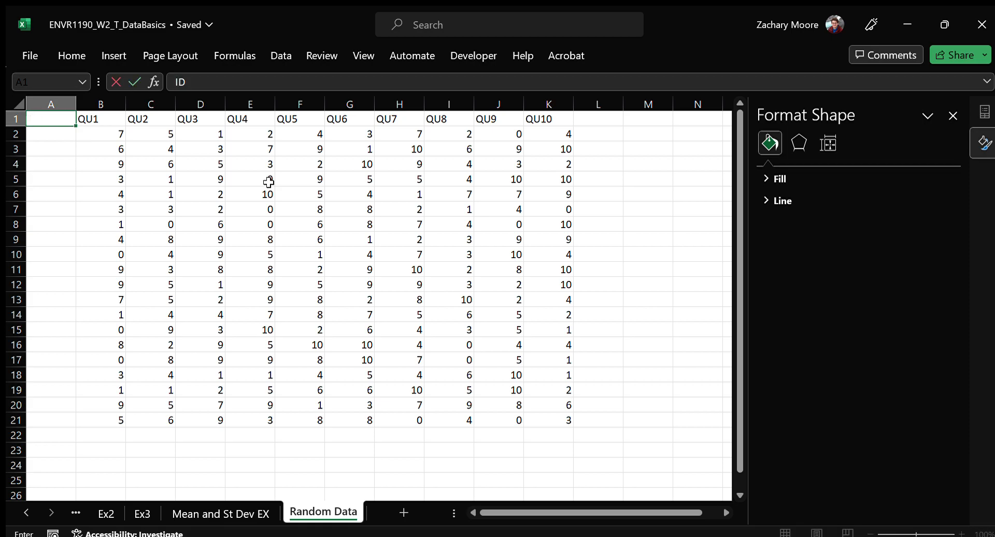
key("Return")
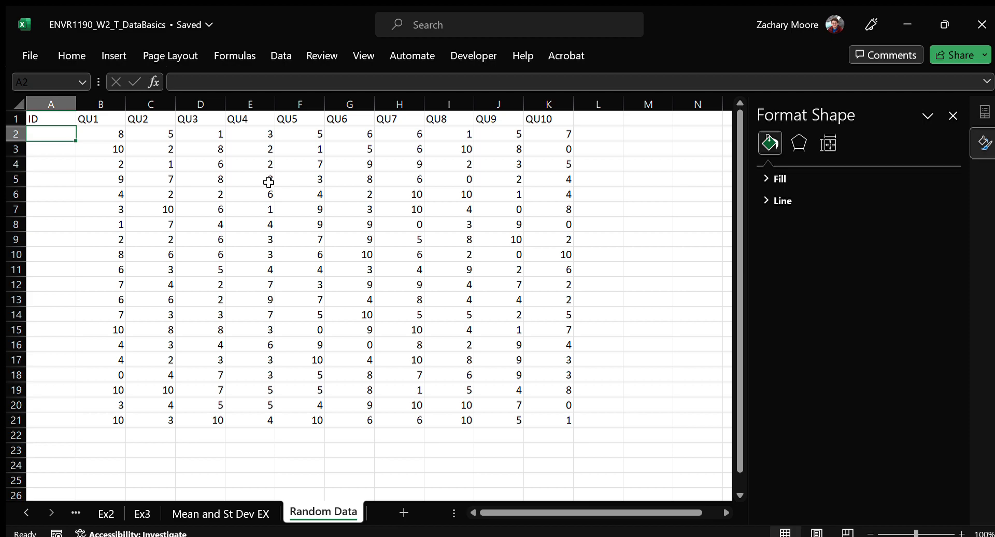
type("1")
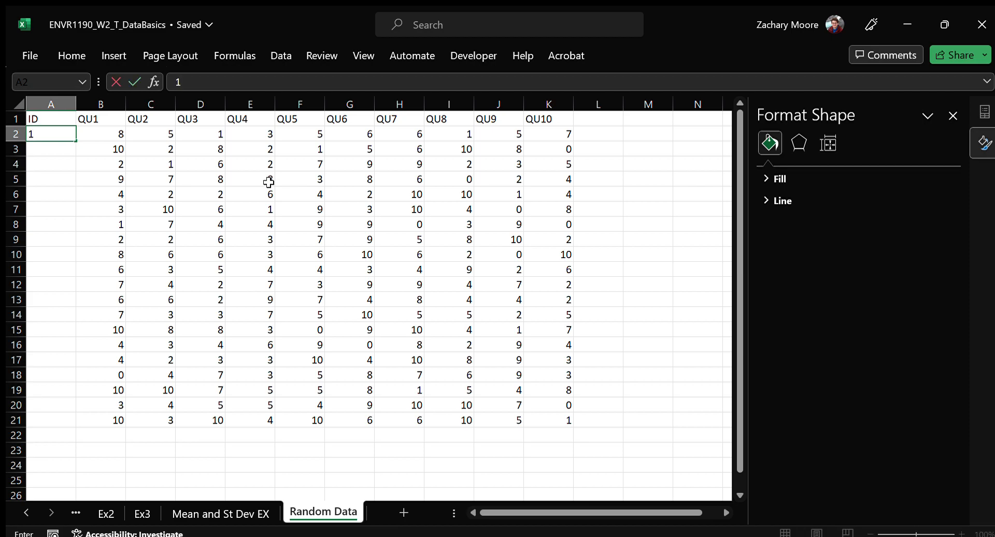
key("Return")
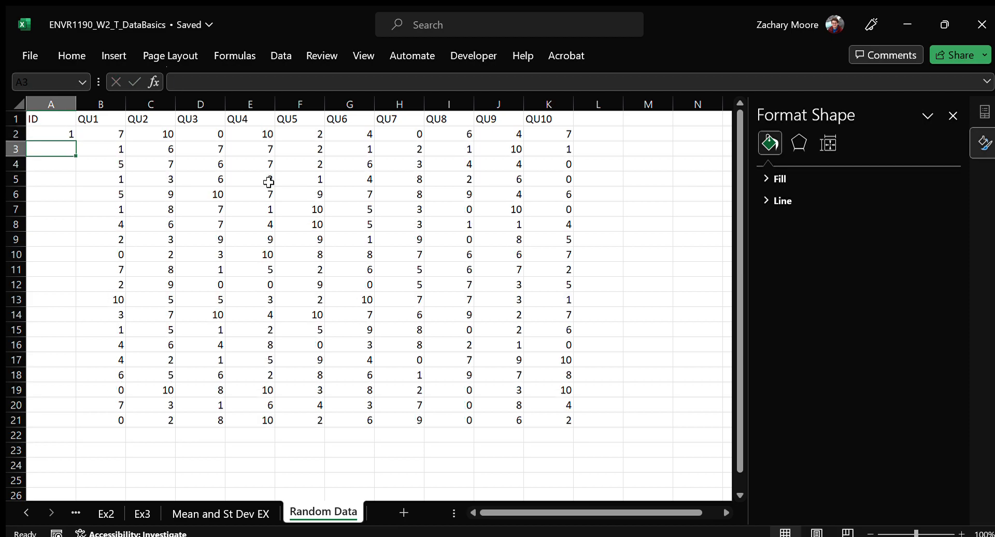
Enter =A2+1 in A3 and fill the formula down to A21 to number the rows
type("=")
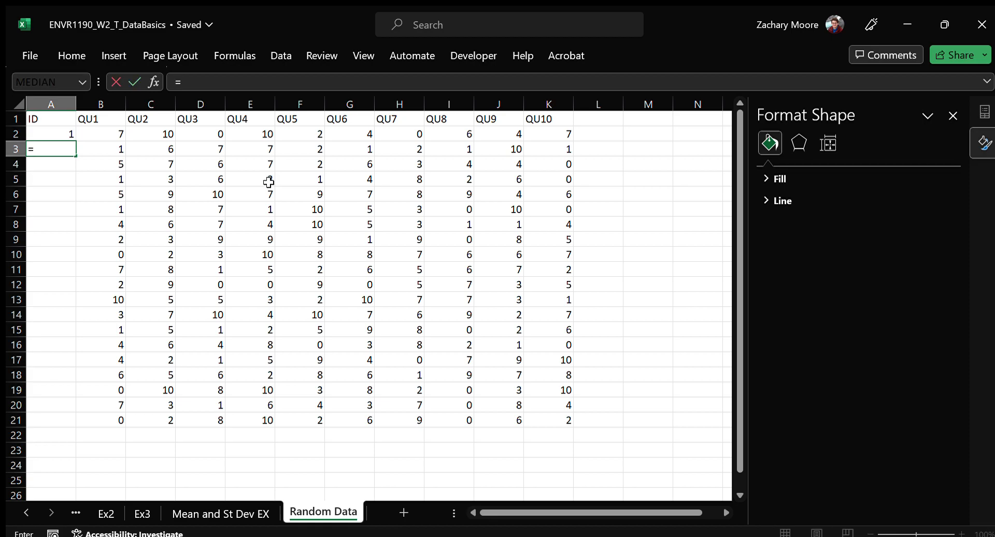
key("Up")
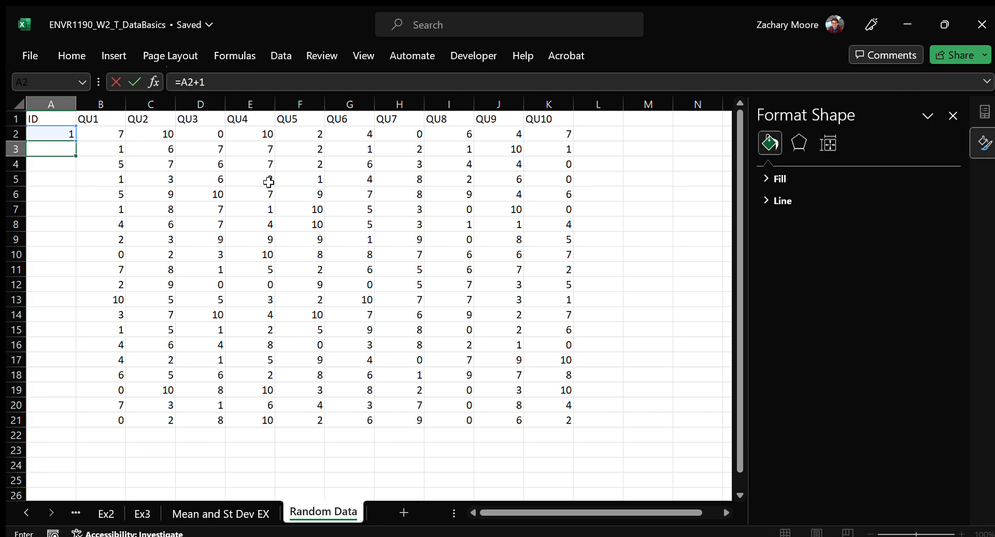
key("Return")
left_click(78, 153)
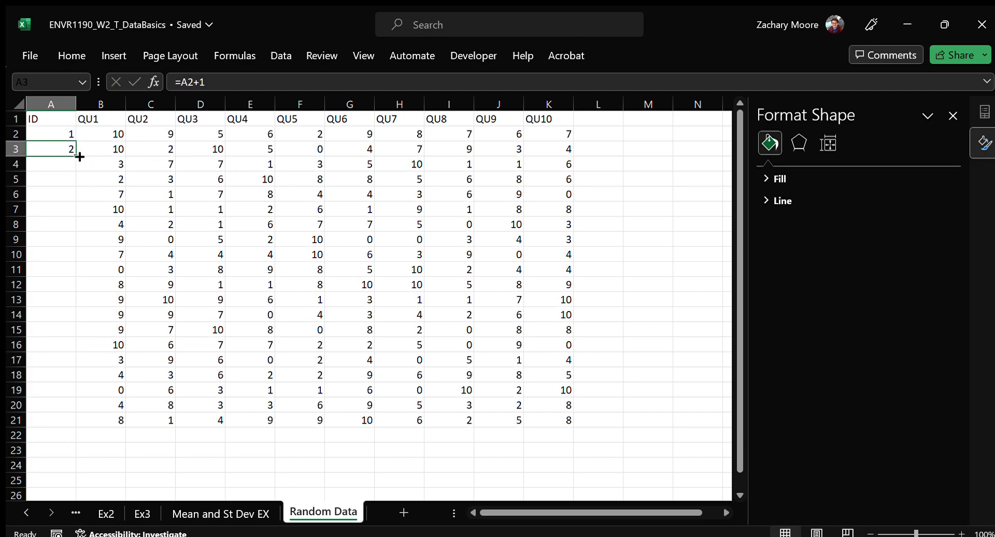
left_click_drag(75, 156, 75, 423)
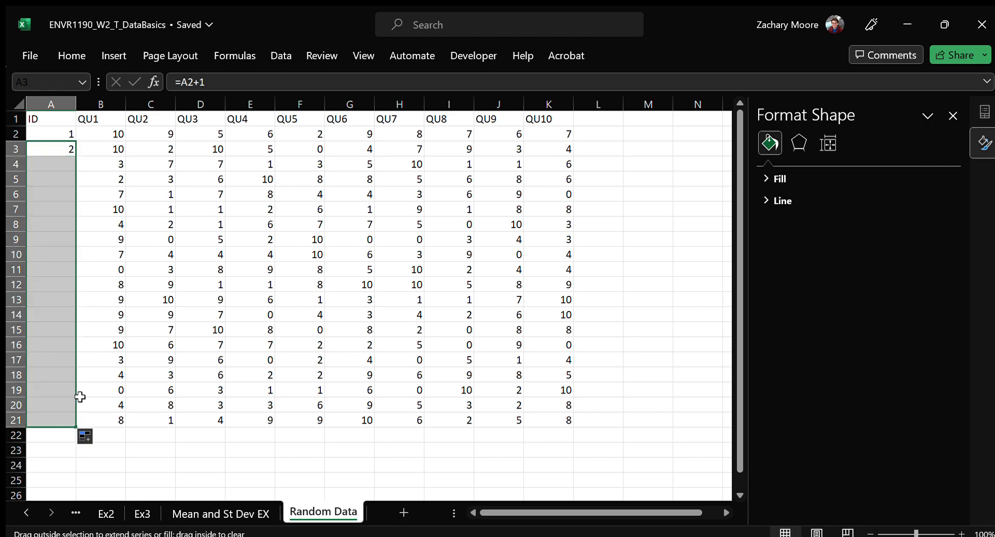
Examine the formulas behind the ID column and the random integers on the Random Data sheet
left_click(49, 177)
key("F2")
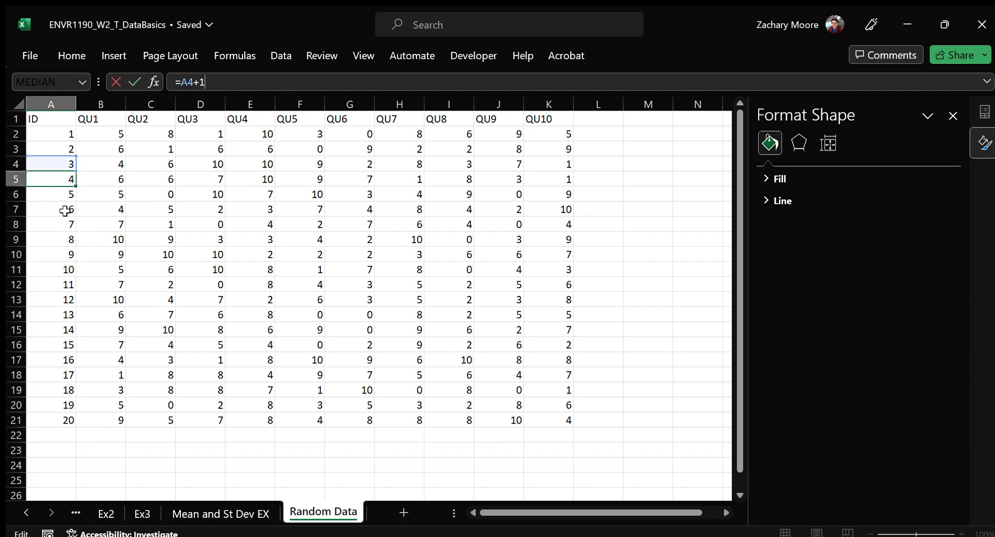
key("Return")
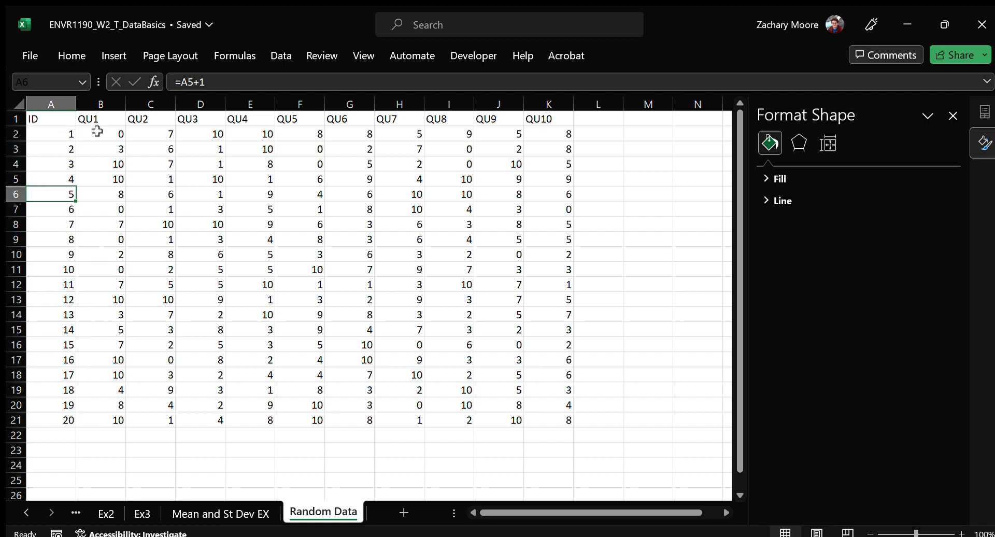
left_click(61, 121)
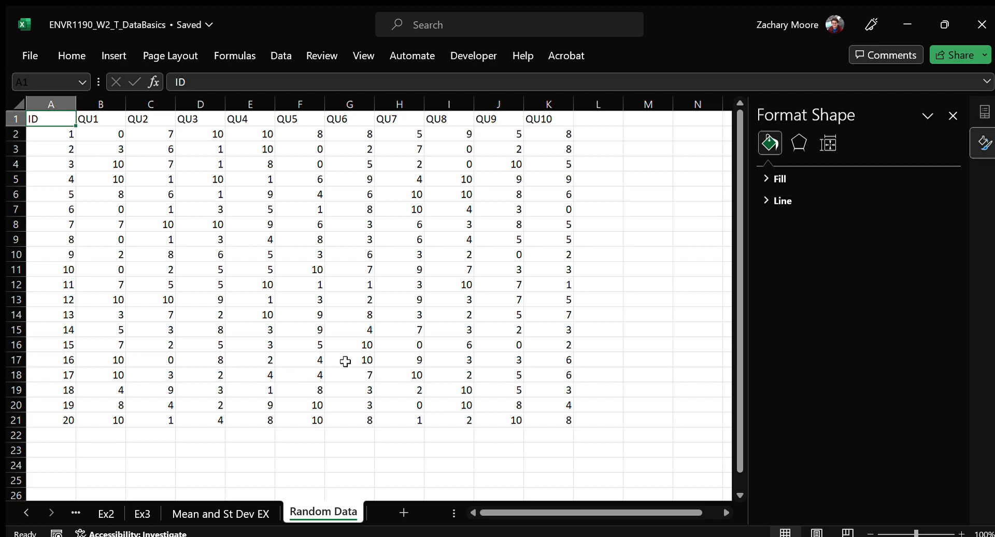
left_click(198, 223)
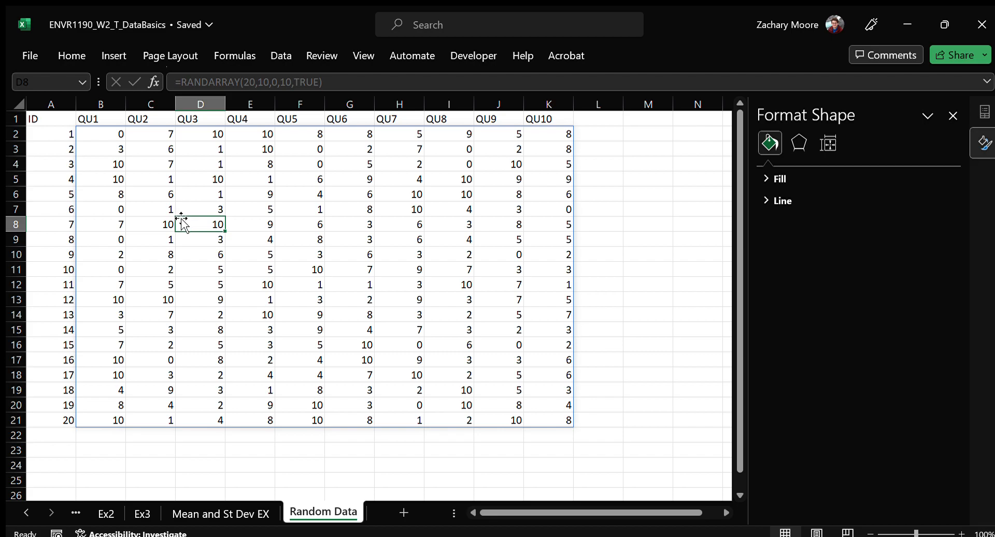
left_click(65, 160)
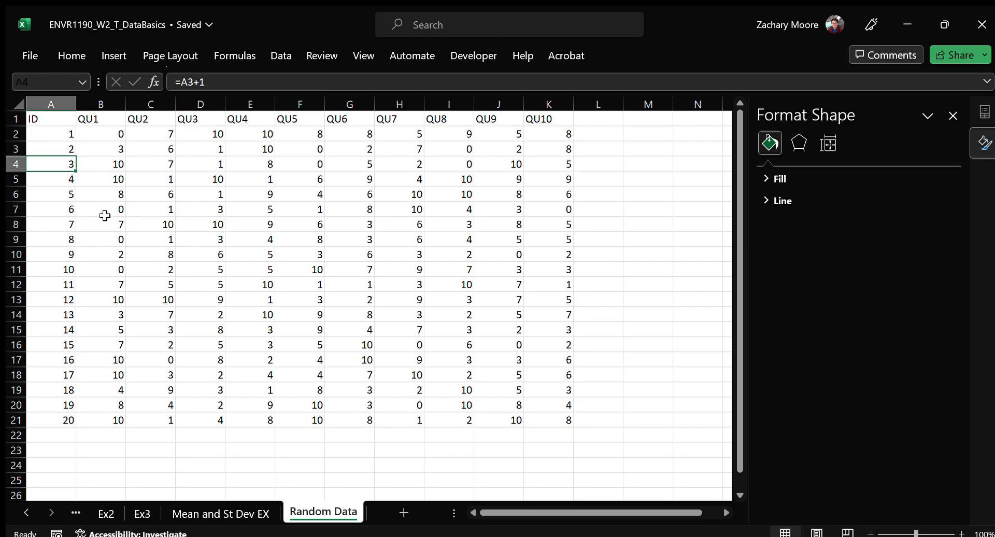
Copy the whole table A1:K21, including headers and IDs, and add a new worksheet
key("ctrl+a")
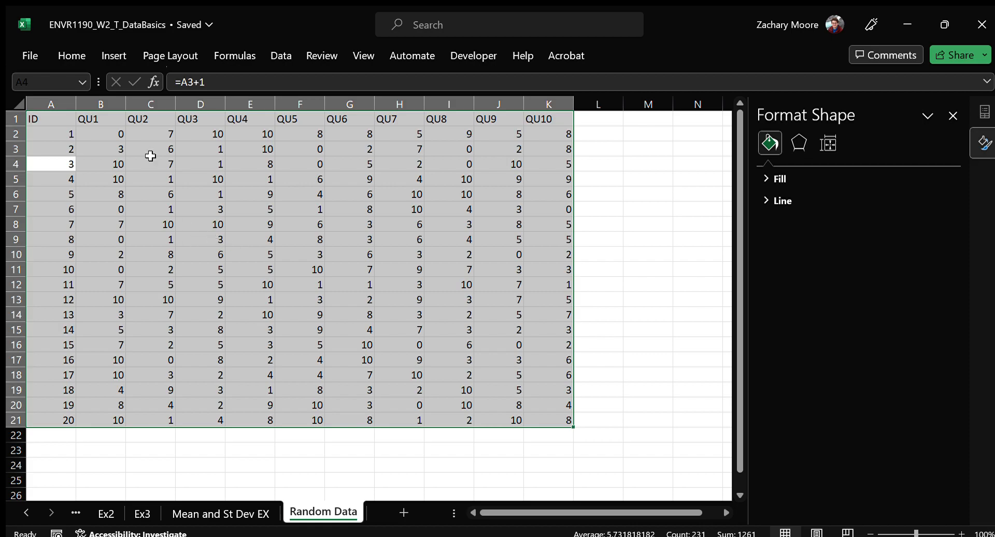
left_click(322, 254)
key("ctrl+a")
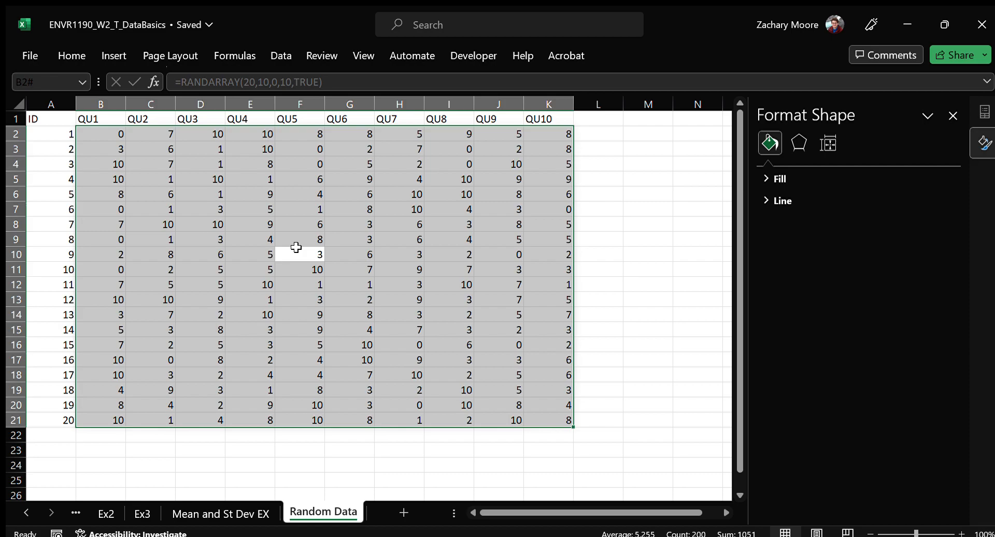
key("ctrl+a")
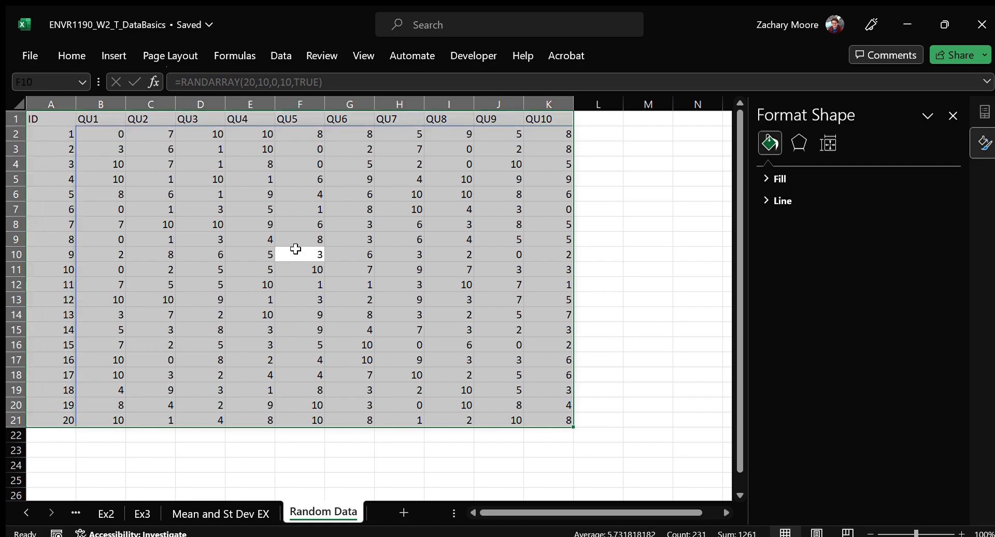
key("ctrl+c")
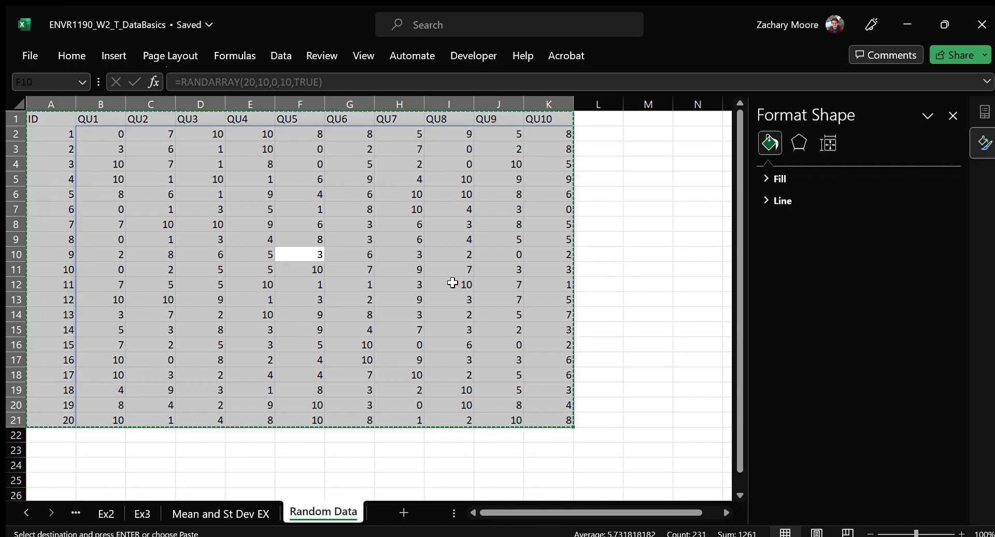
left_click(402, 513)
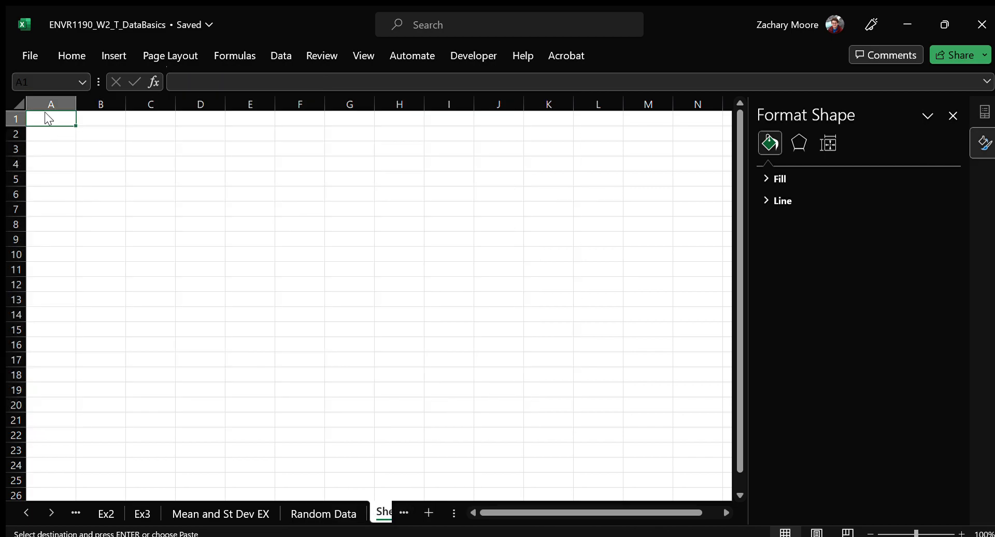
Paste the copied table at A1 of the new sheet, undo that paste, and paste it again as values only
key("ctrl+v")
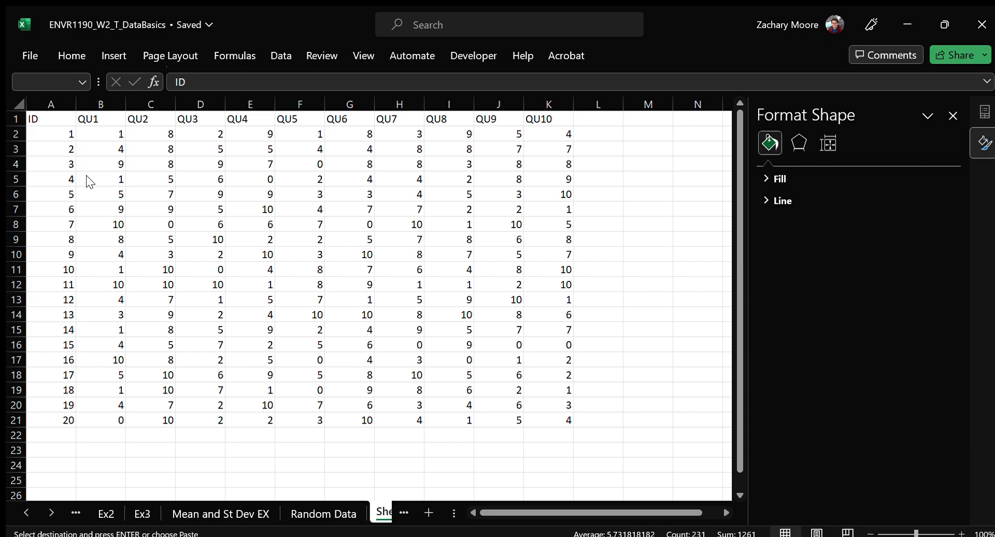
key("ctrl+z")
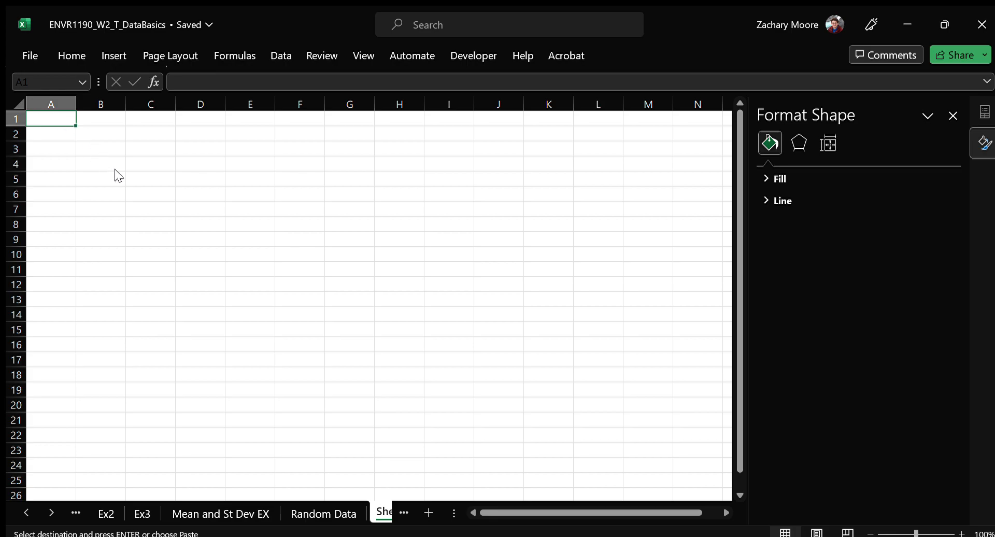
key("ctrl+v")
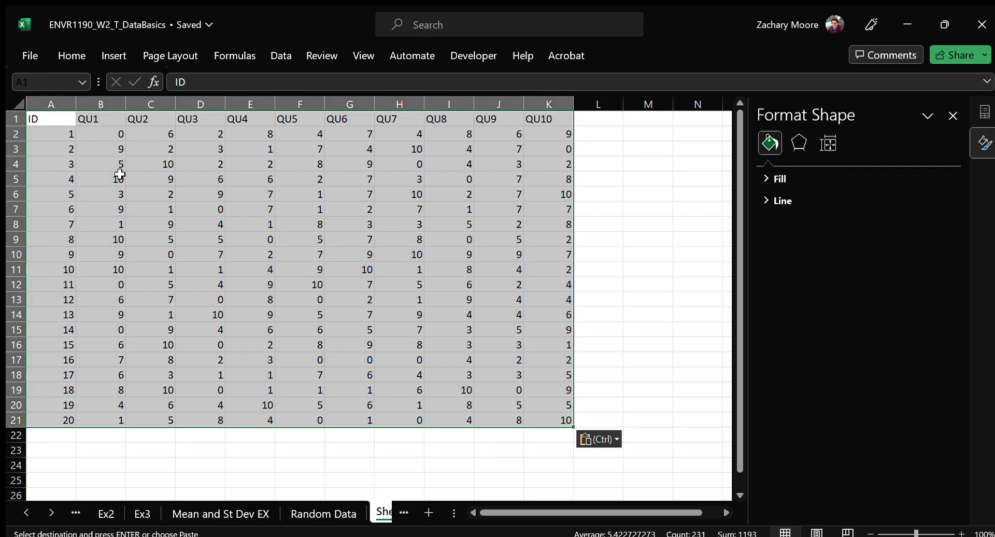
Compare cell contents in the pasted table with the RANDARRAY cells on the Random Data sheet
left_click(188, 180)
left_click(199, 151)
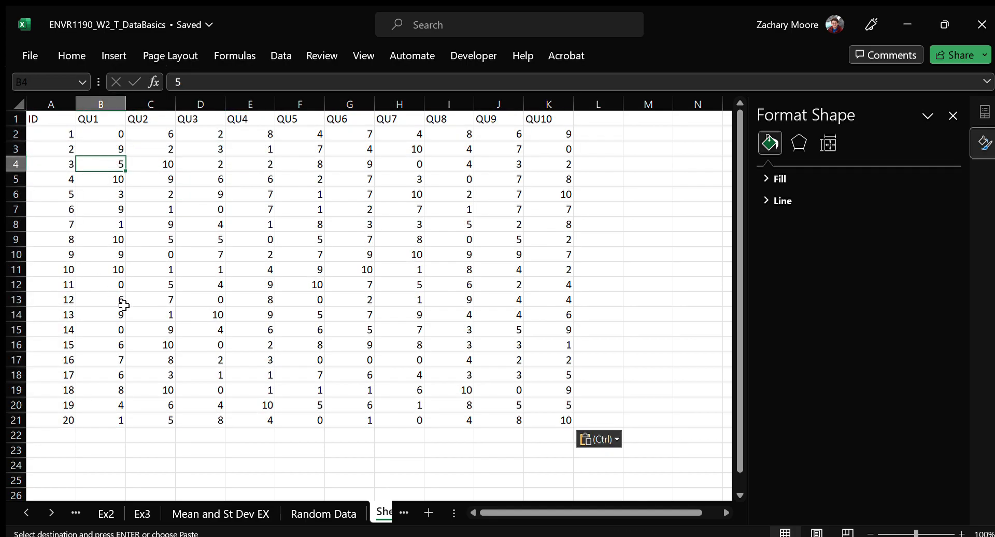
left_click(334, 509)
left_click(283, 175)
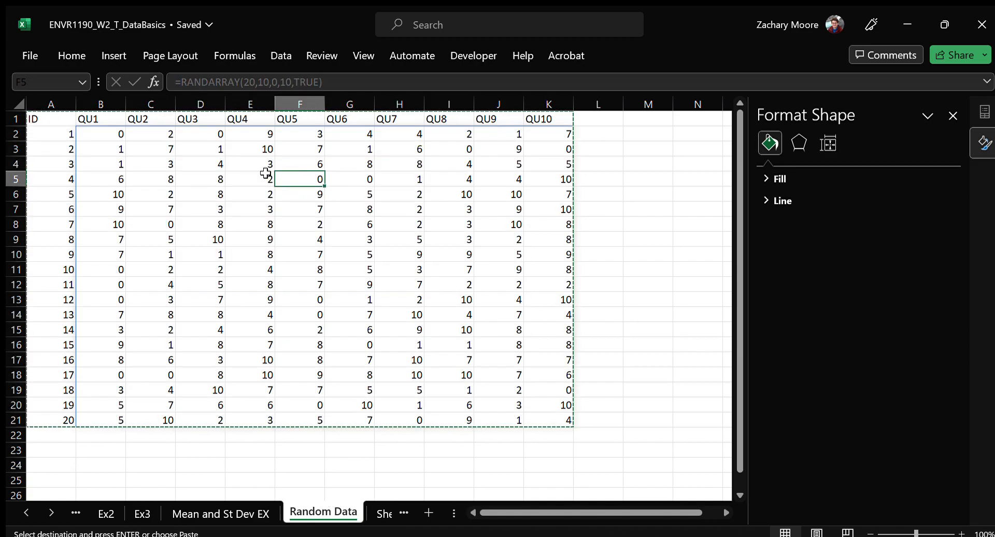
left_click(156, 177)
left_click(84, 136)
left_click(68, 136)
left_click(31, 254)
key("ctrl+Page_Down")
left_click(155, 269)
left_click(67, 269)
left_click(257, 300)
left_click(459, 435)
left_click(498, 405)
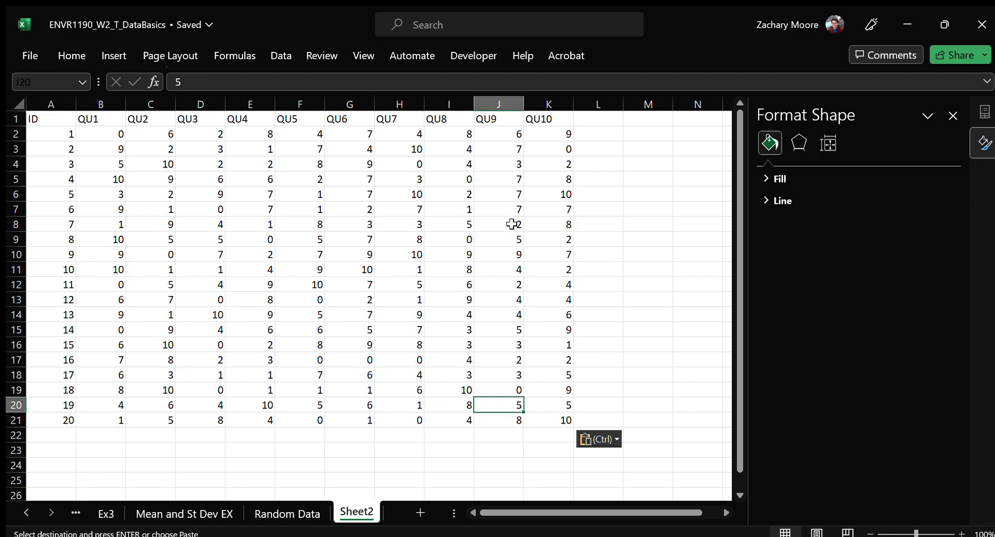
left_click(558, 133)
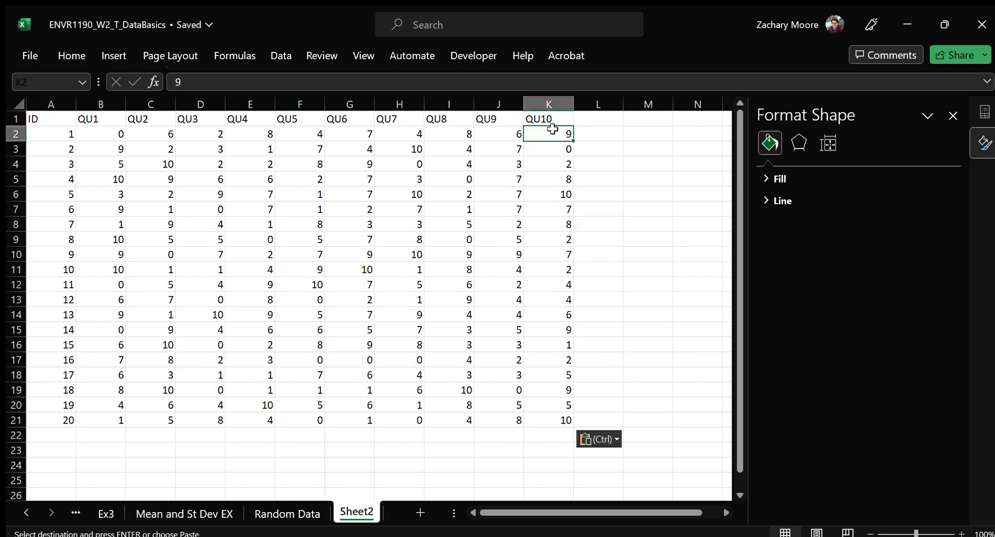
left_click(334, 224)
Copy the Sample Size (n) label and its COUNT formula from A21:B21 on Ex1 and paste them at A23 on Sheet2
scroll(353, 317, "down", 4)
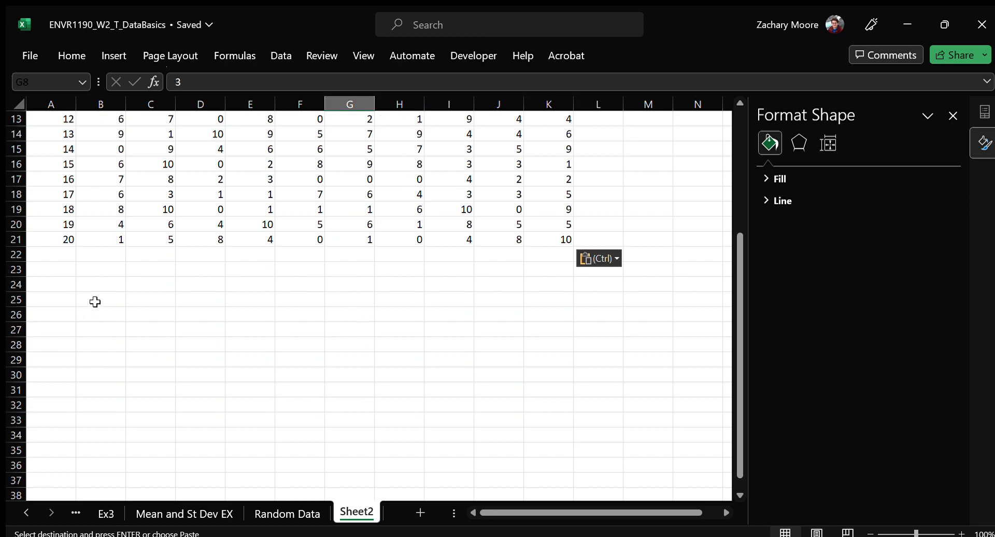
left_click(65, 269)
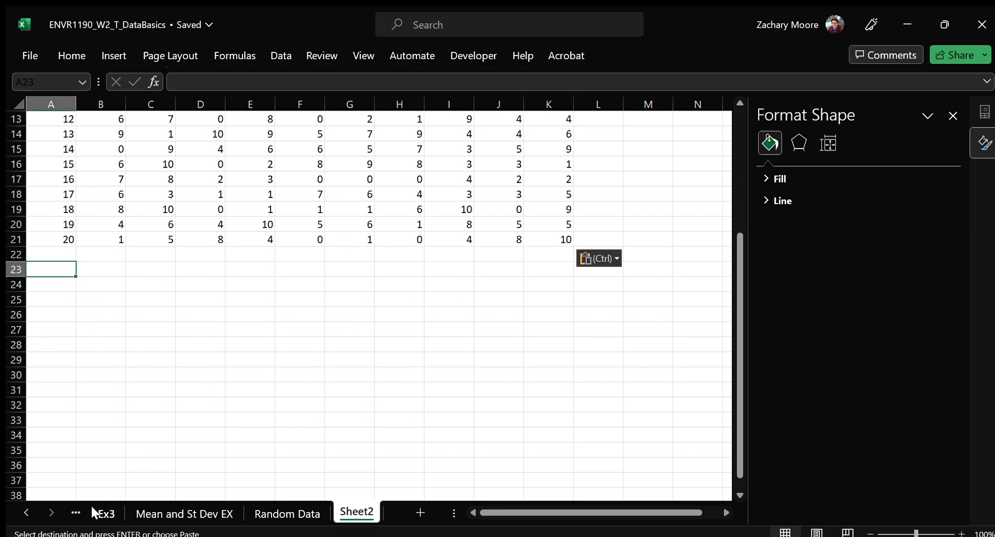
left_click(76, 512)
left_click(76, 513)
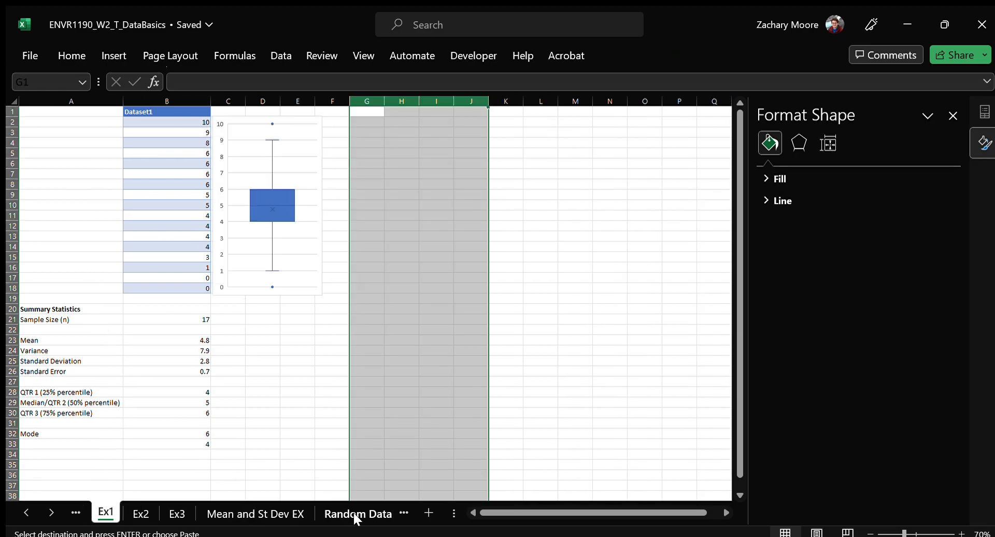
left_click(192, 321)
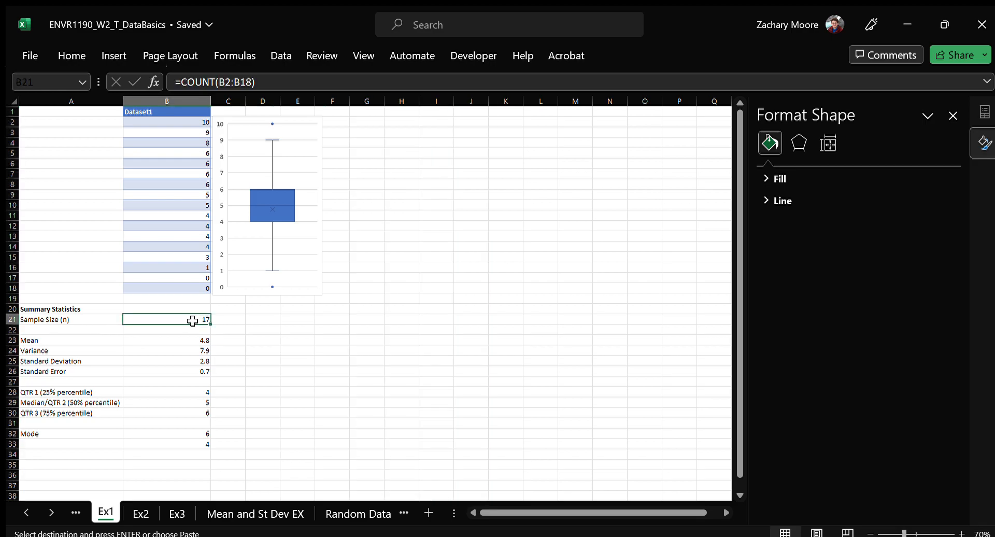
left_click_drag(66, 319, 140, 323)
key("ctrl+c")
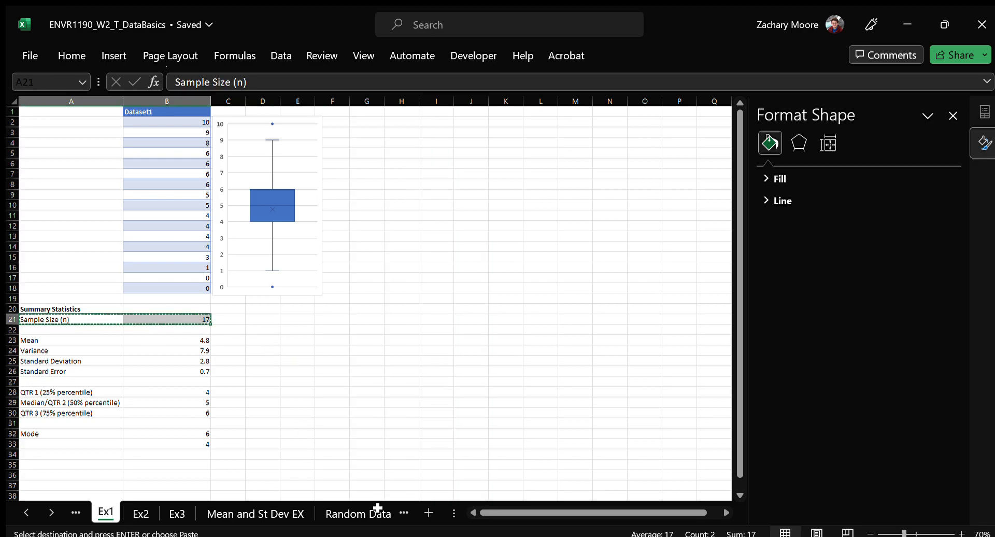
left_click(378, 511)
left_click(382, 513)
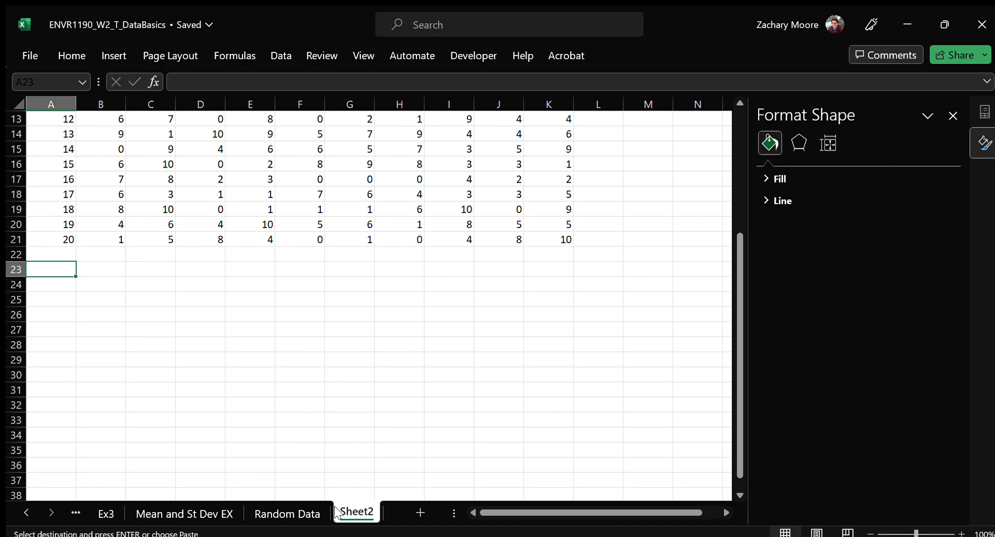
key("ctrl+v")
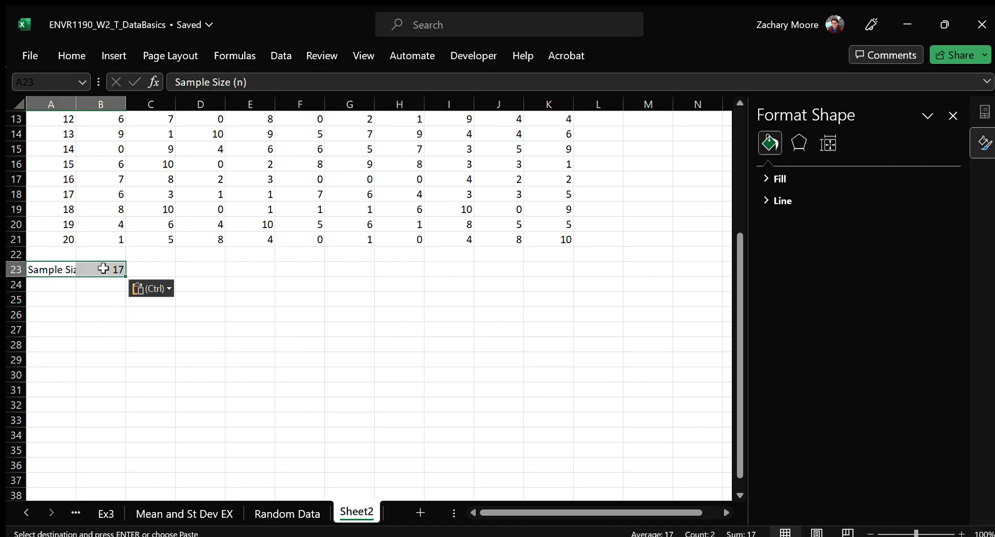
Extend the COUNT range in B23 to B2:B21 by resizing its range outline on the sheet, and undo the change
left_click(103, 268)
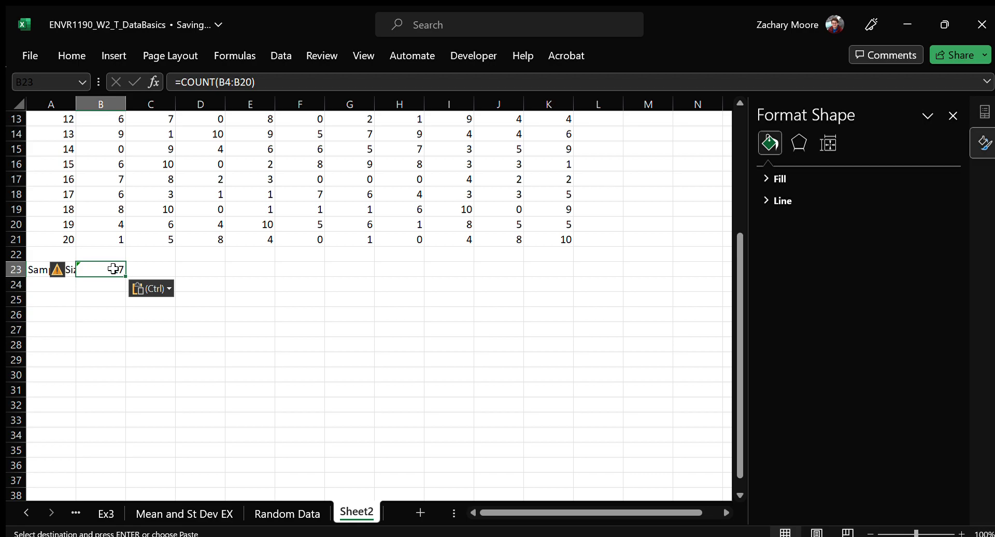
left_click(279, 83)
scroll(196, 265, "up", 4)
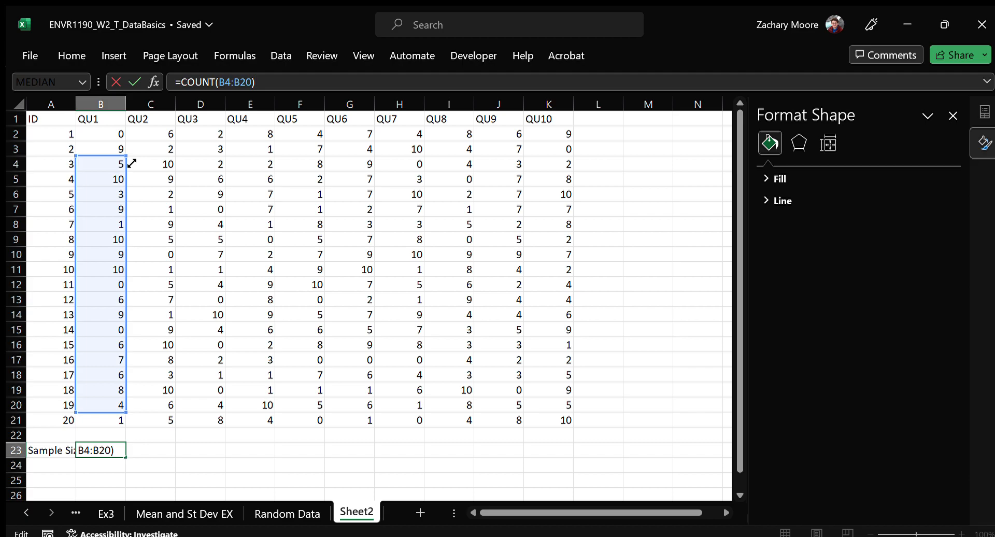
left_click_drag(132, 155, 132, 133)
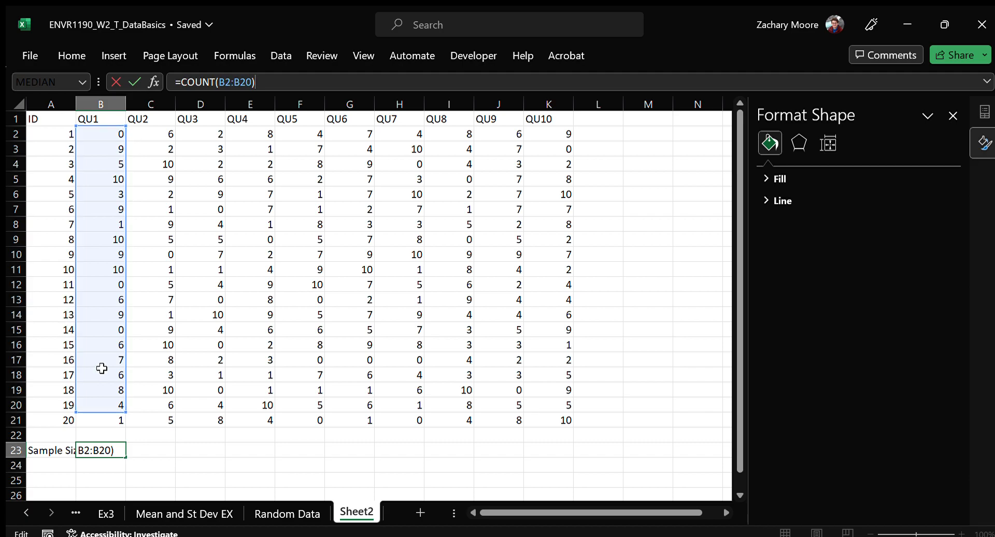
left_click_drag(129, 418, 131, 434)
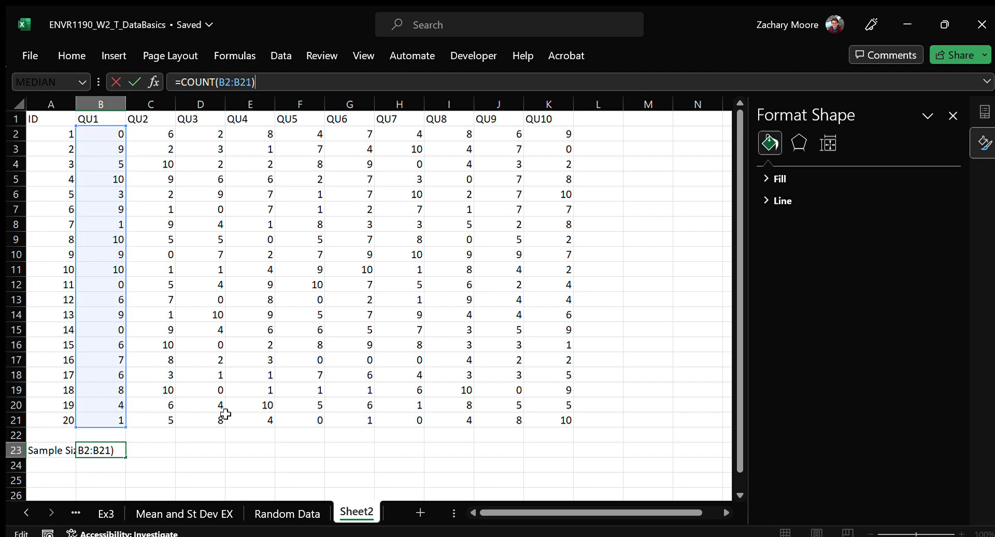
key("Escape")
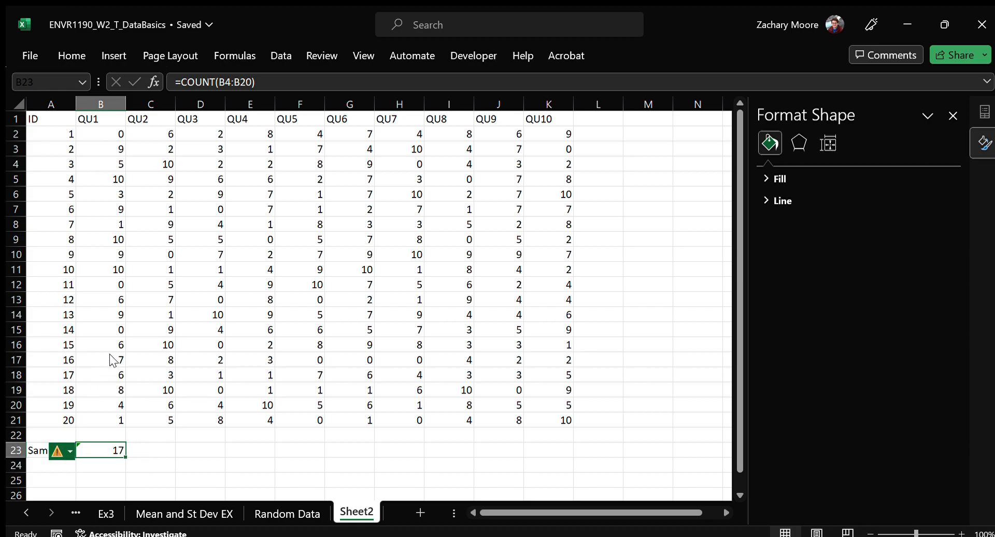
key("ctrl+z")
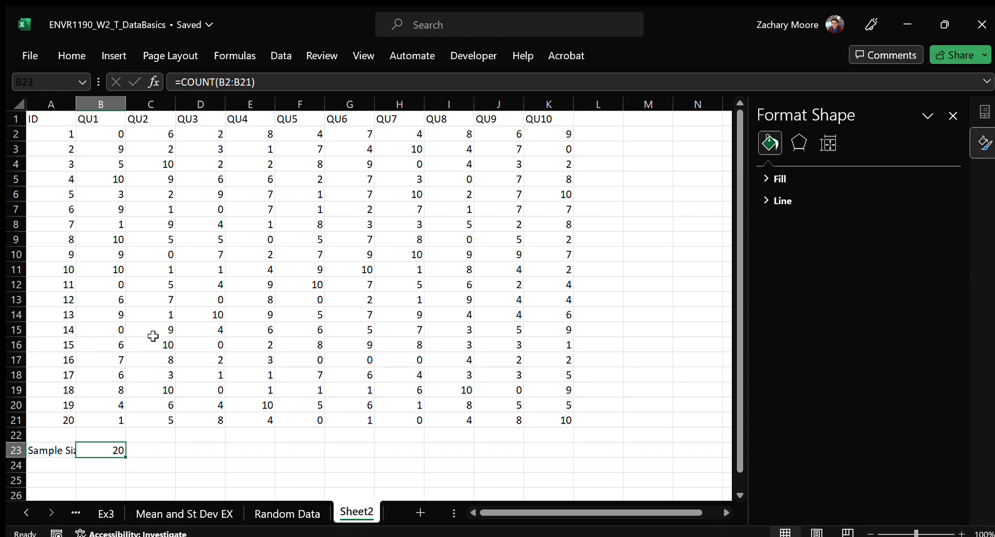
left_click(287, 83)
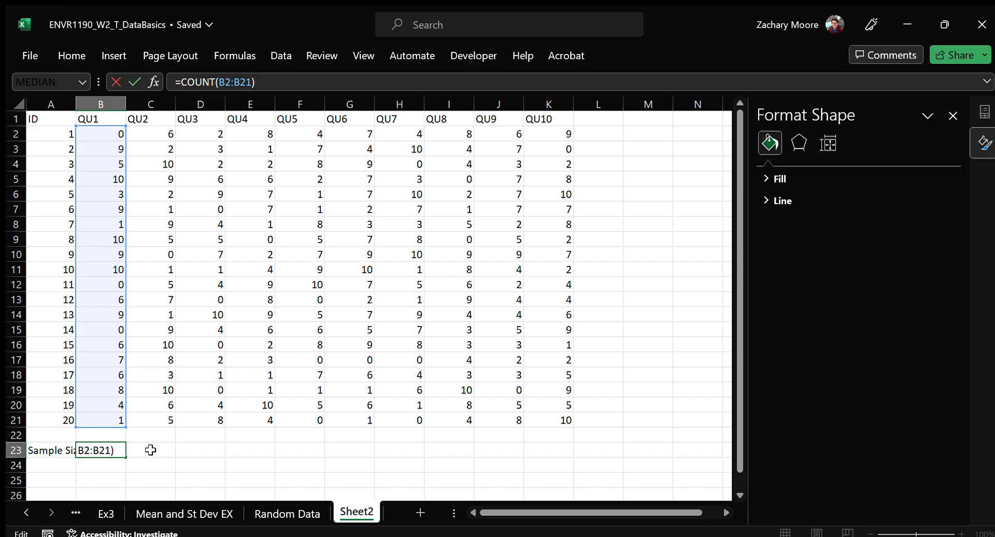
key("ctrl+Return")
key("ctrl+z")
Edit the cell references of the COUNT formula in B23 so that it reads =COUNT(B2:B21)
left_click(275, 86)
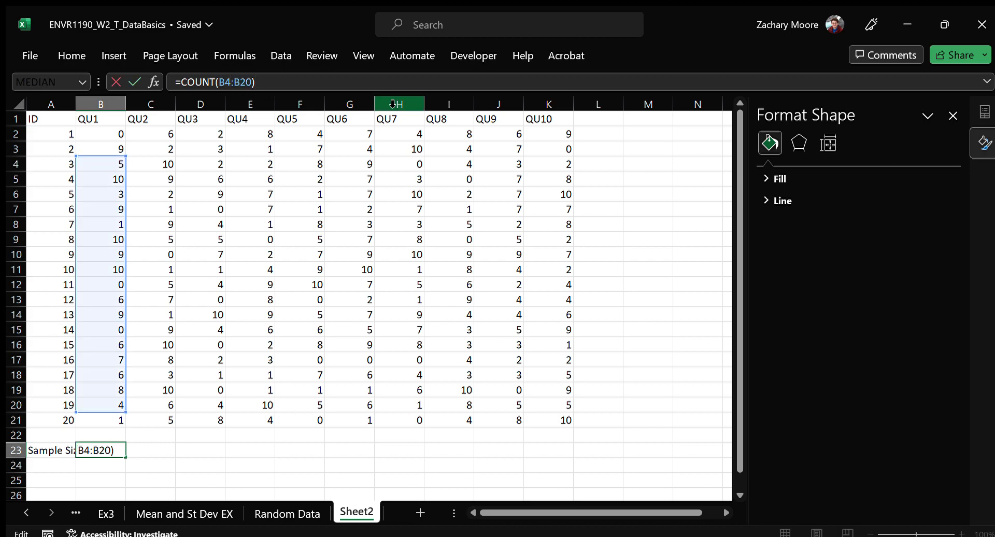
key("BackSpace")
type("2")
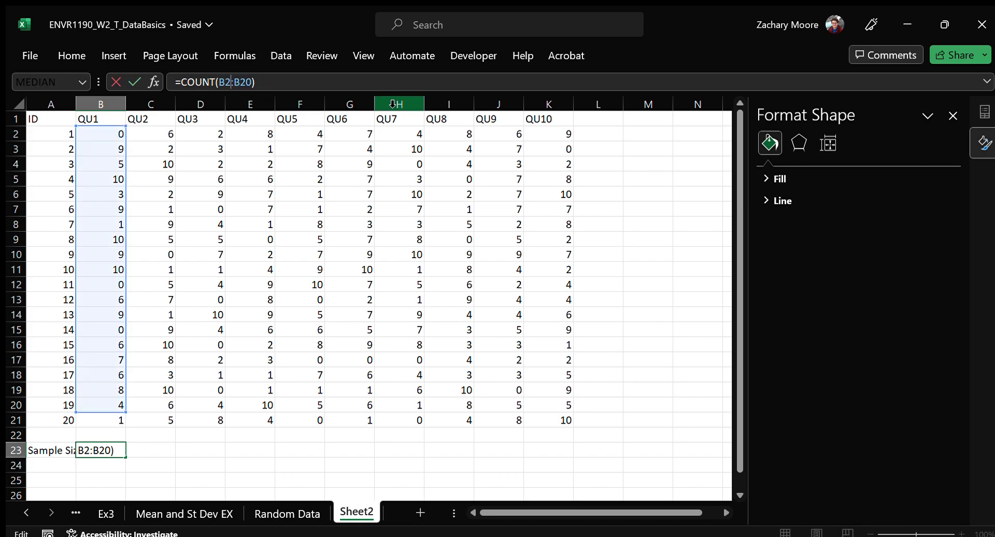
key("BackSpace")
type("1")
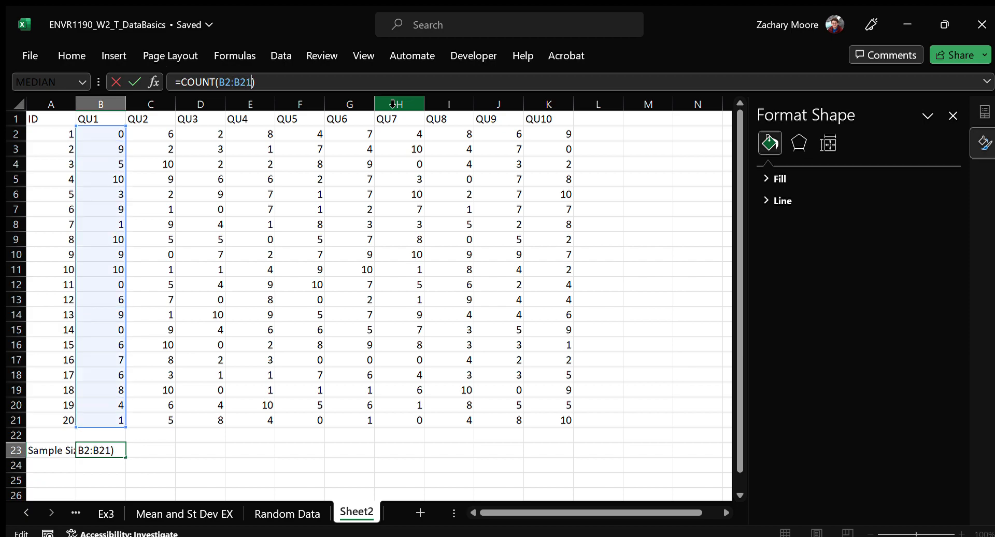
key("Return")
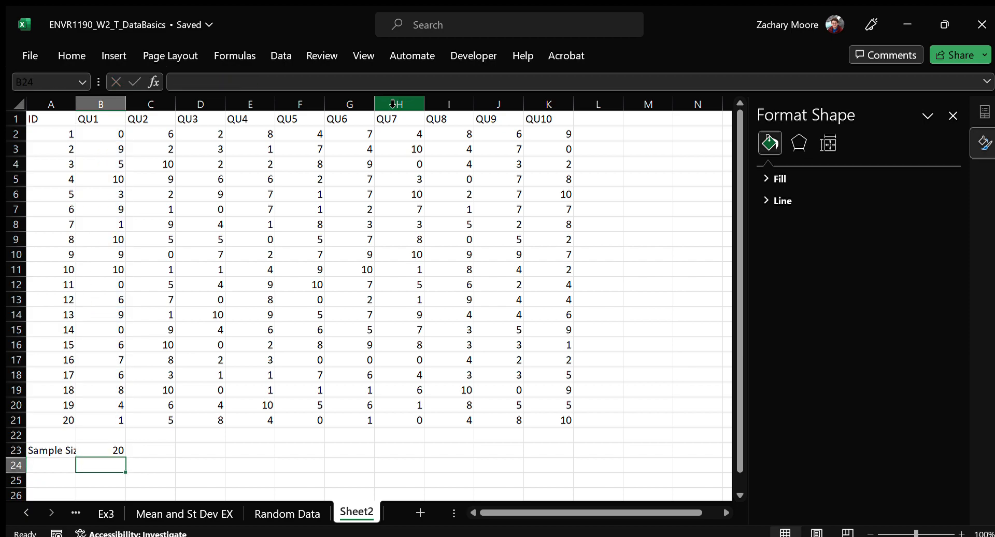
Replace the range argument of the COUNT formula in B23 by reselecting the QU1 values B2:B21 on the sheet
left_click(113, 449)
left_click_drag(253, 83, 218, 83)
left_click_drag(108, 130, 107, 415)
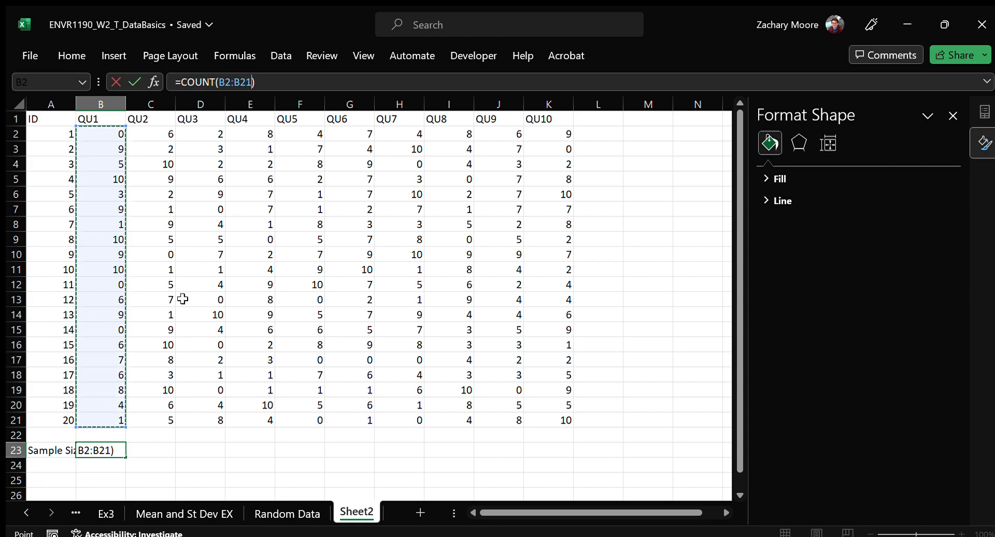
key("ctrl+Return")
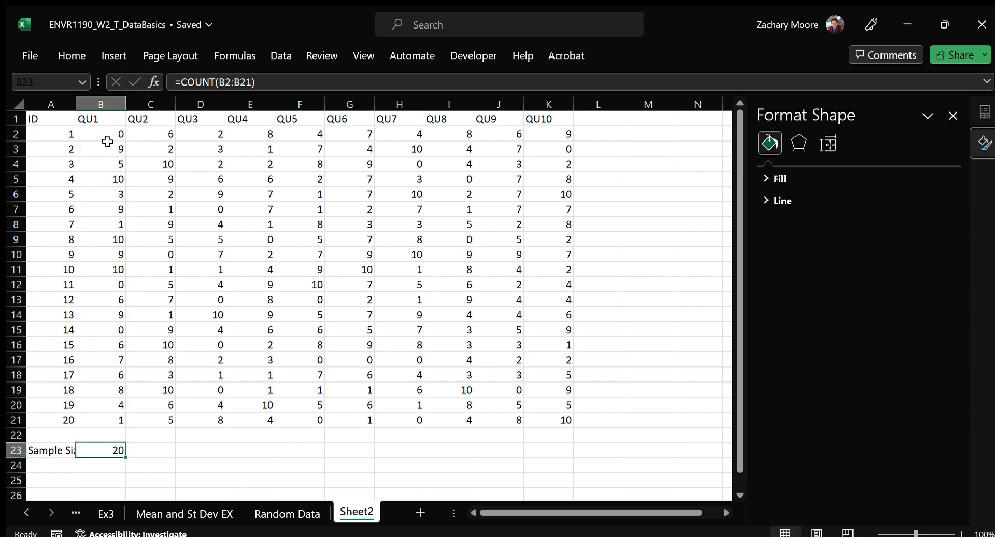
Enter the formula =COUNT(B2:B21) in B24 and delete it again
left_click(95, 464)
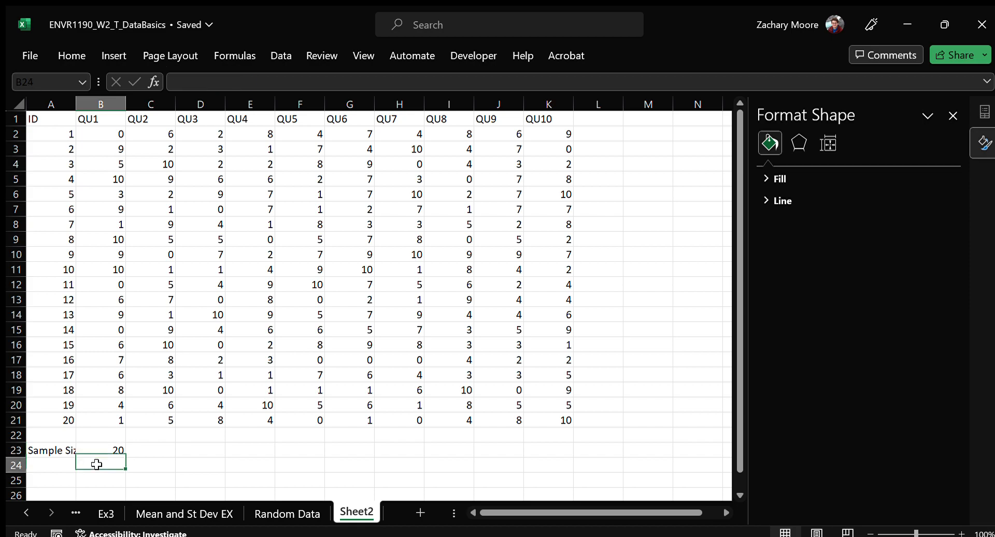
type("=COUNT(")
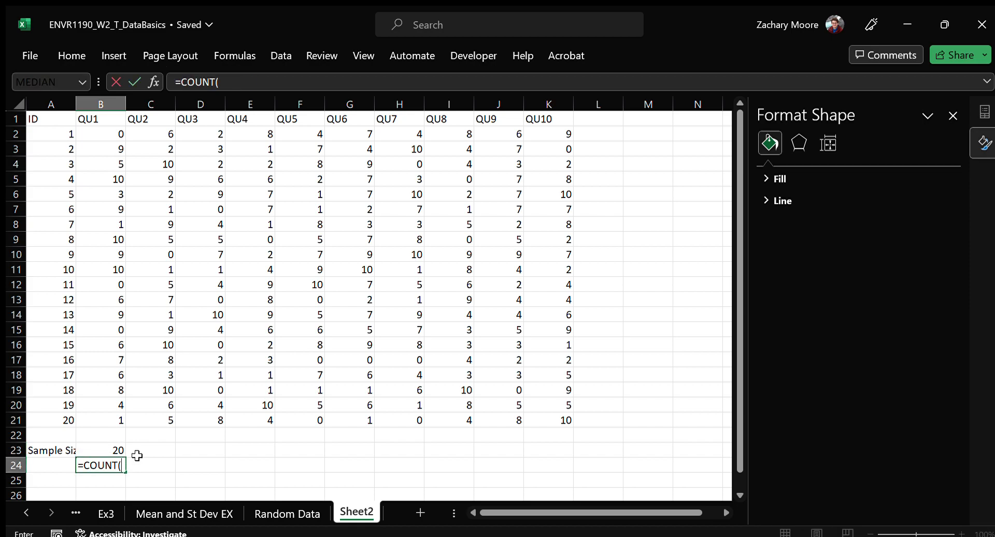
key("Up")
key("Up")
key("Up")
key("ctrl+shift+Up")
key("shift+Down")
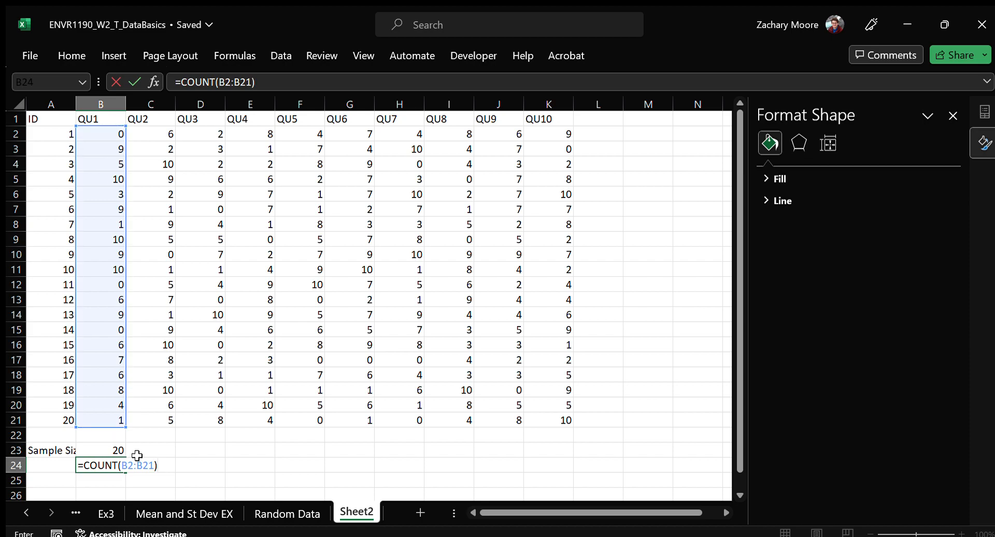
key("Return")
key("Up")
key("Delete")
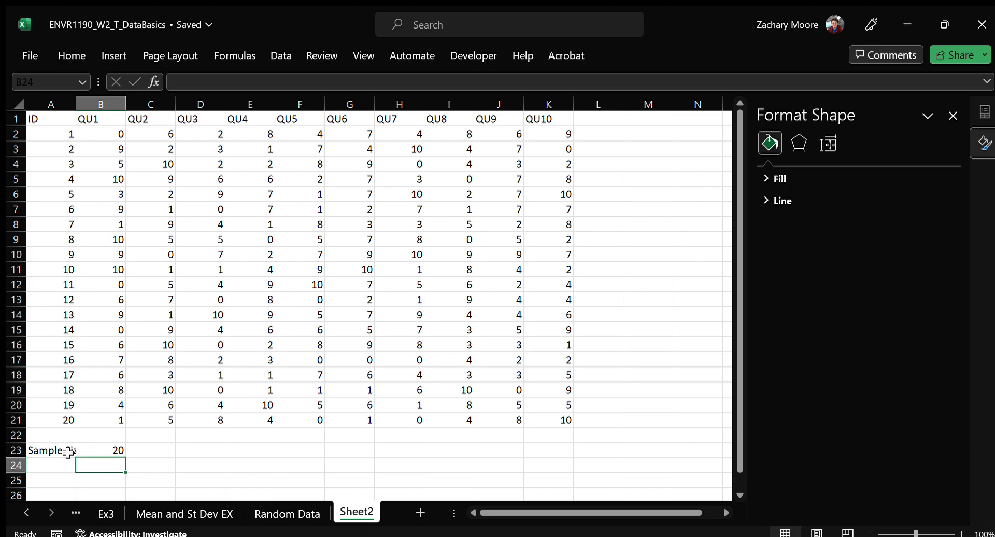
Enter the row labels Mean, Standard Deviation and Median in cells A24 to A26
left_click(60, 465)
type("mEA")
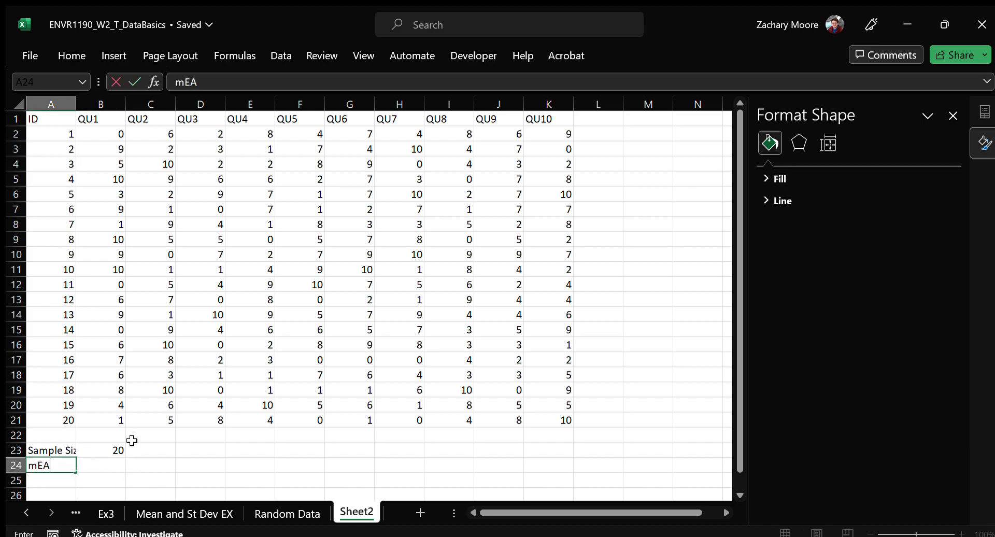
key("BackSpace")
key("BackSpace")
key("BackSpace")
type("Mean")
key("Return")
type("Standard Deviation")
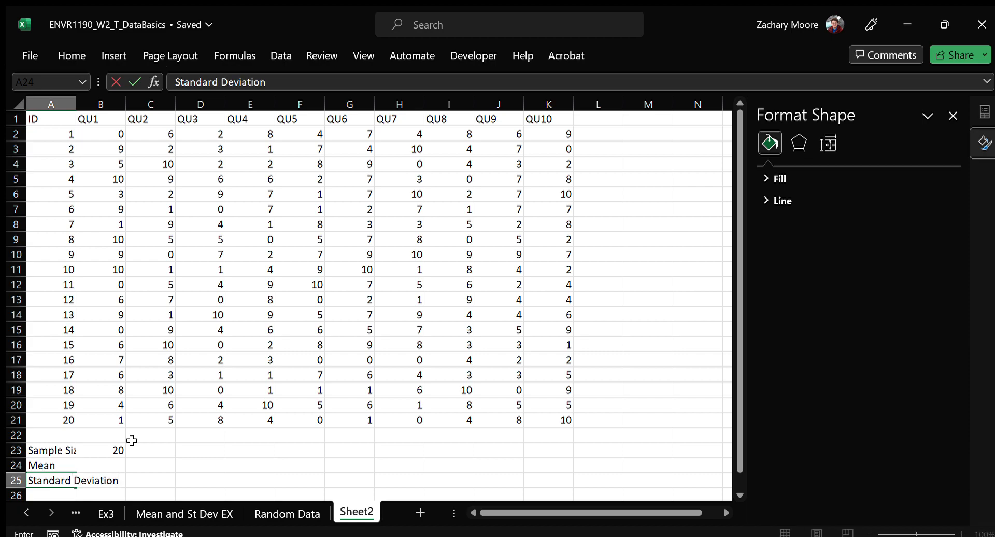
key("Return")
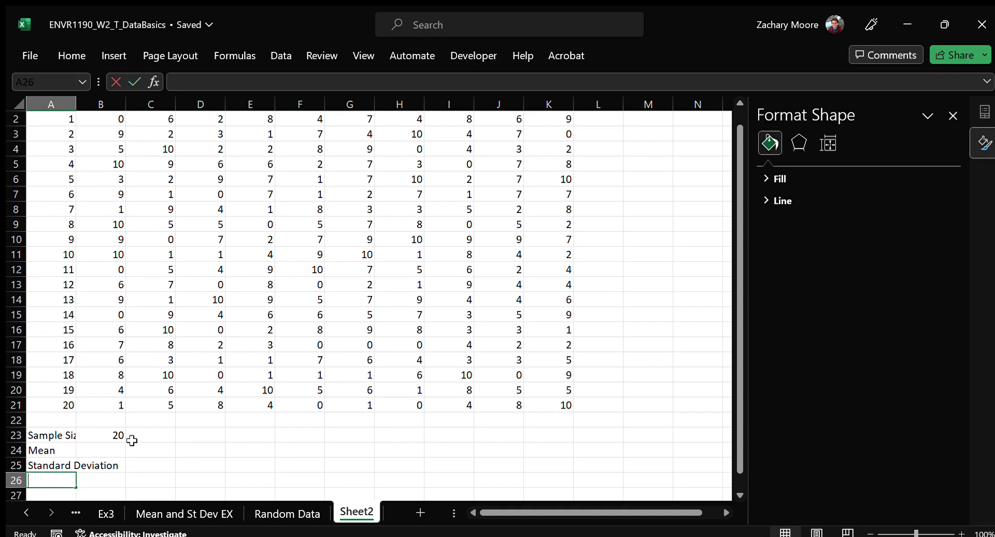
type("Median")
key("Return")
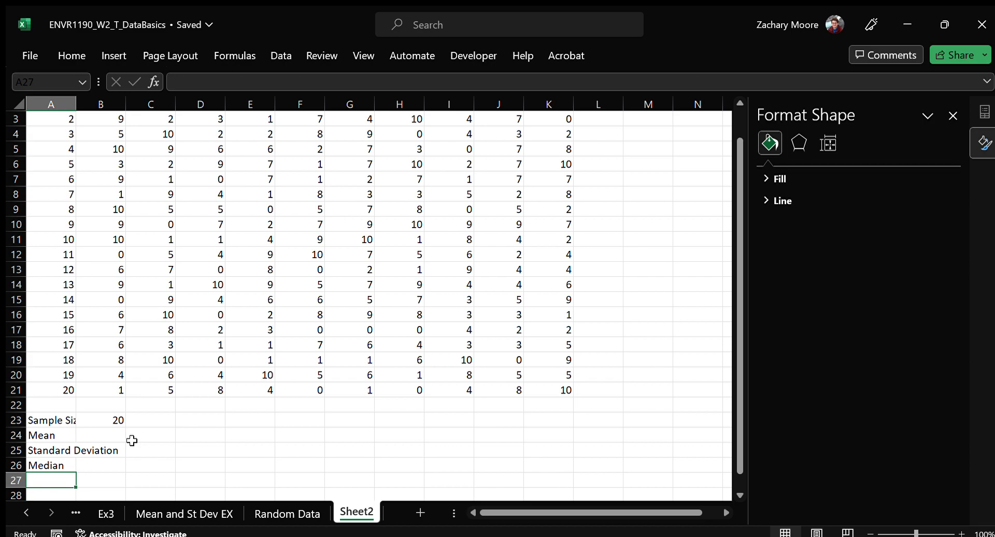
Enter the quartile labels QTR1 in A27 and QTR3 in A28
type("QTR1")
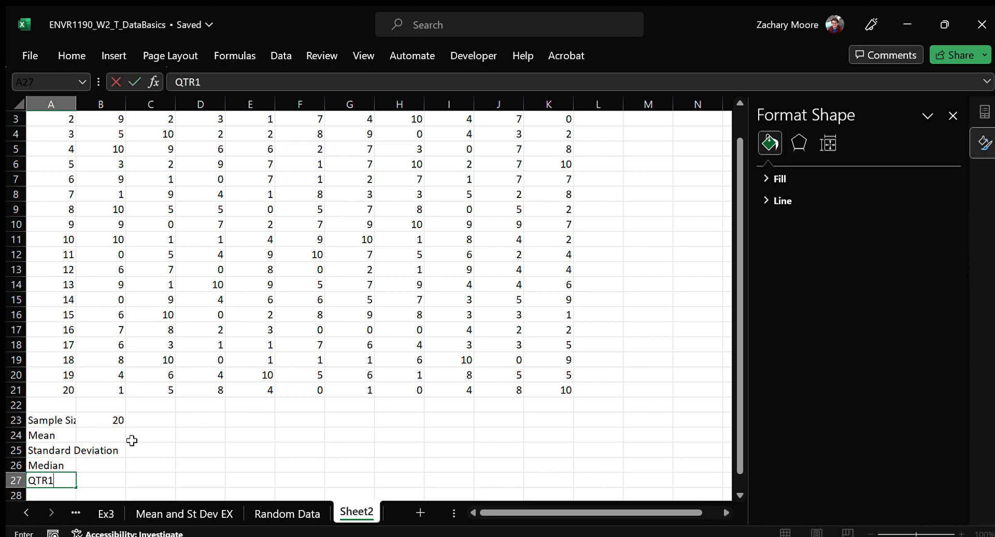
key("Return")
type("QTR")
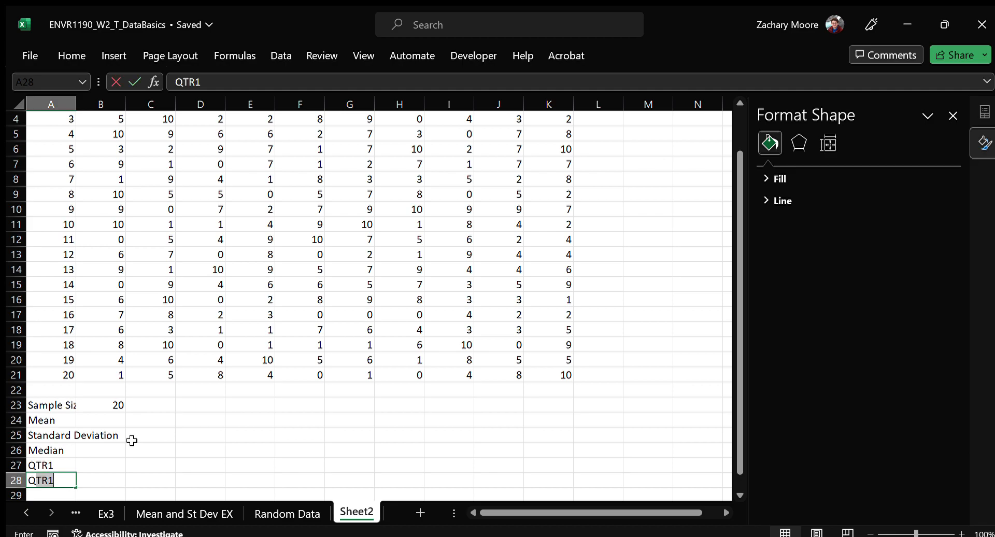
type("3")
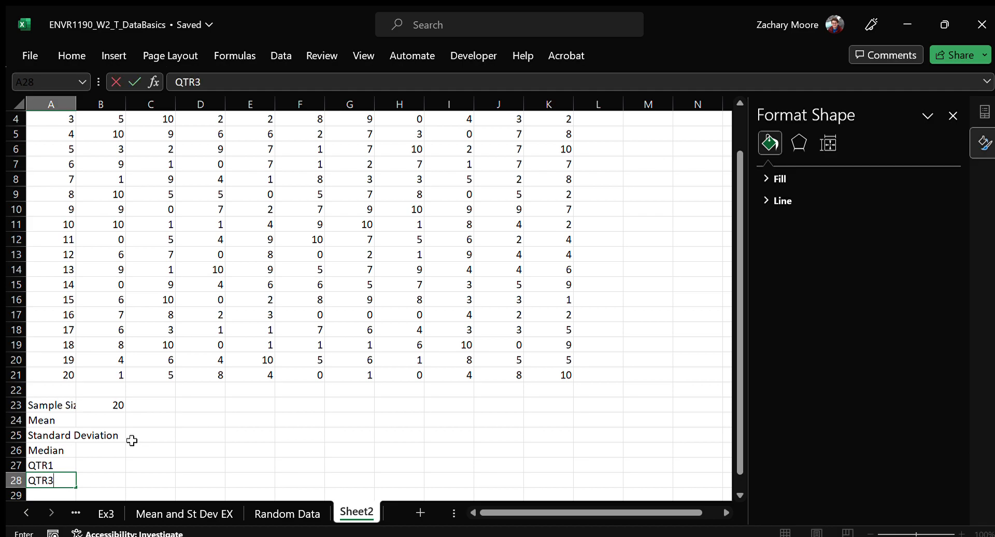
key("Return")
key("Up")
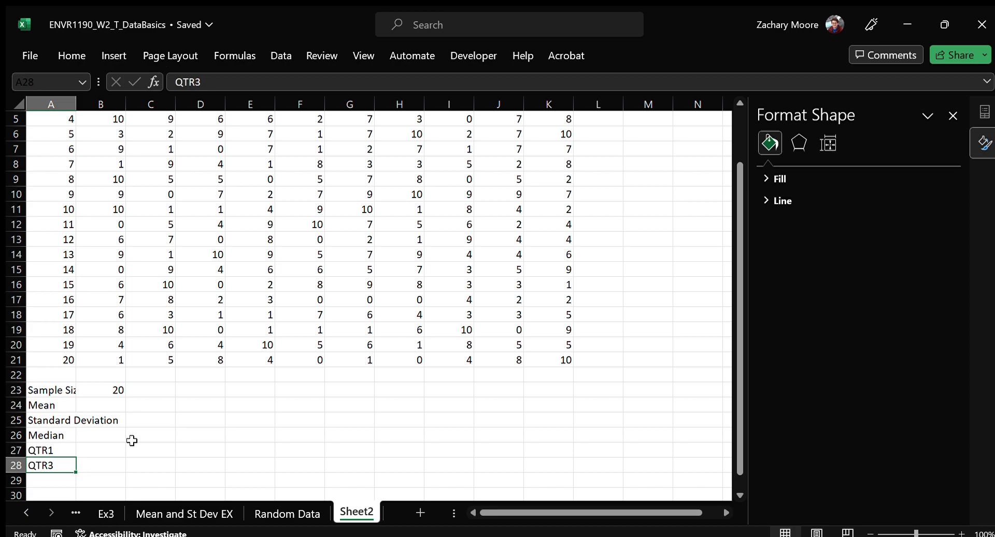
Calculate the mean of the QU1 values in B24 with the AVERAGE function over B2:B21
key("Up")
key("Up")
key("Up")
key("Up")
key("Up")
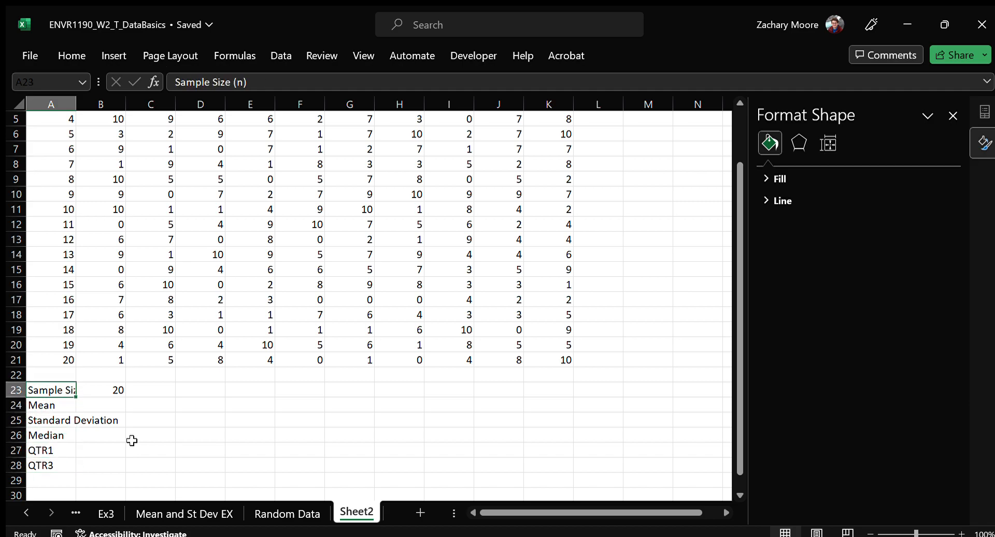
key("Right")
key("Down")
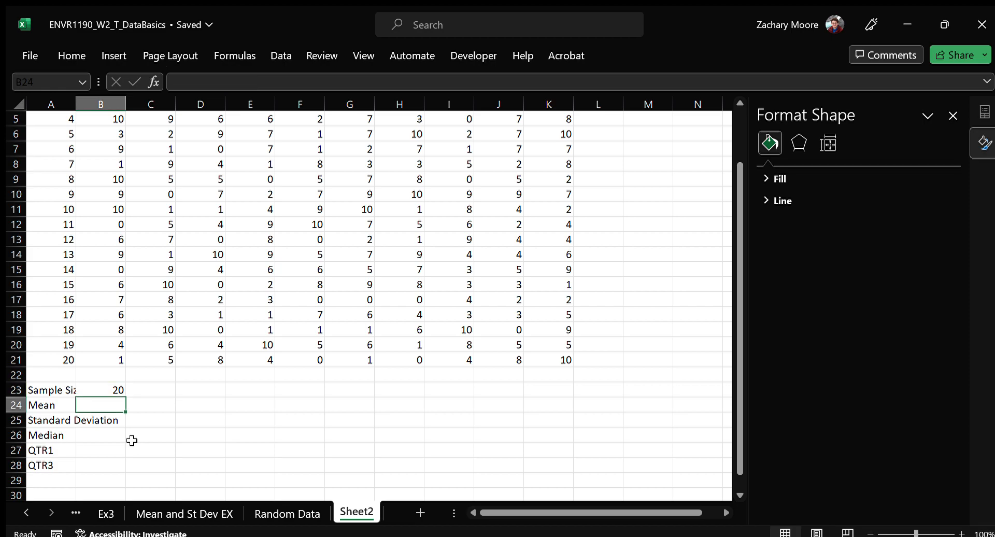
type("=mean")
key("BackSpace")
key("BackSpace")
key("BackSpace")
key("BackSpace")
type("average(")
key("Up")
key("Up")
key("Up")
key("ctrl+shift+Up")
key("shift+Up")
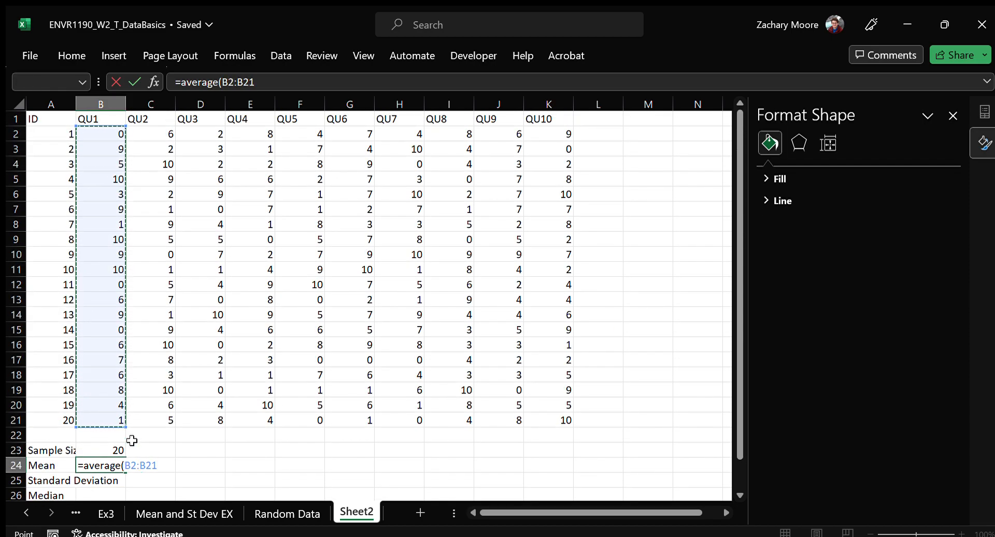
key("Return")
Calculate the sample standard deviation of the QU1 values in B25 with STDEV.S over B2:B21
type("=")
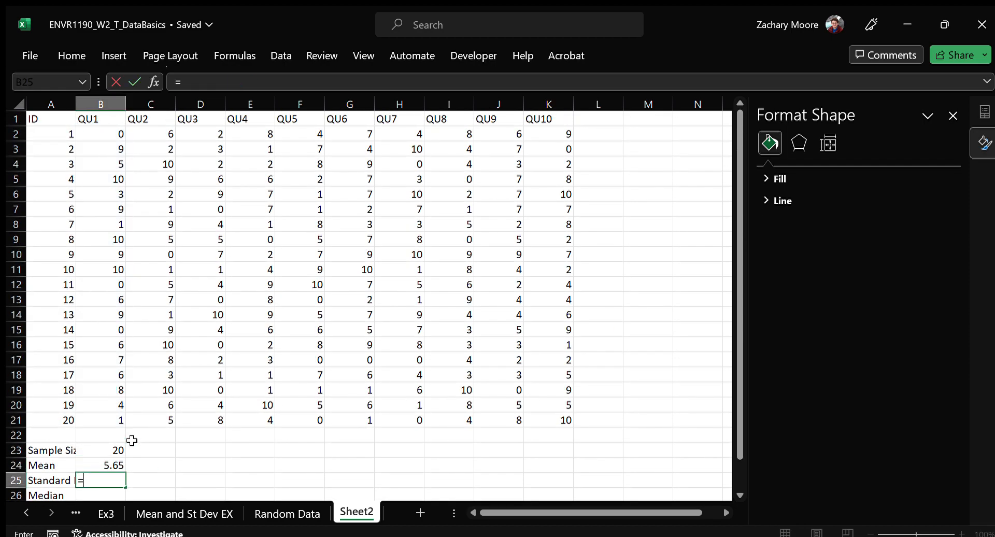
type("stdev.")
type("s")
type("(")
key("Up")
key("Up")
key("Up")
key("Up")
key("ctrl+shift+Up")
key("shift+Down")
key("Return")
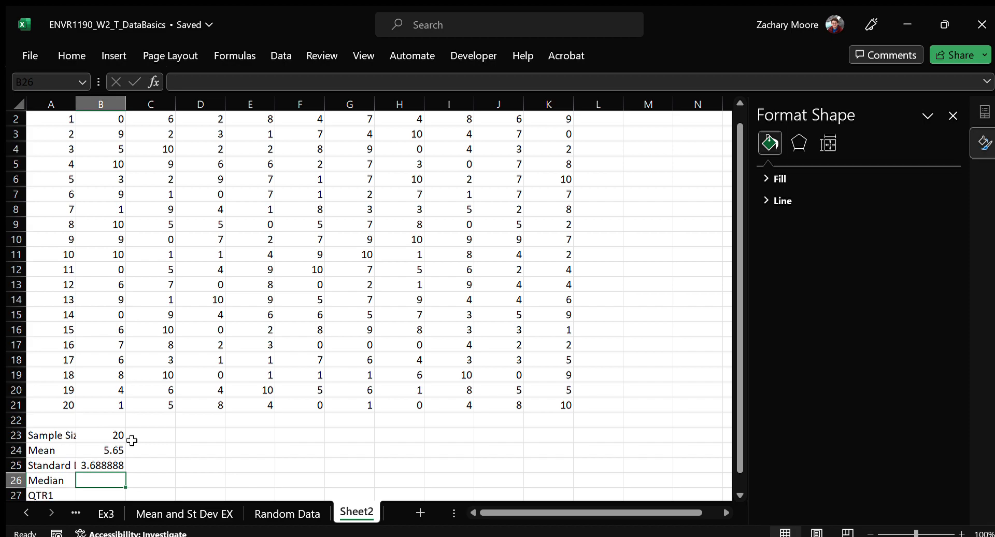
Calculate the median of the QU1 values in B26 with the MEDIAN function over B2:B21
type("=median(")
key("Up")
key("Up")
key("Up")
key("Up")
key("Up")
key("ctrl+shift+Up")
key("shift+Down")
key("Return")
Calculate the first quartile of the QU1 values in B27 with QUARTILE.INC over B2:B21 and quart 1
type("=quartile")
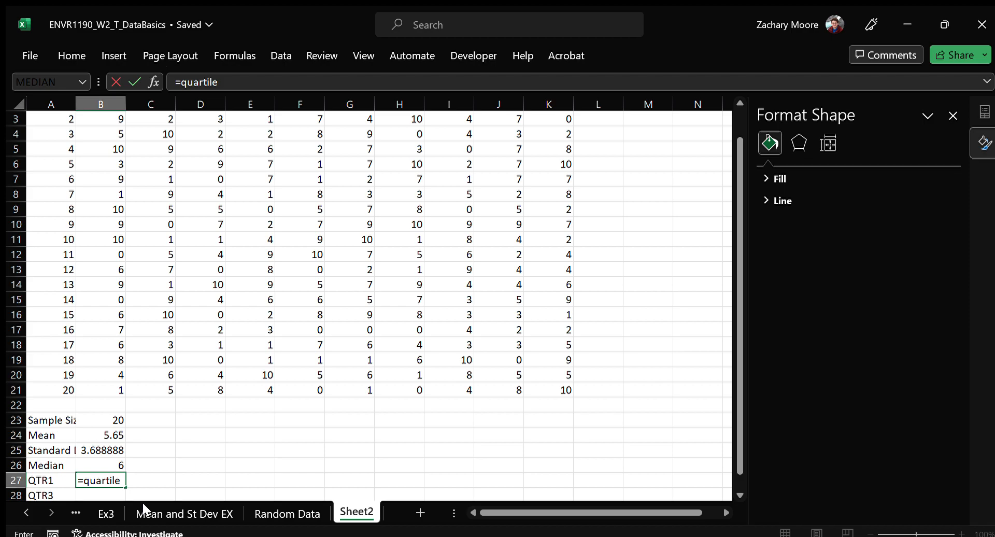
type(".inc")
key("Tab")
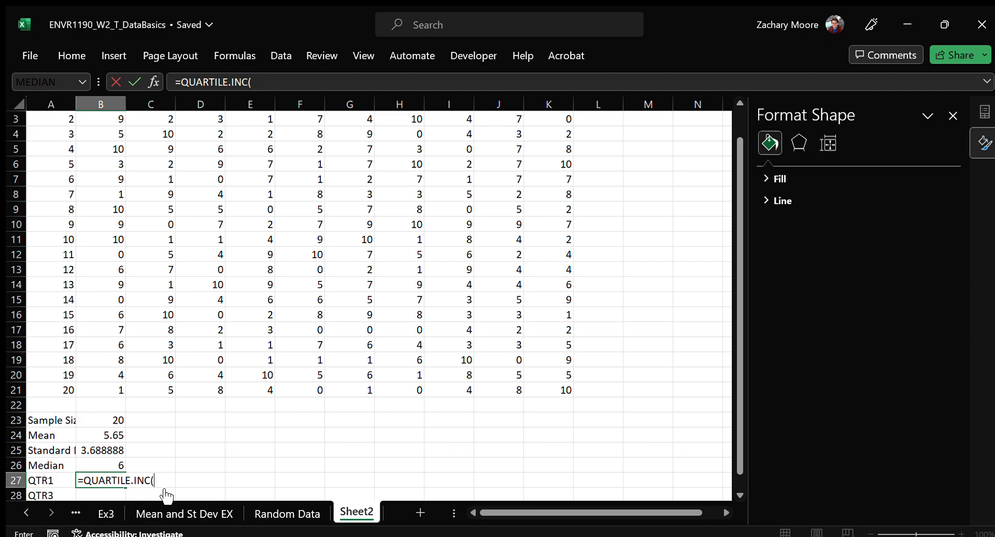
left_click_drag(103, 389, 101, 133)
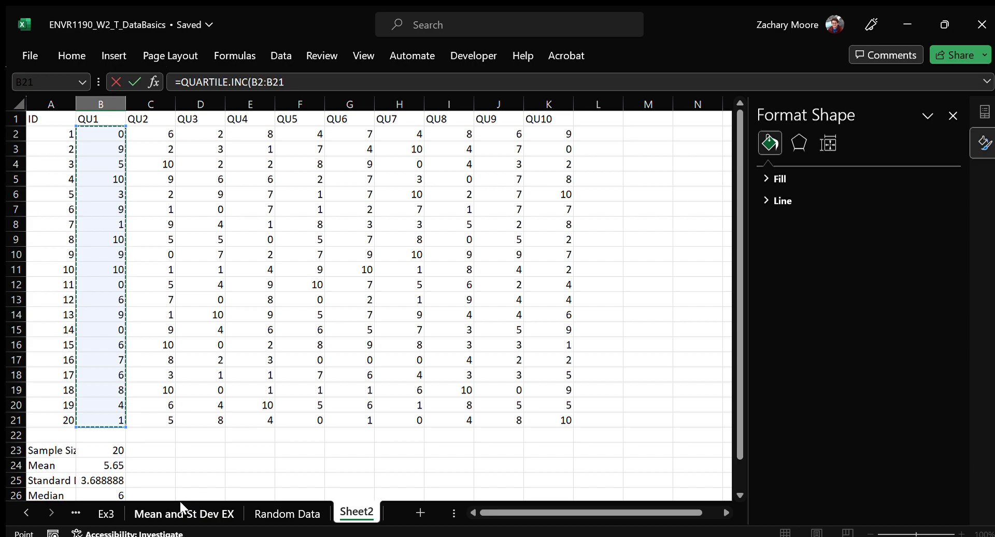
type(",")
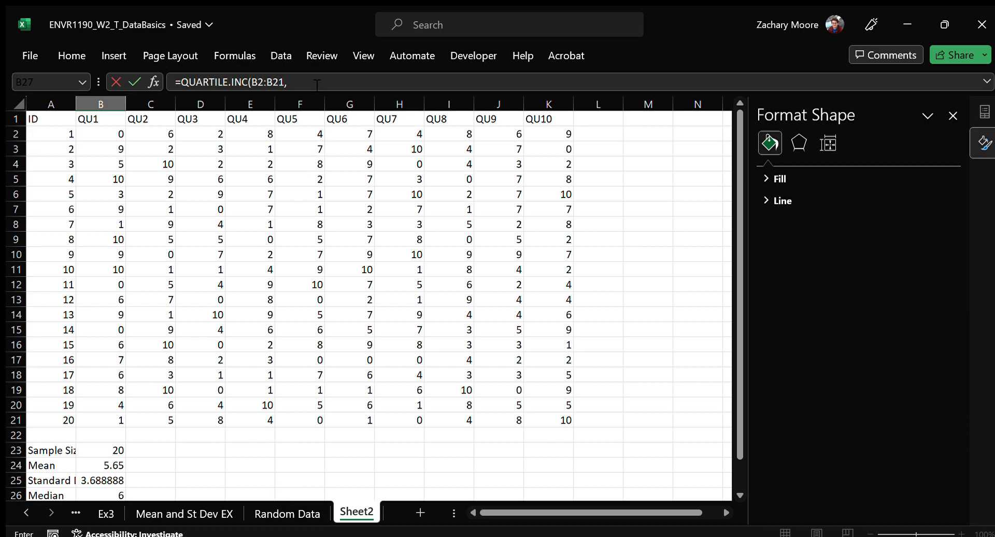
type("1")
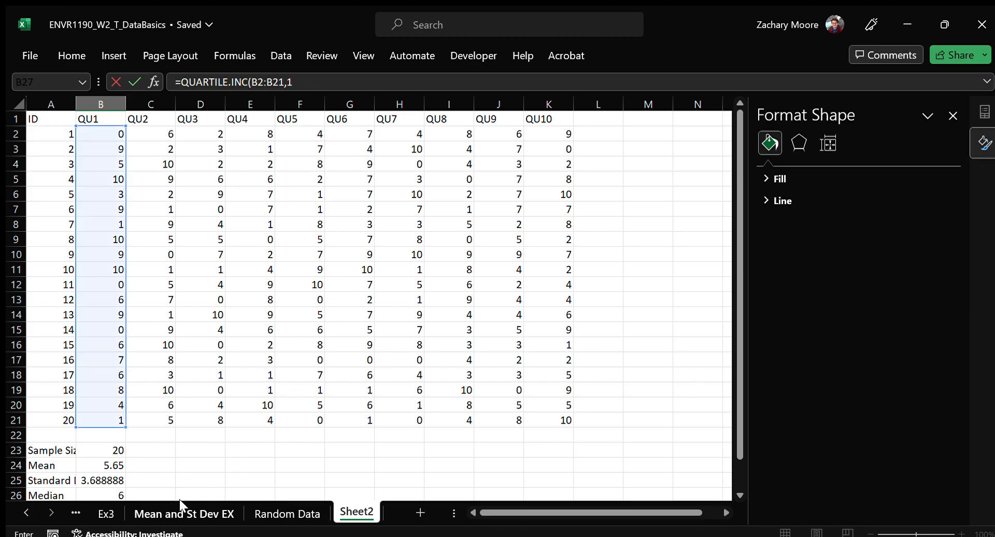
scroll(142, 406, "down", 2)
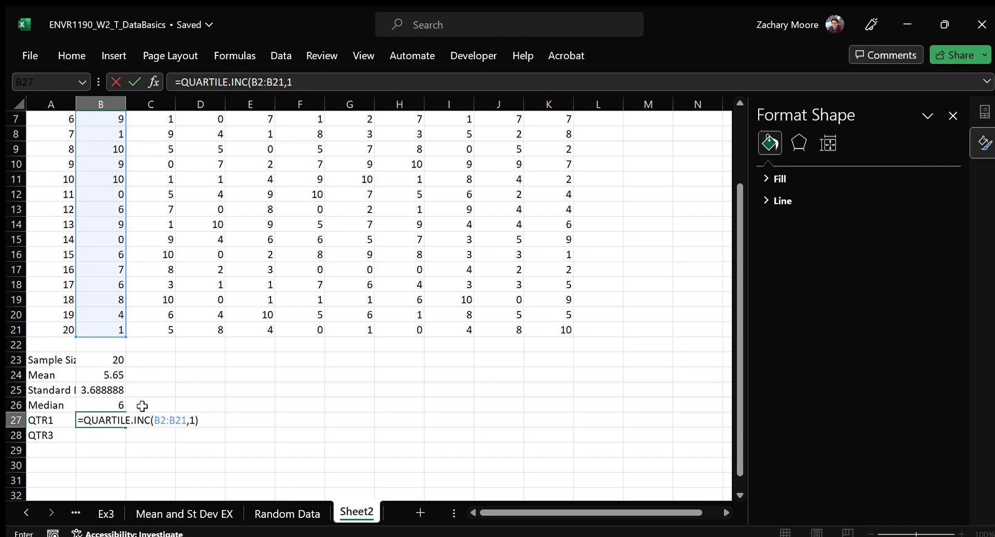
key("Return")
Calculate the third quartile of the QU1 values in B28 with QUARTILE.INC over B2:B21 and quart 3
type("QUARTIL")
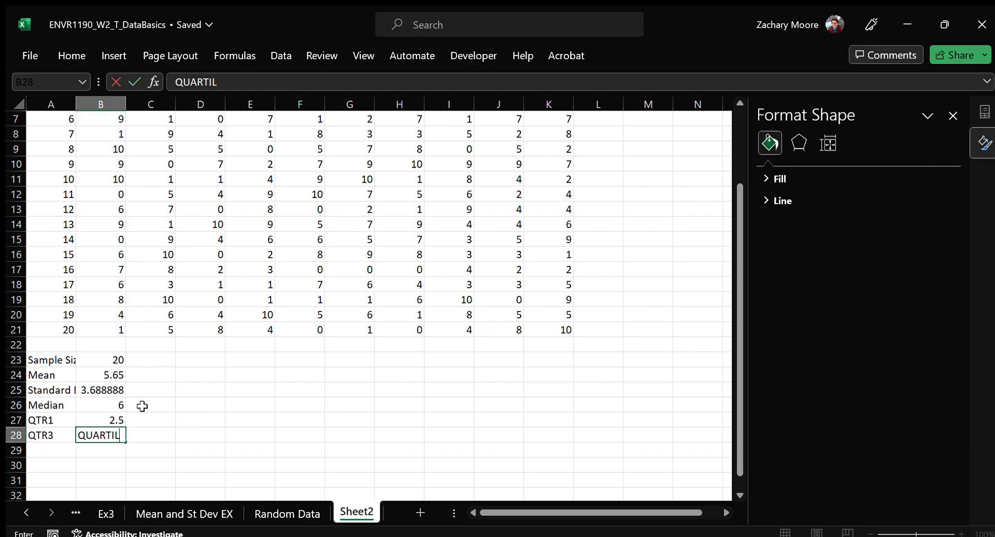
key("Escape")
type("=quart")
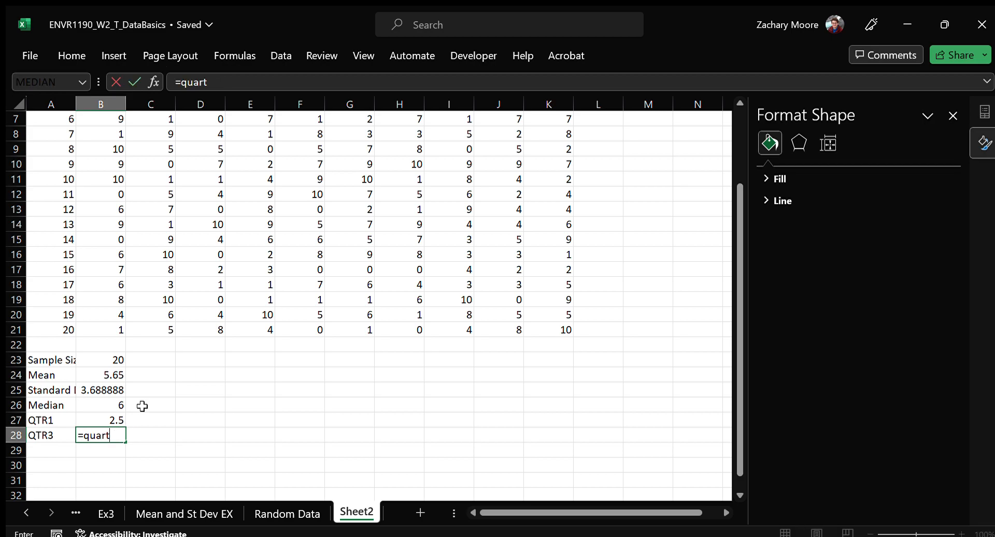
key("Down")
key("Tab")
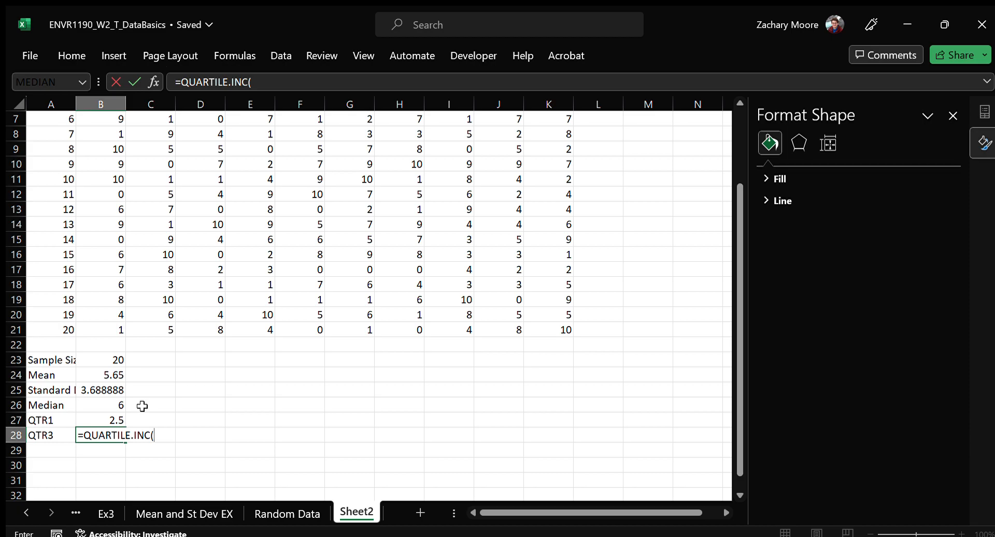
type("b2:b21")
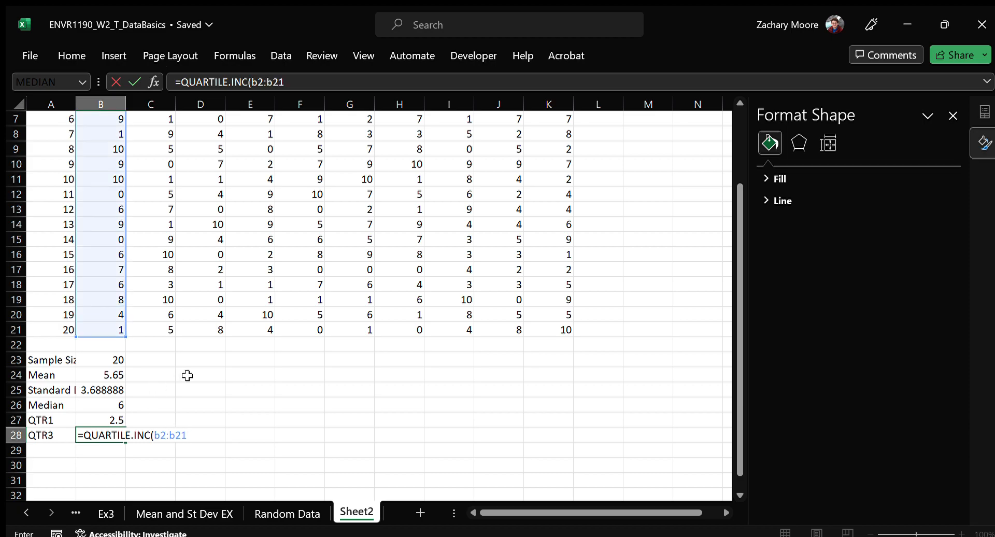
type(",3)")
key("Return")
Fill the summary formulas in B23:B28 across to column K to cover QU2 through QU10
key("Up")
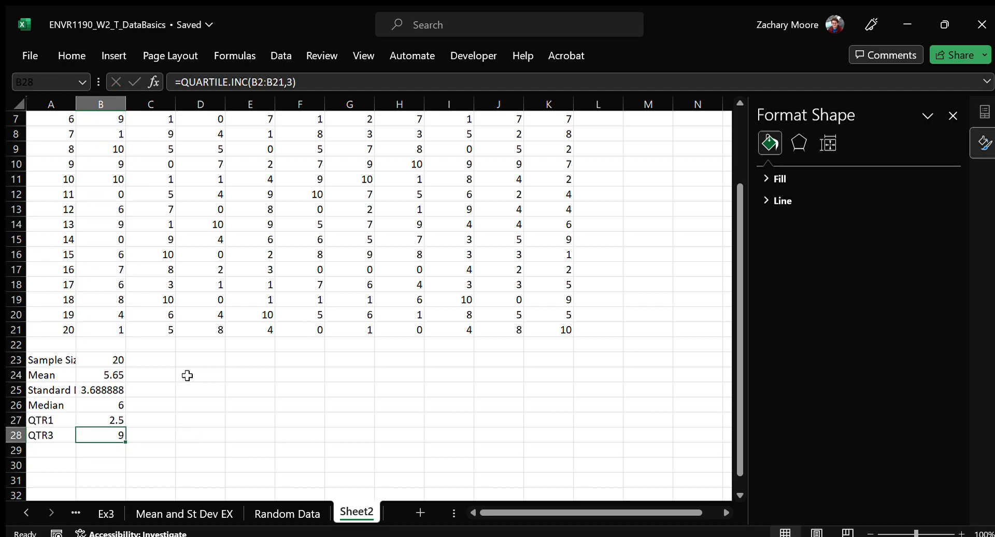
key("shift+Up")
key("shift+Up")
key("shift+Up")
key("shift+Up")
key("shift+Up")
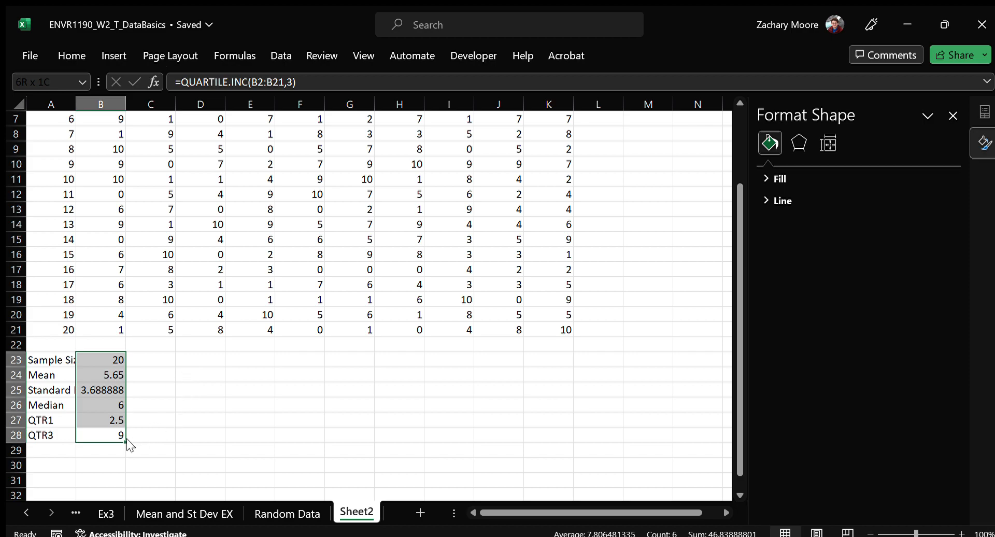
left_click_drag(126, 442, 571, 440)
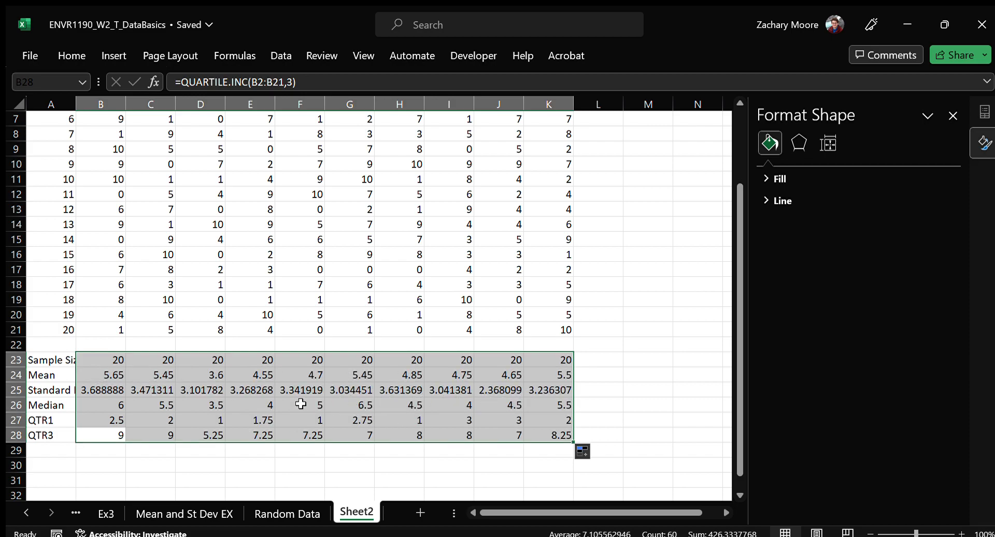
Rename the Sheet2 worksheet as Survey Data
scroll(147, 295, "up", 2)
scroll(148, 293, "up", 1)
scroll(145, 306, "down", 4)
scroll(118, 358, "up", 4)
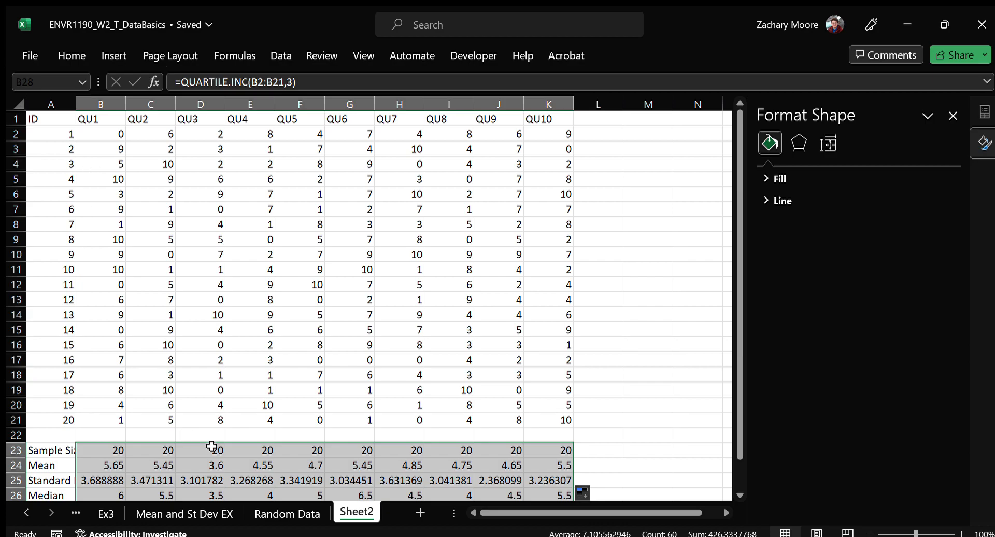
left_click(367, 267)
scroll(290, 420, "down", 2)
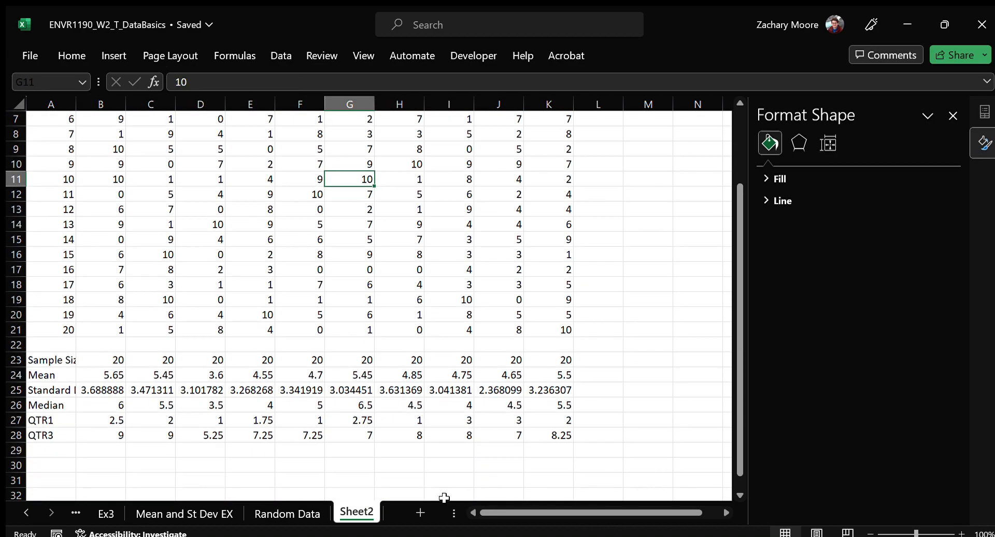
double_click(354, 512)
type("Survey Data")
key("Return")
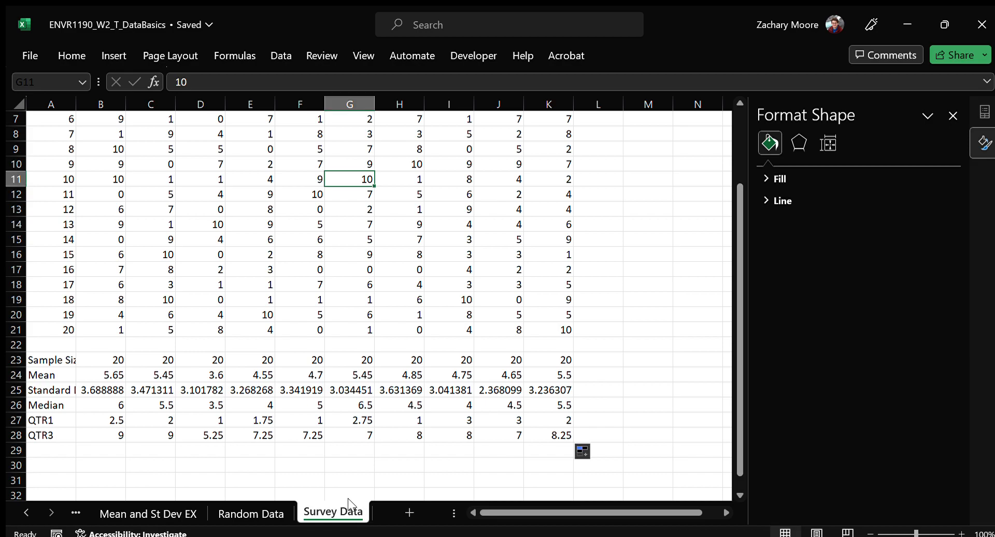
left_click(502, 219)
scroll(393, 340, "up", 2)
scroll(407, 325, "down", 6)
scroll(406, 325, "up", 6)
scroll(411, 326, "down", 4)
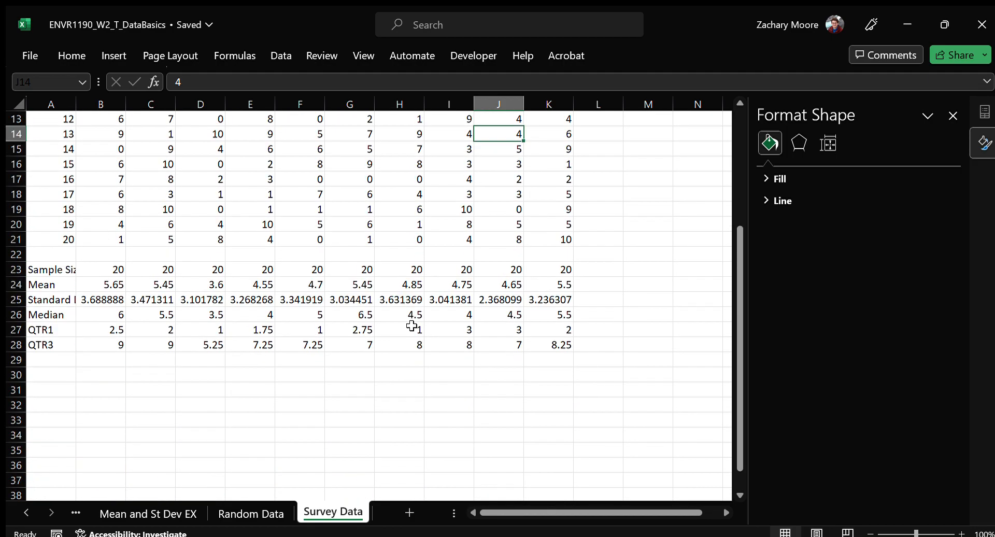
scroll(317, 351, "up", 4)
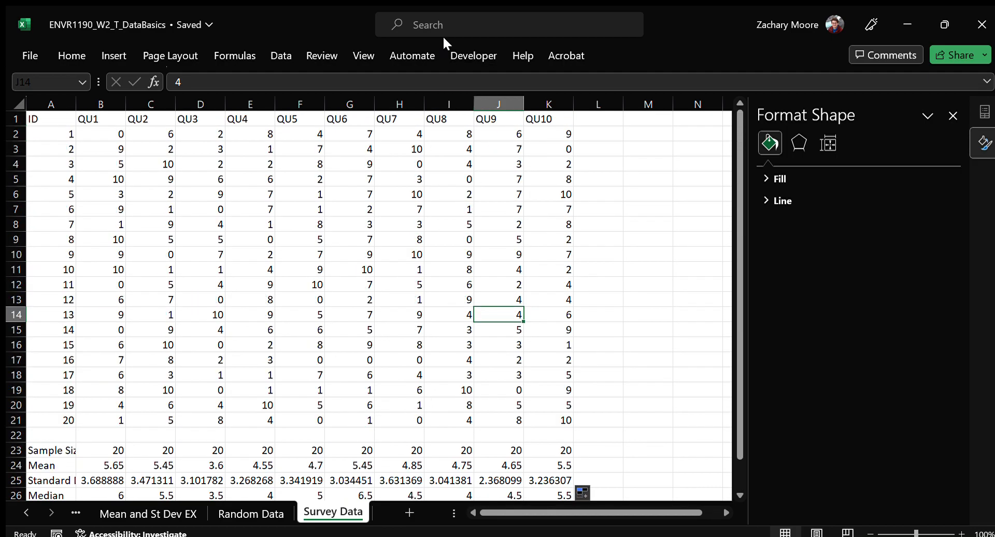
Search the available actions and help for "navigate" and clear the search
left_click(455, 23)
type("navigate")
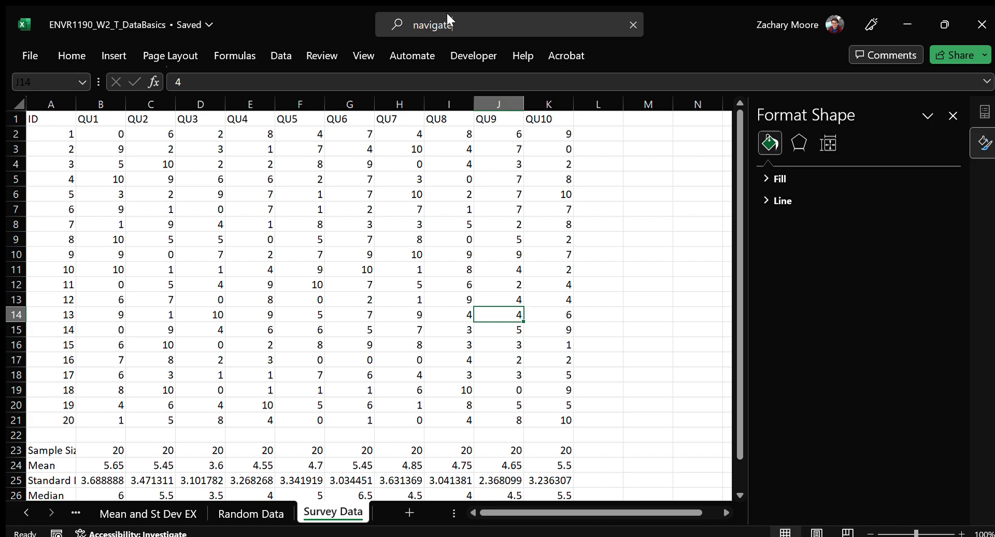
key("Escape")
left_click(484, 28)
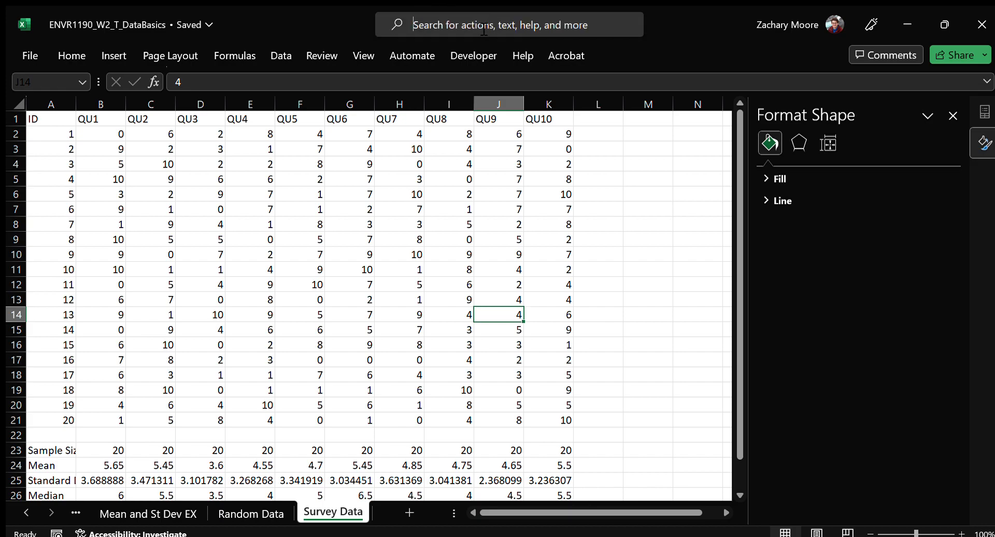
type("navigate")
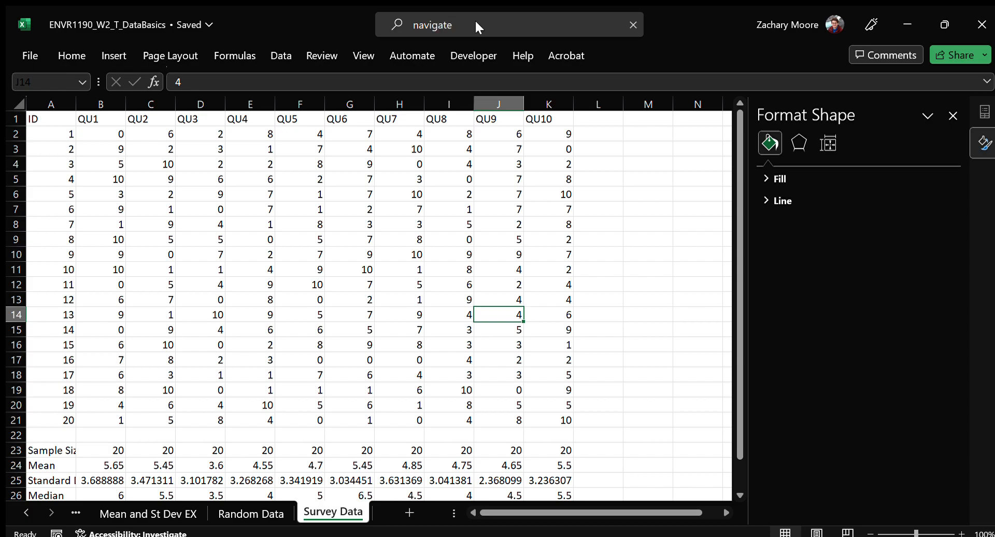
key("ctrl+a")
key("BackSpace")
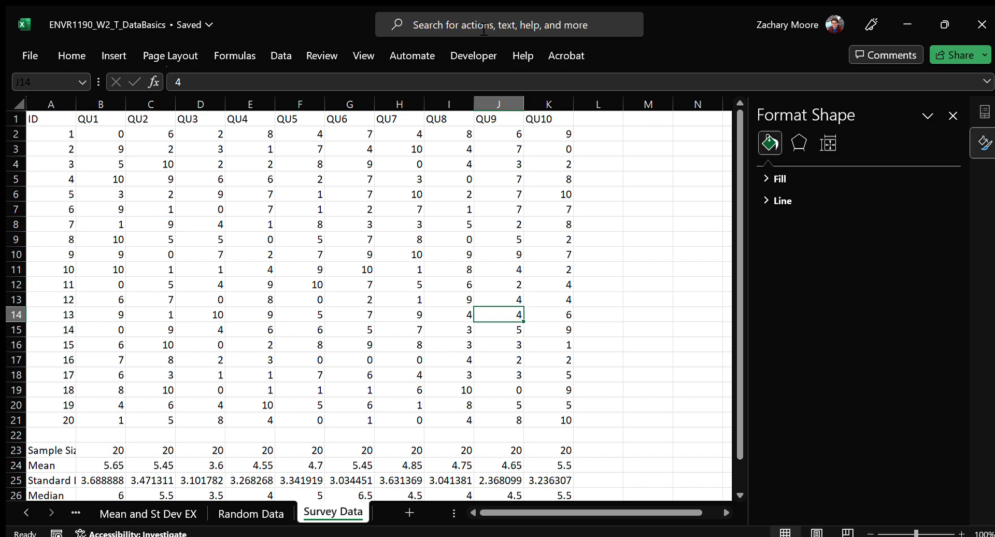
Review the survey values against the summary statistics in A23:K28 and the question headings in row 1
left_click(529, 284)
scroll(547, 305, "down", 4)
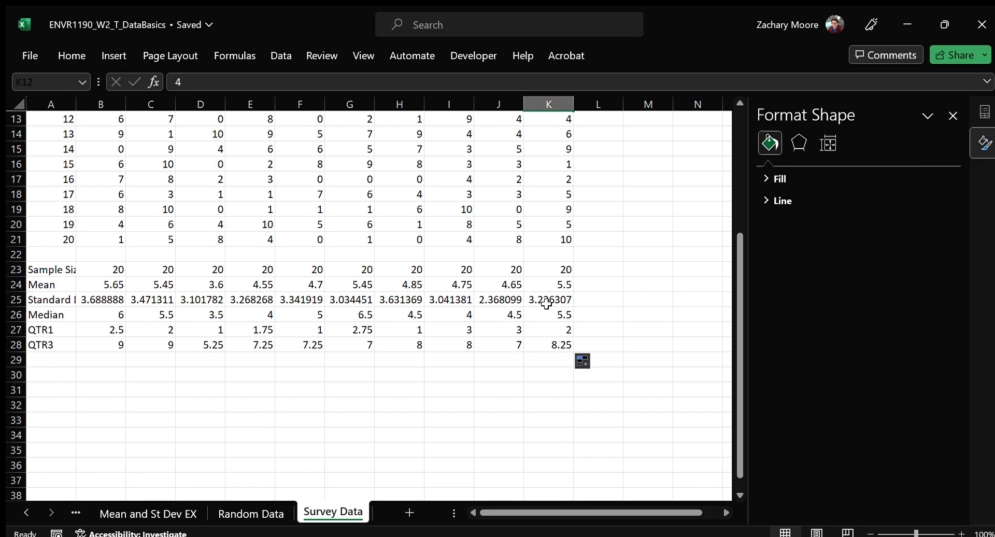
left_click(418, 342)
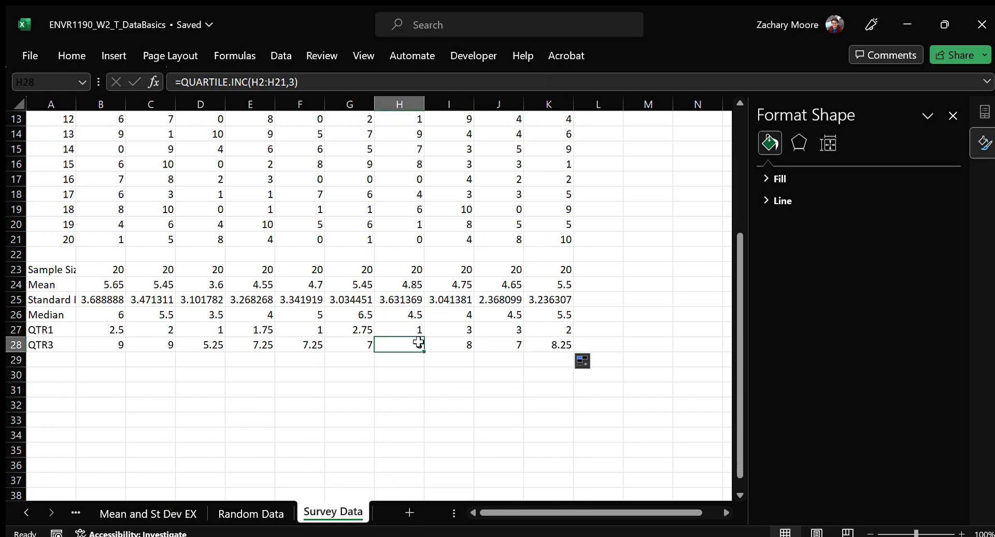
scroll(328, 343, "up", 4)
left_click(438, 236)
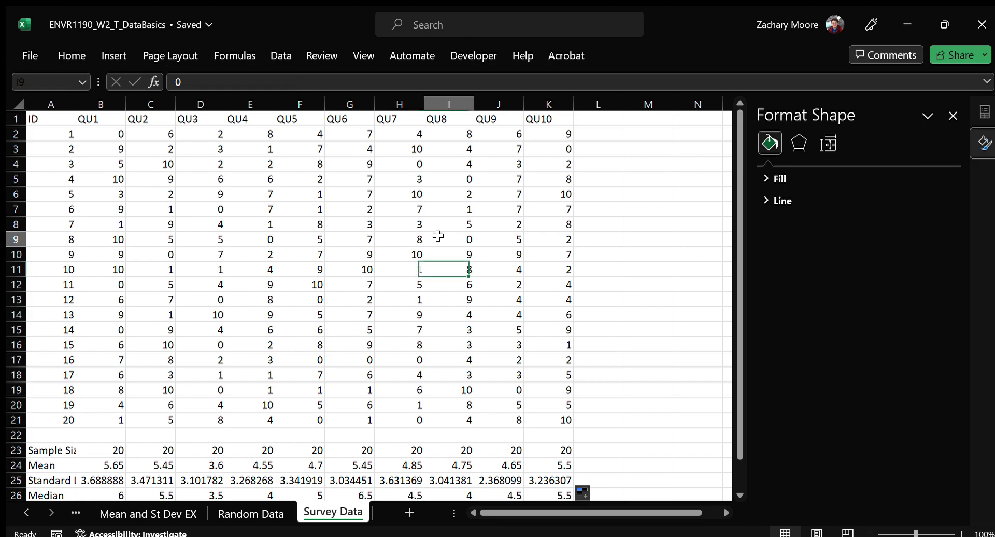
scroll(328, 361, "down", 2)
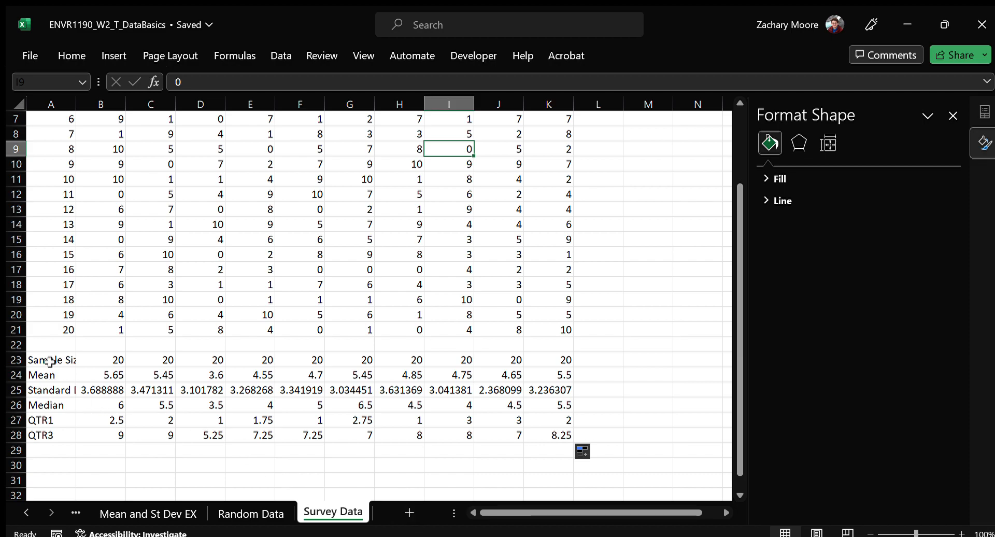
left_click_drag(49, 362, 555, 435)
scroll(266, 360, "up", 2)
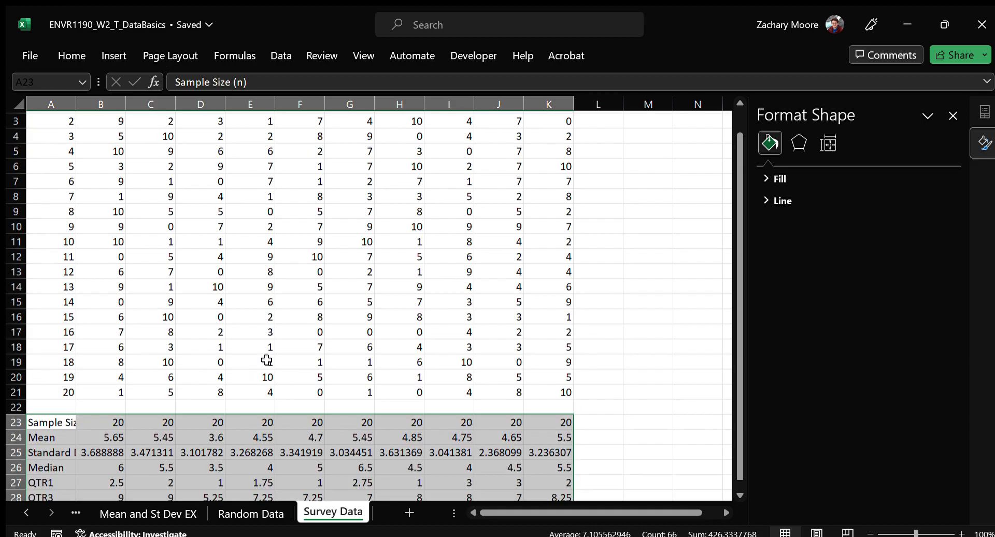
scroll(266, 360, "up", 1)
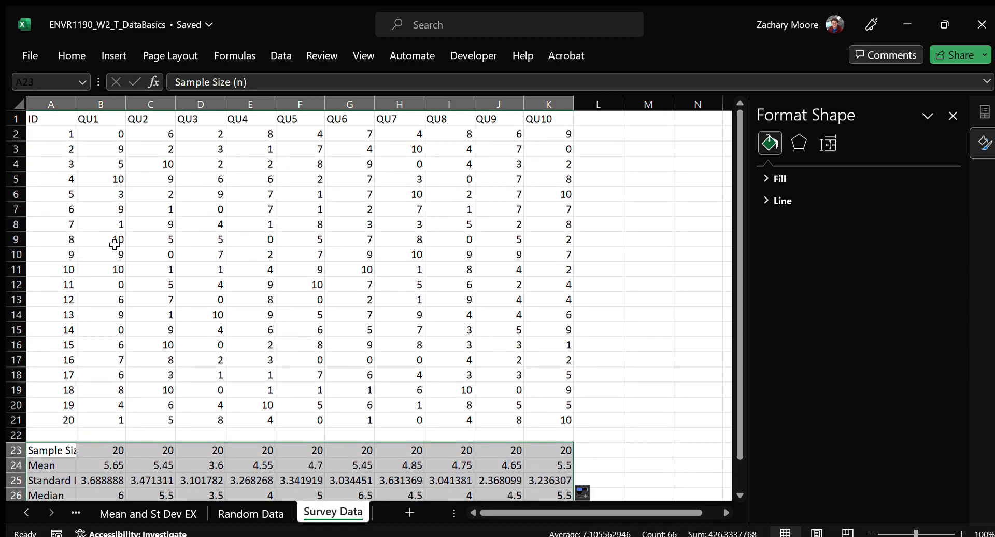
left_click(104, 119)
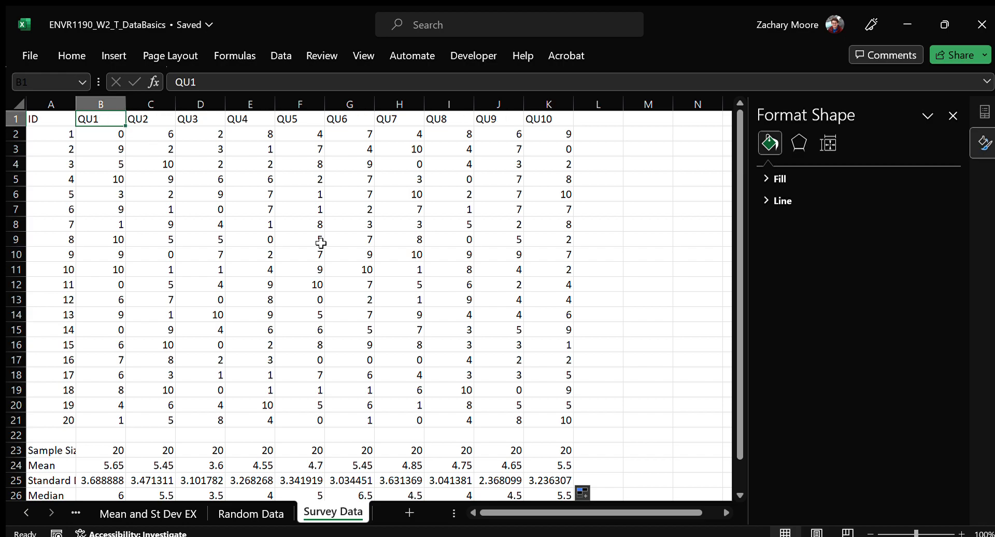
Copy the labels and summary statistics in A23:K28 and paste them at B2 on a new worksheet
scroll(321, 243, "down", 2)
left_click_drag(64, 360, 553, 437)
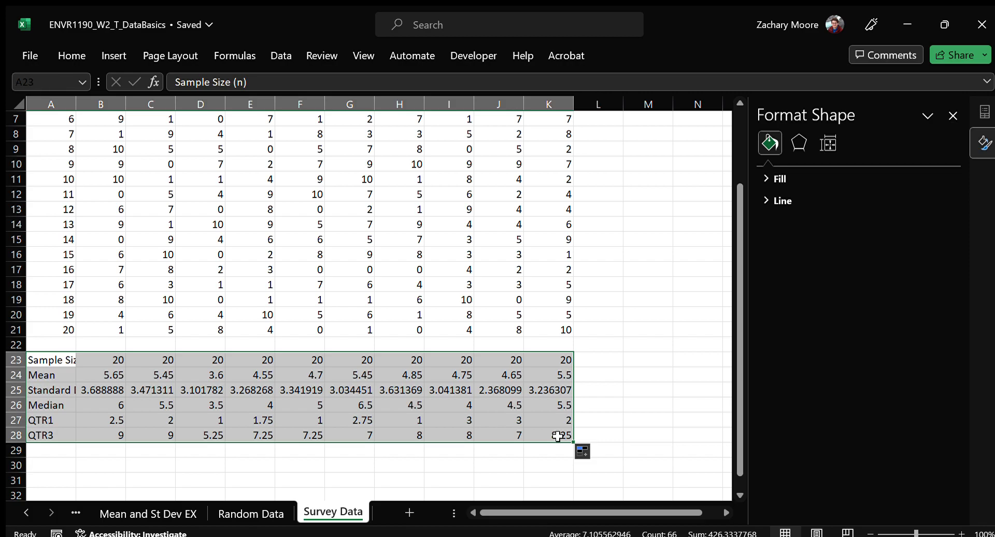
key("ctrl+c")
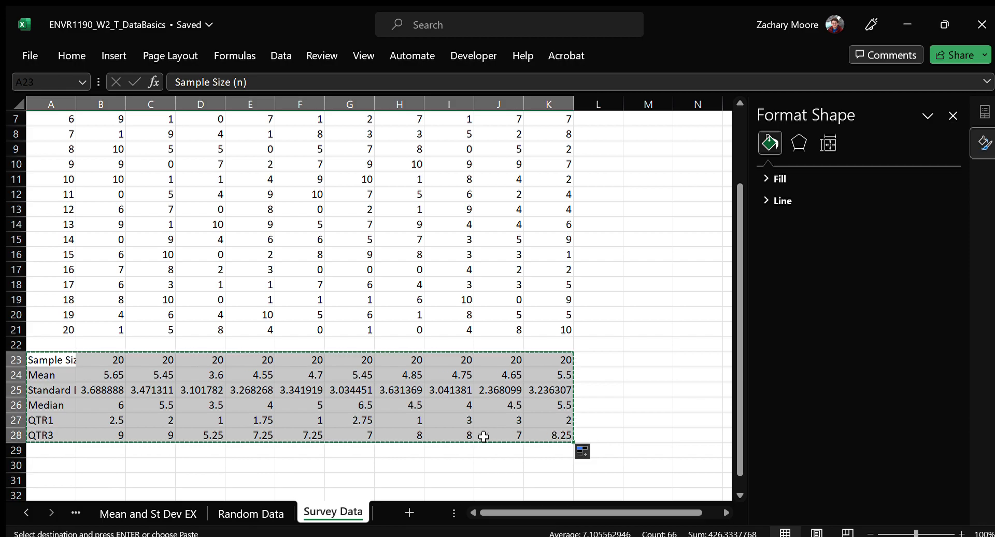
left_click(422, 516)
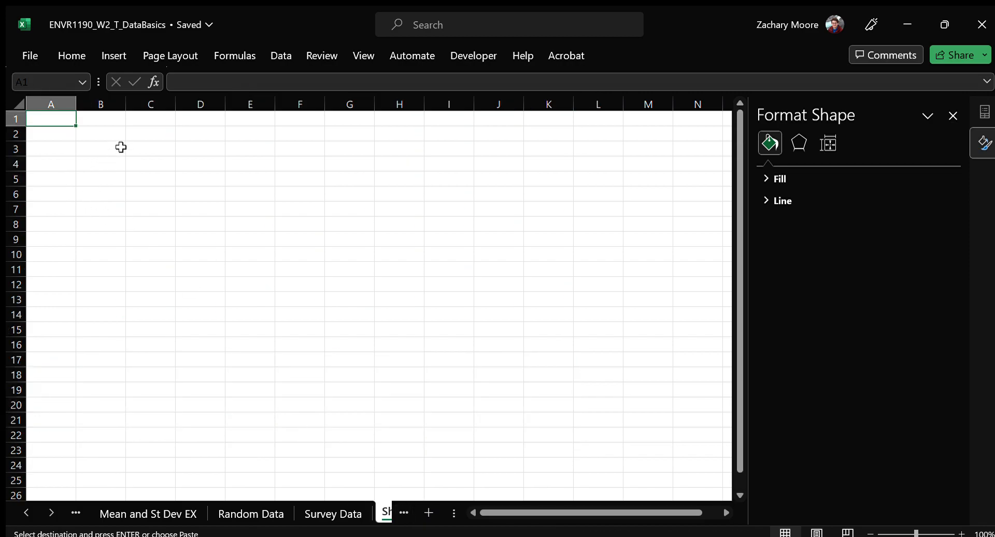
left_click(102, 131)
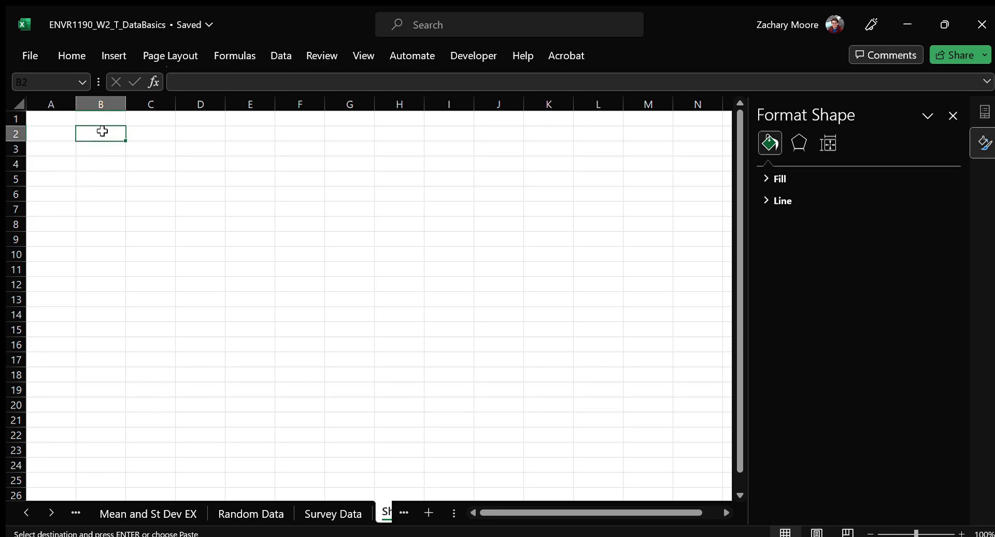
key("ctrl+v")
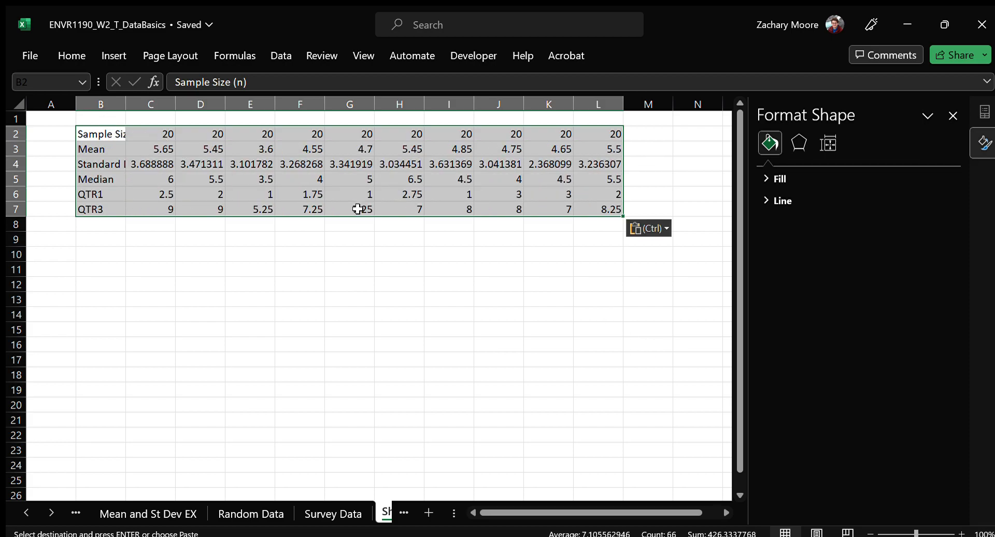
left_click(95, 254)
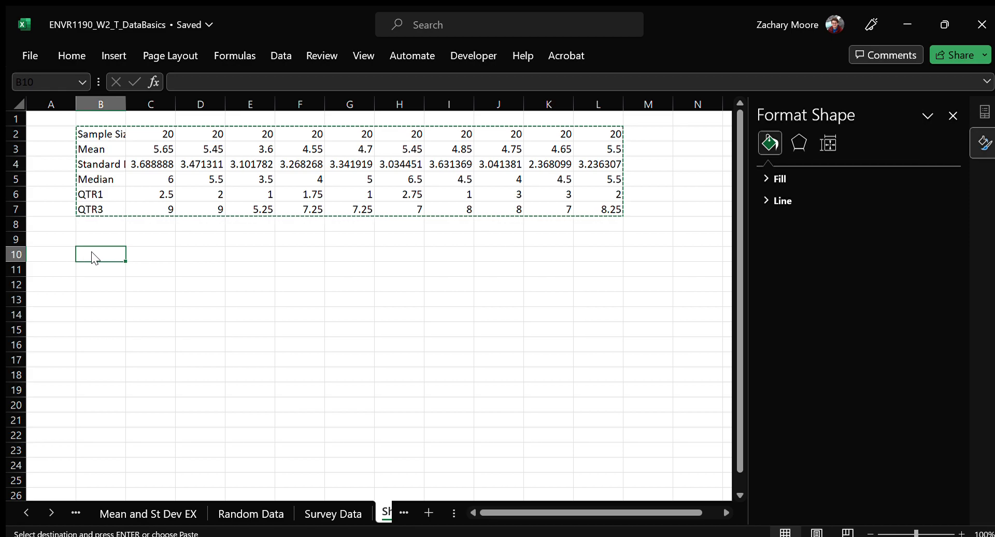
Paste the copied statistics transposed at B10 and widen column B to fit the "Sample Size (n)" label
left_click(198, 176)
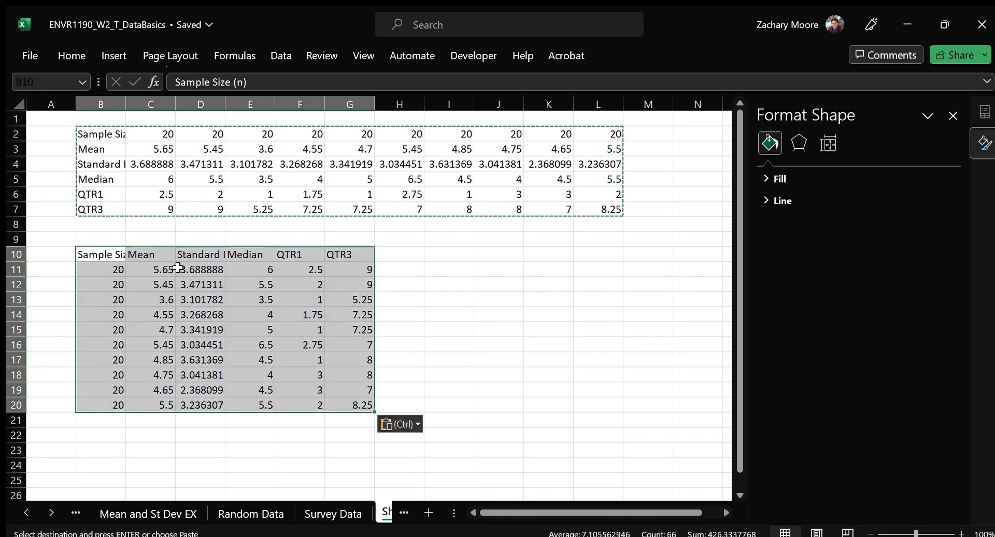
left_click_drag(126, 105, 181, 101)
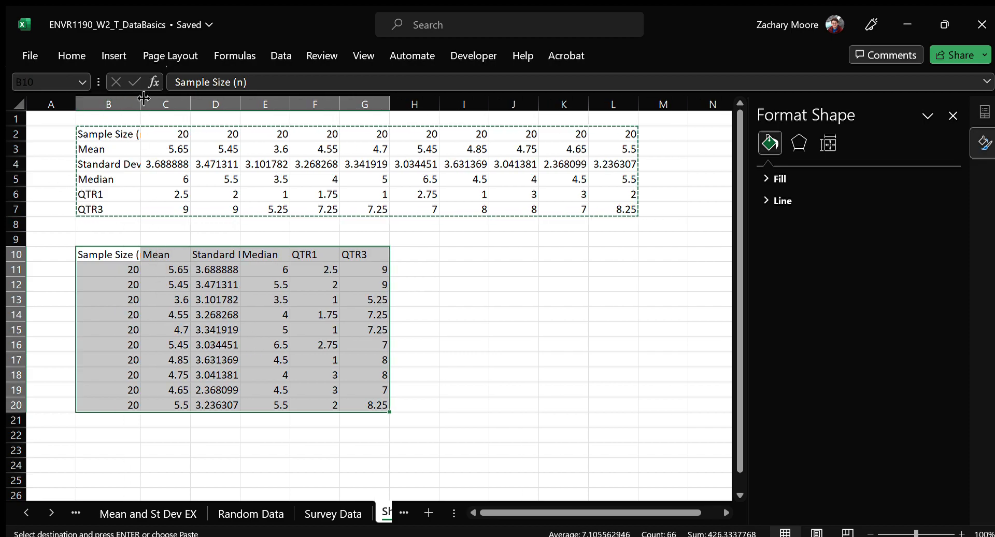
left_click_drag(181, 102, 156, 102)
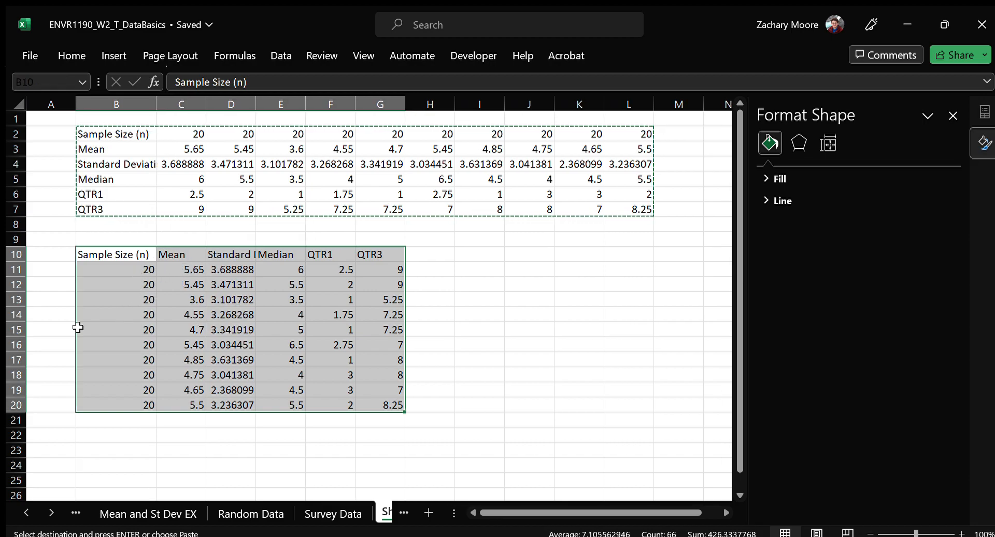
left_click(104, 272)
Copy the question headings QU1 to QU10 from B1:K1 of Survey Data and paste them transposed at A11 on Sheet3
left_click(333, 513)
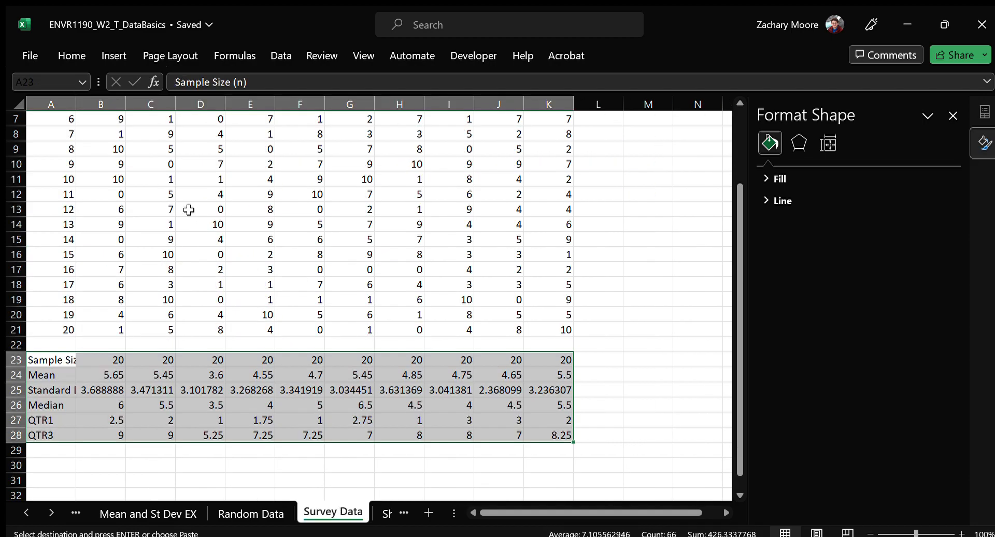
scroll(190, 258, "up", 1)
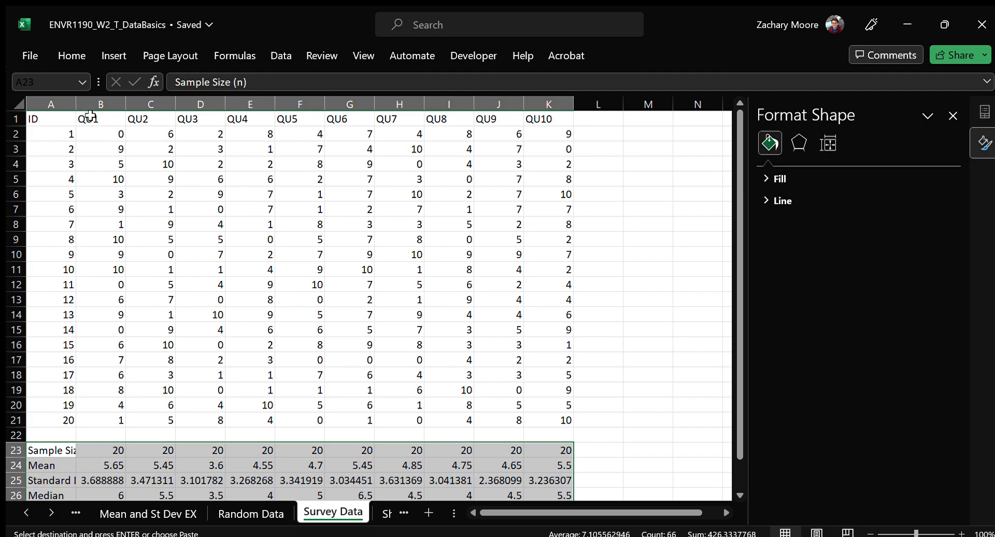
left_click_drag(98, 117, 544, 110)
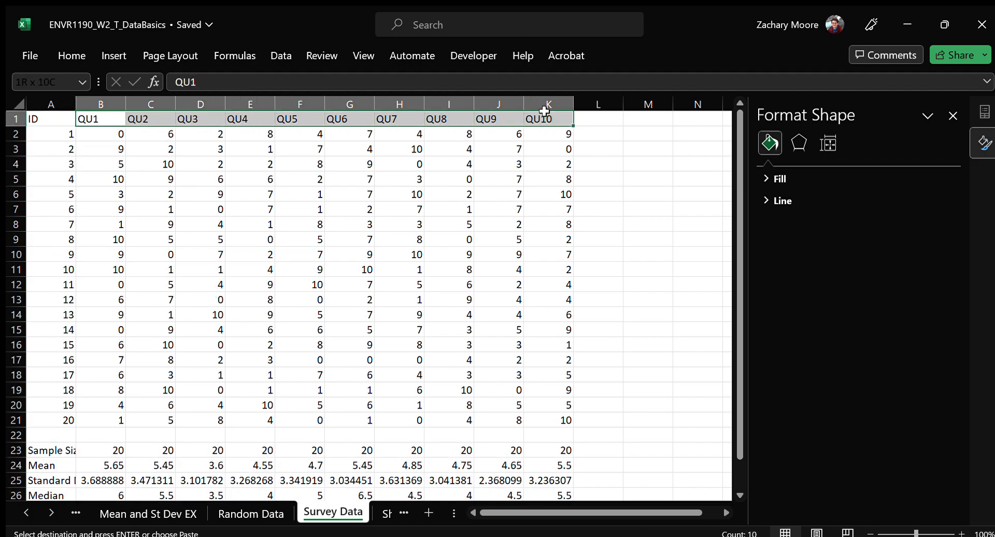
key("ctrl+c")
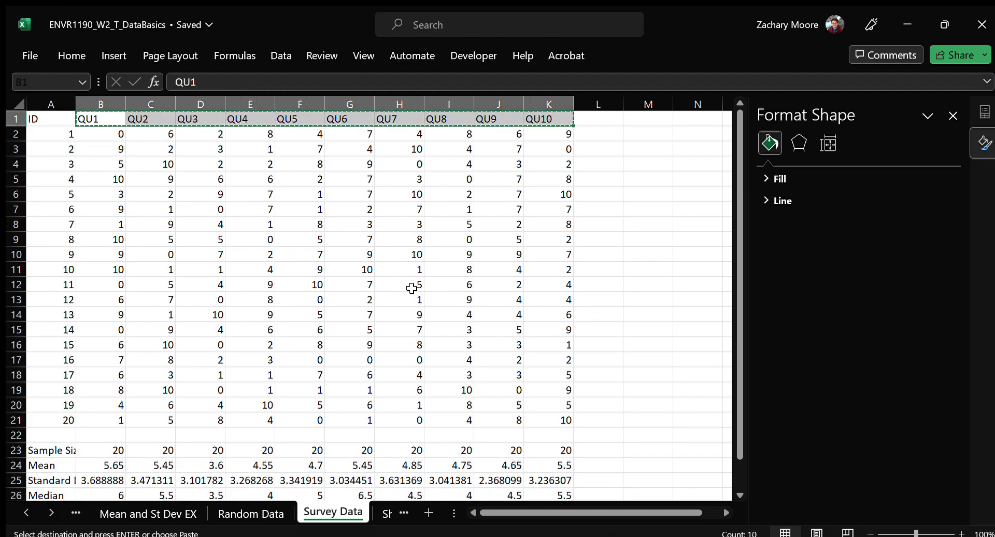
left_click(385, 512)
left_click(64, 268)
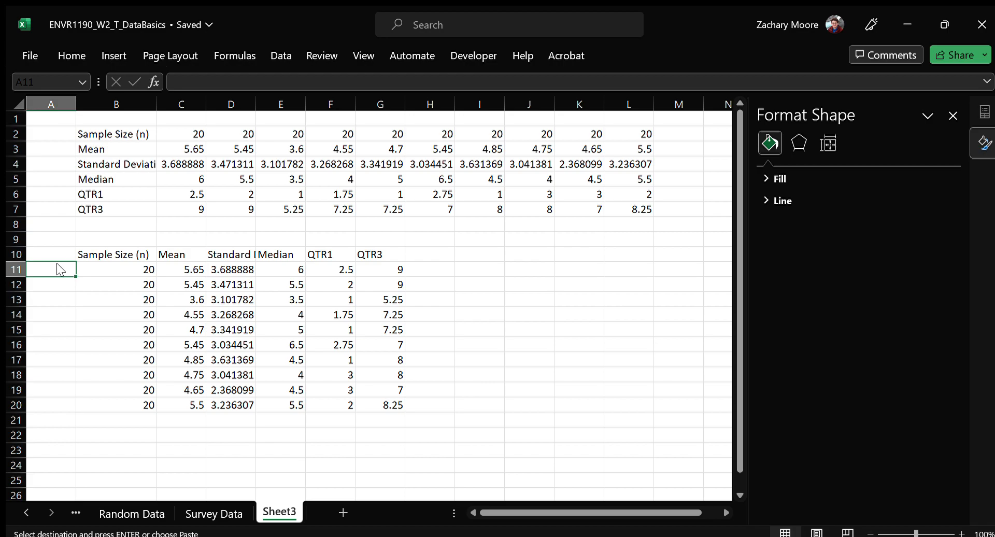
key("ctrl+v")
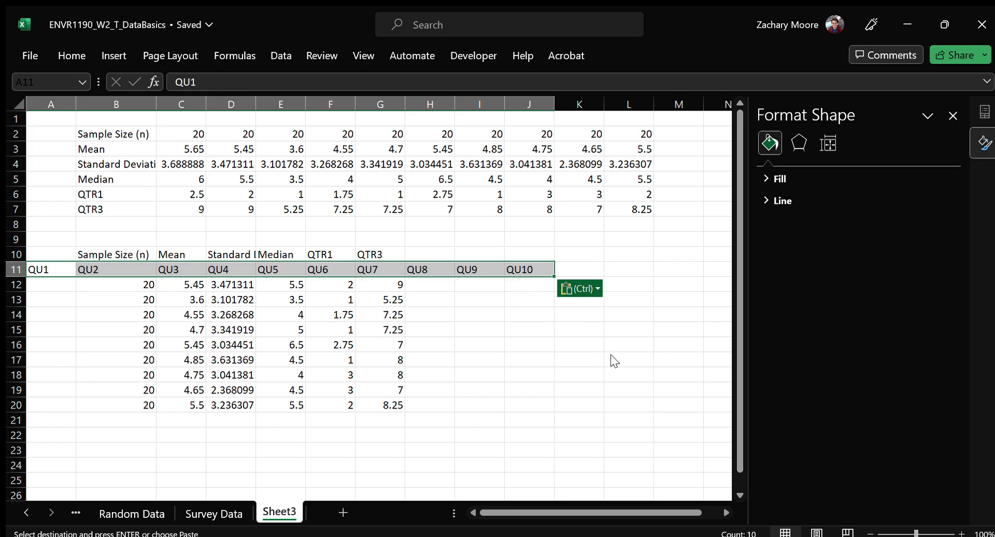
key("ctrl")
key("t")
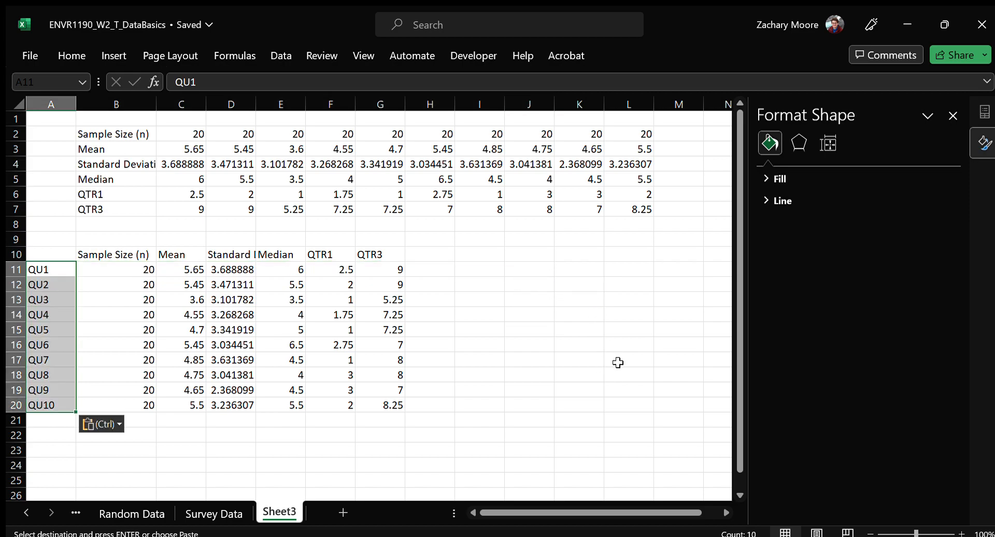
Enter the heading Question in A10 above the question labels
left_click(61, 257)
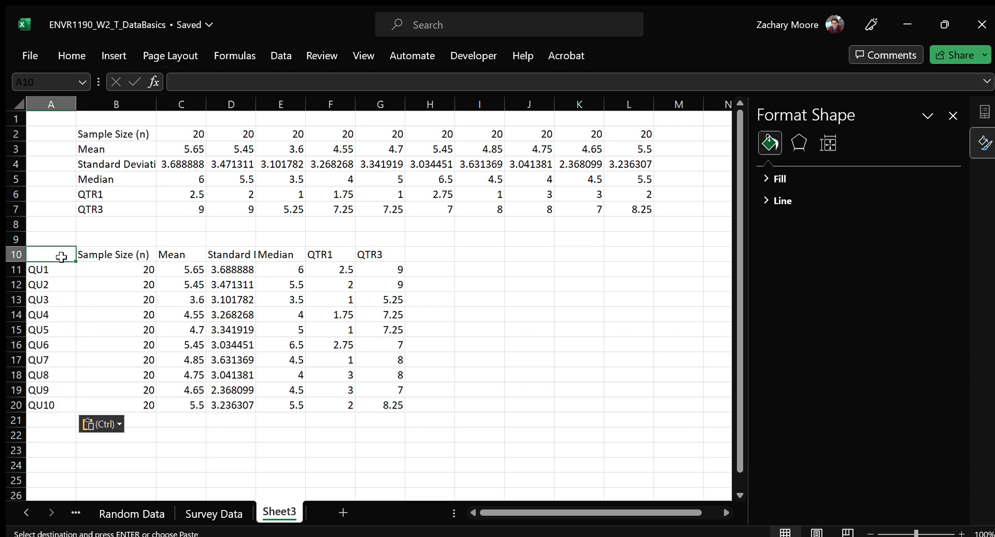
type("Question")
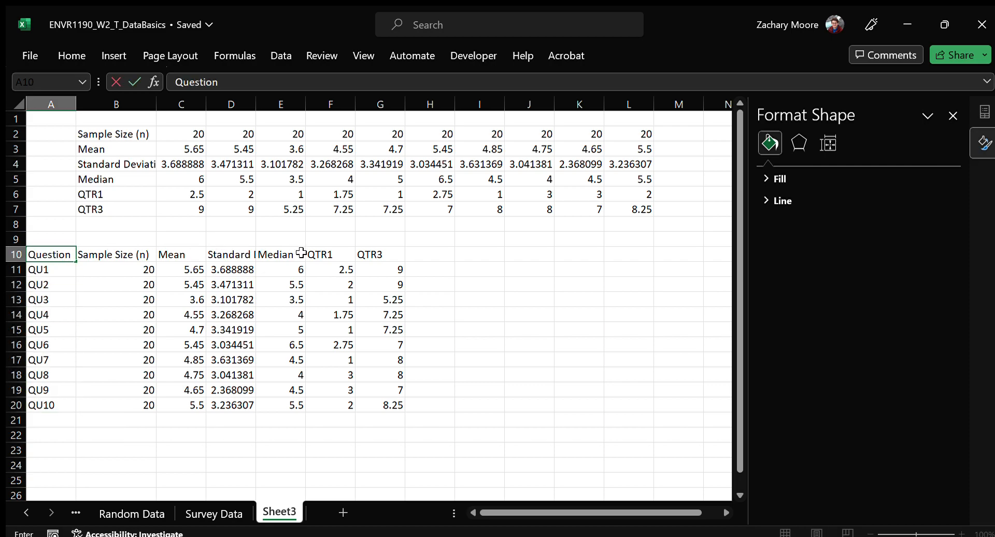
left_click(386, 254)
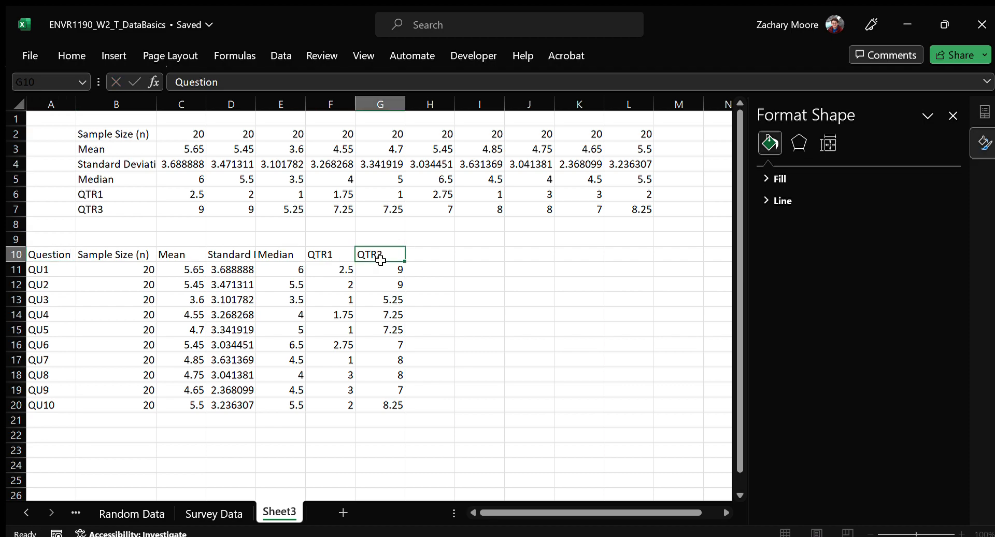
left_click_drag(68, 255, 395, 404)
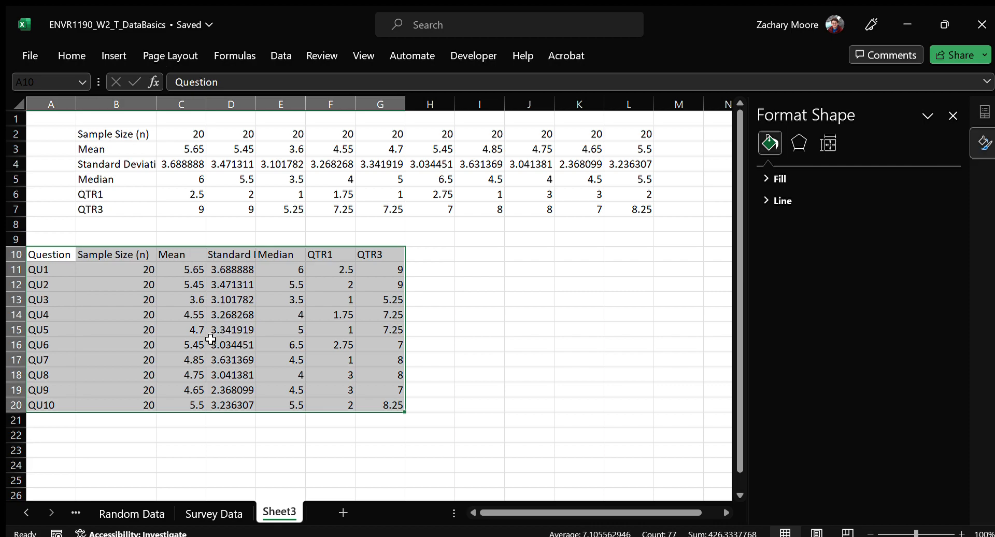
left_click_drag(232, 271, 231, 384)
left_click(193, 324)
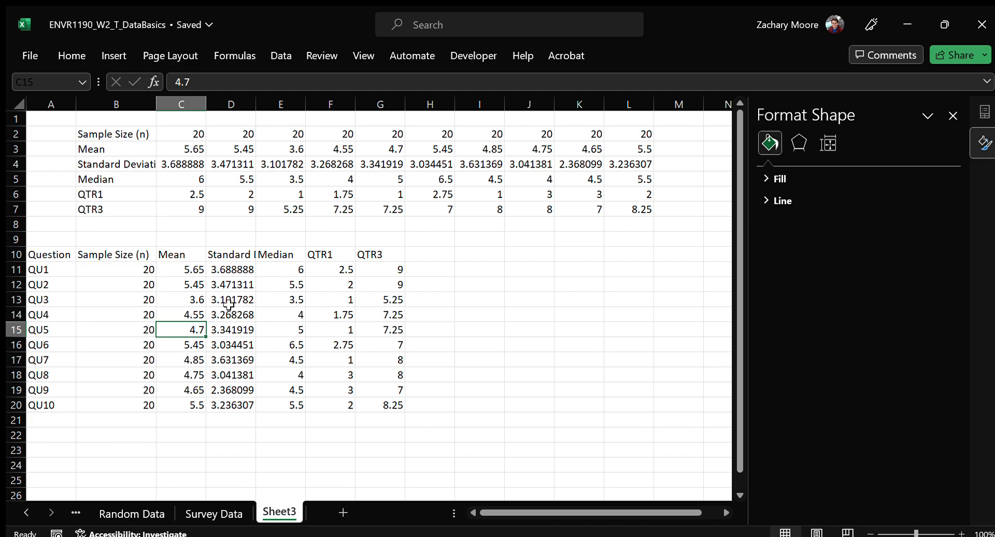
left_click(165, 289)
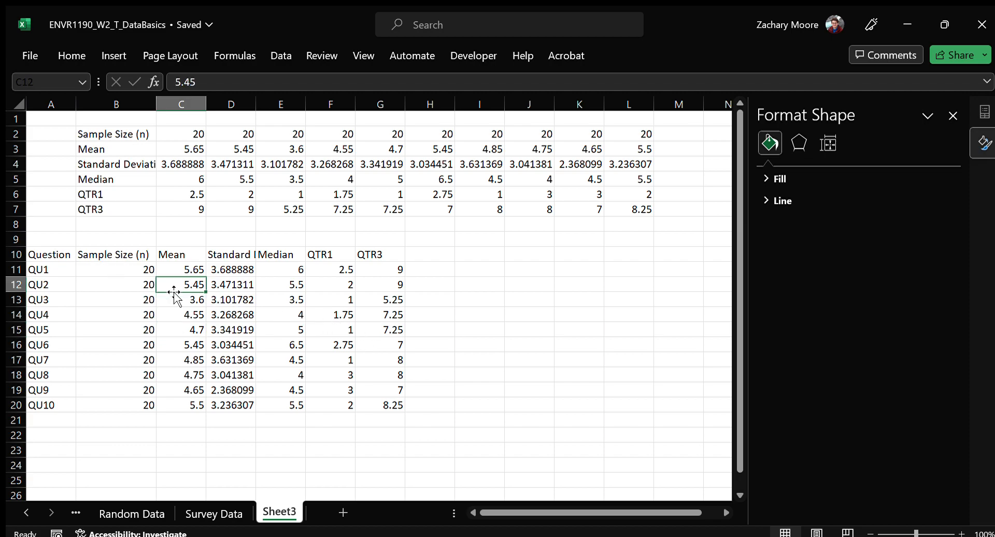
Rename the Sheet3 worksheet as Summary 1
double_click(286, 512)
type("Sum")
key("BackSpace")
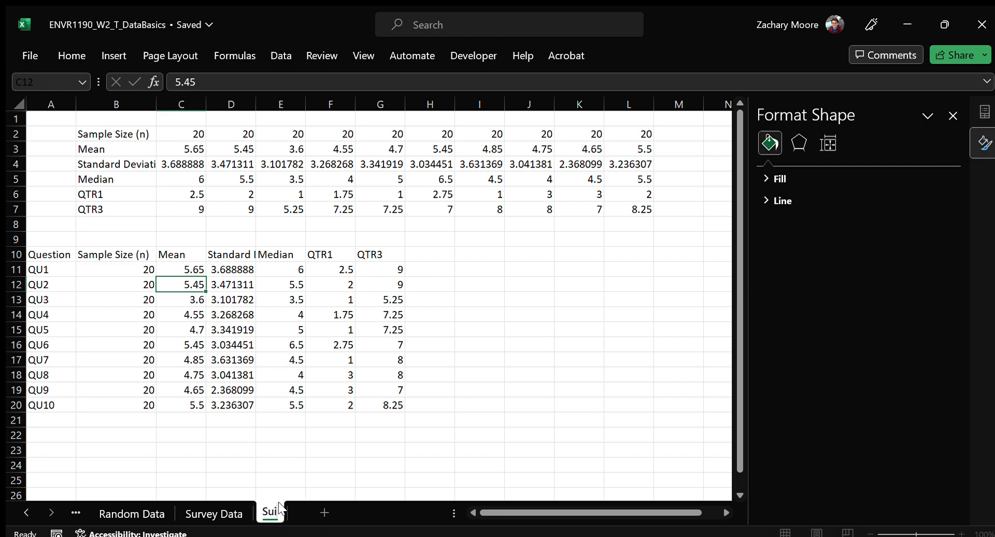
type("ummary 1")
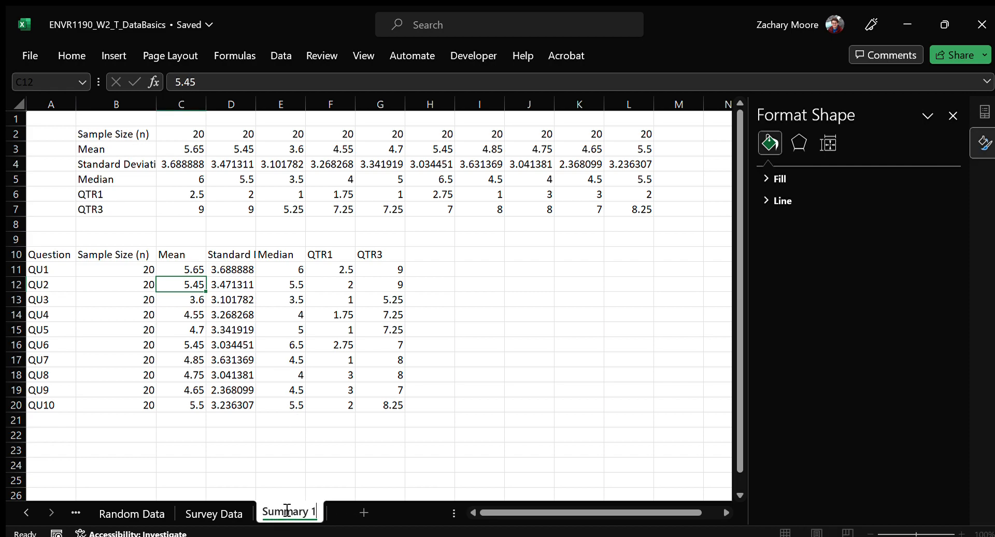
key("Return")
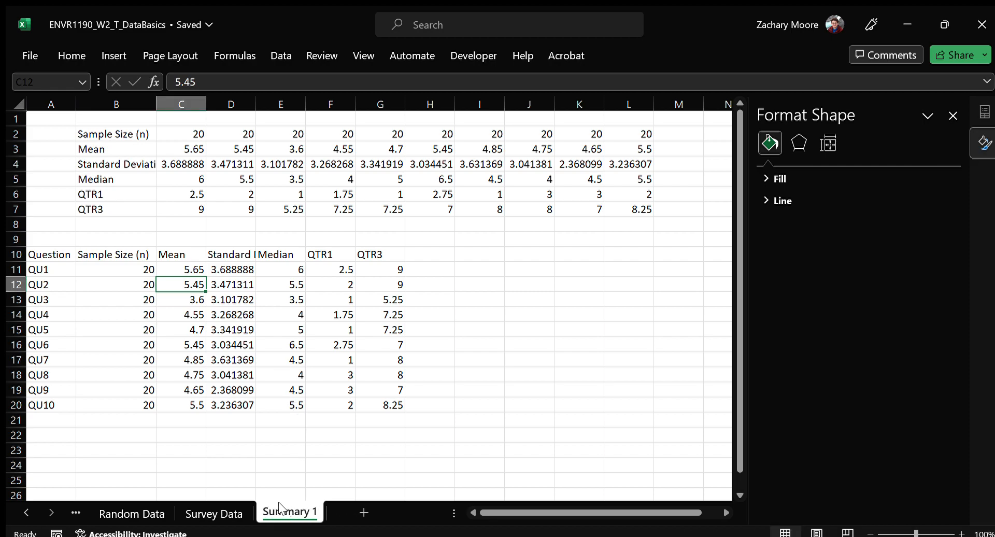
Examine how the Survey Data table in A1:K21 is laid out, with respondents in rows and questions QU1 to QU10 in columns
left_click(224, 511)
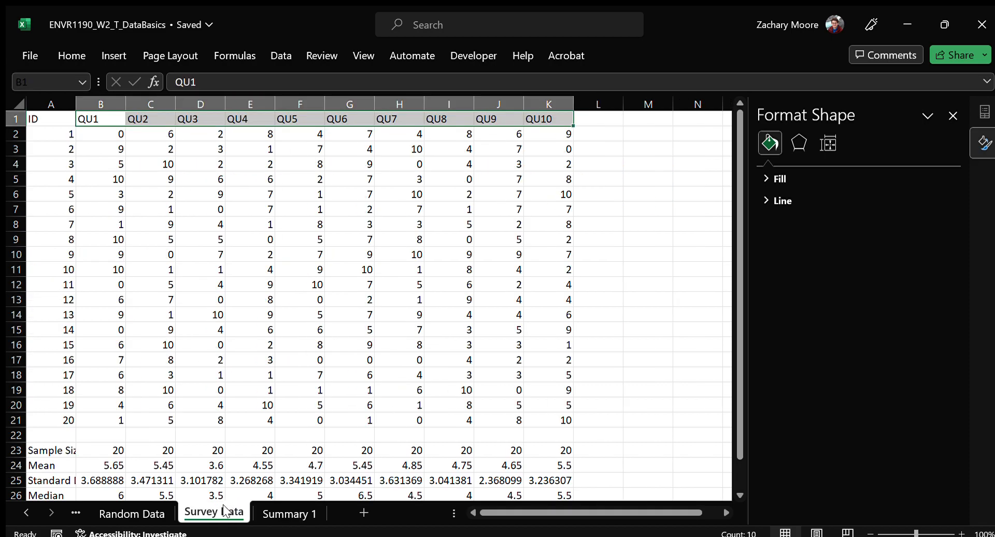
left_click_drag(247, 519, 240, 513)
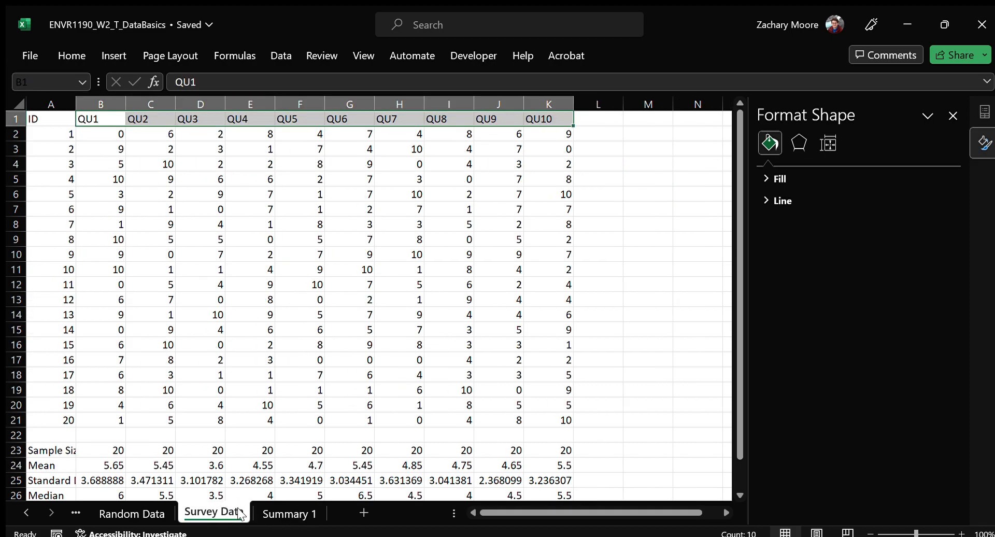
left_click(257, 337)
left_click(245, 204)
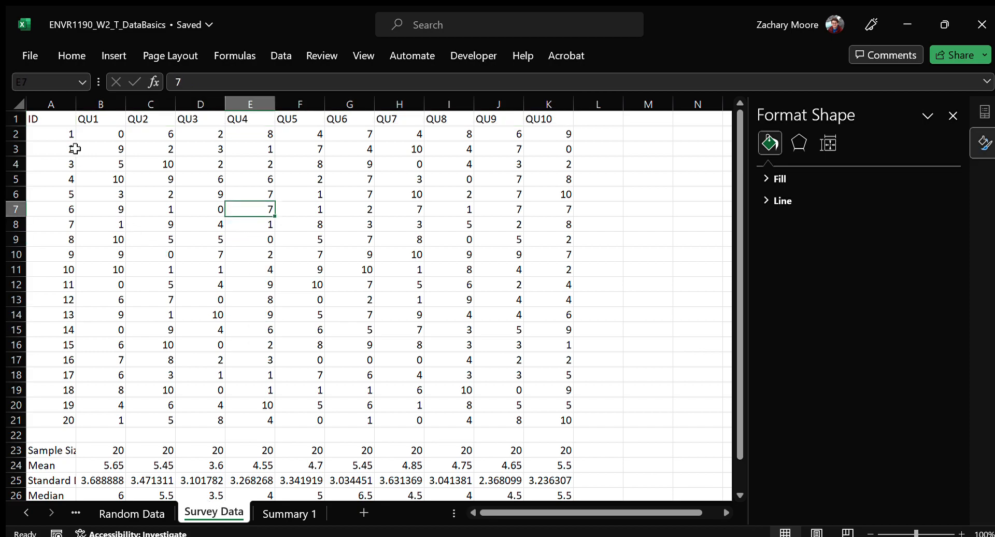
left_click_drag(58, 119, 548, 120)
left_click_drag(552, 215, 569, 422)
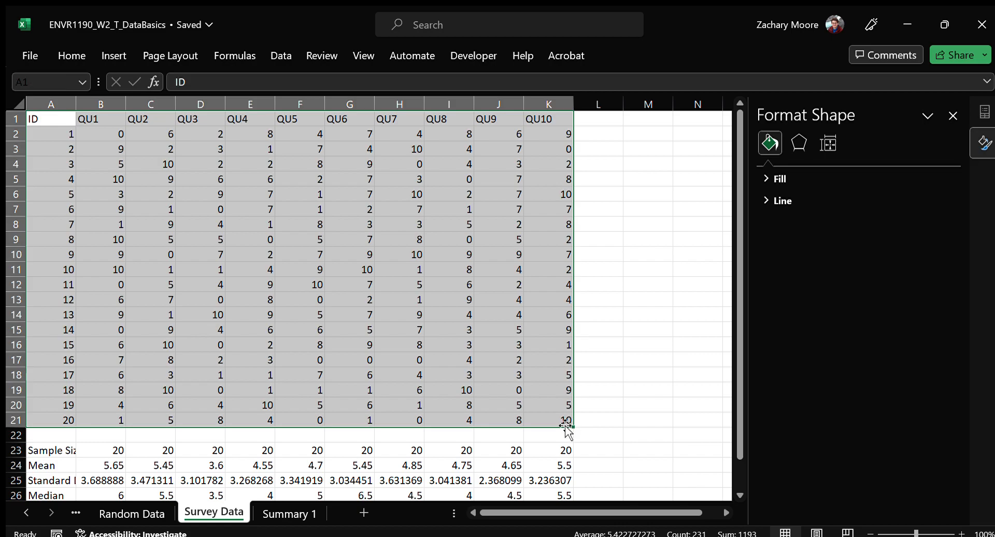
left_click(52, 135)
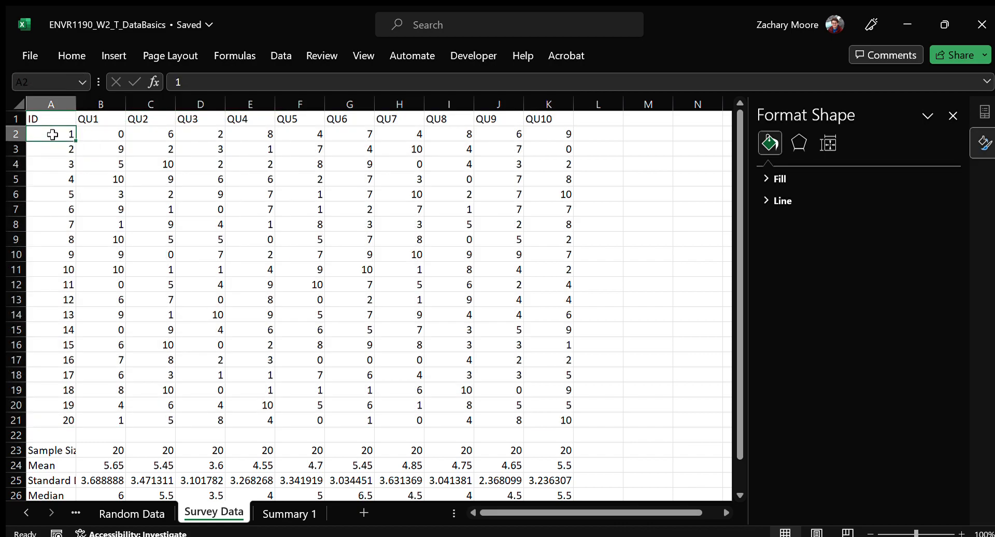
left_click(23, 137)
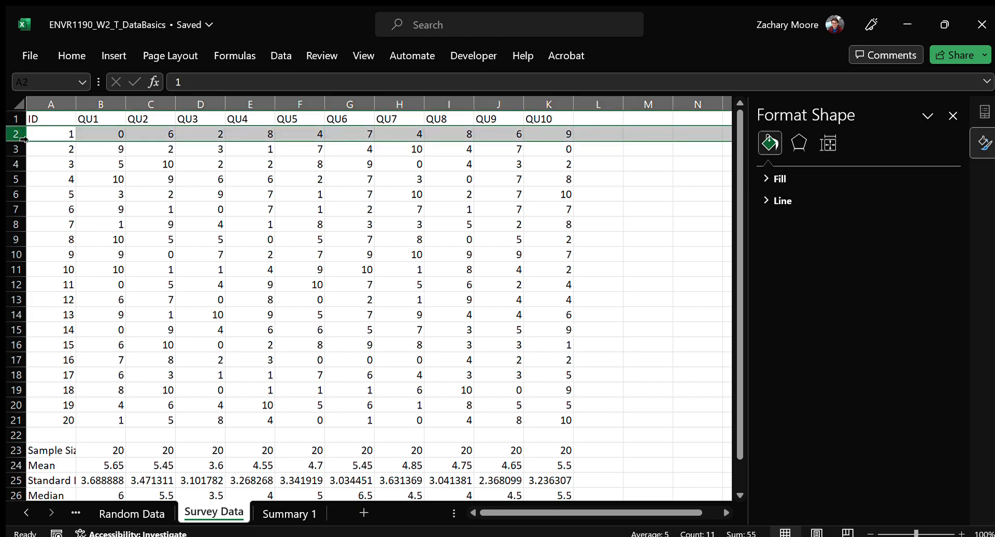
left_click(113, 107)
left_click_drag(113, 110, 547, 109)
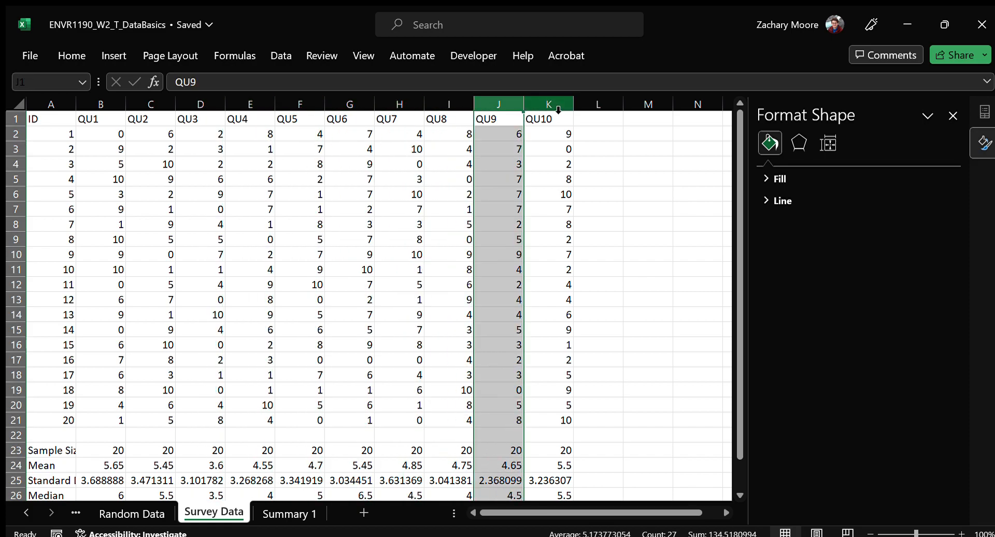
left_click(498, 262)
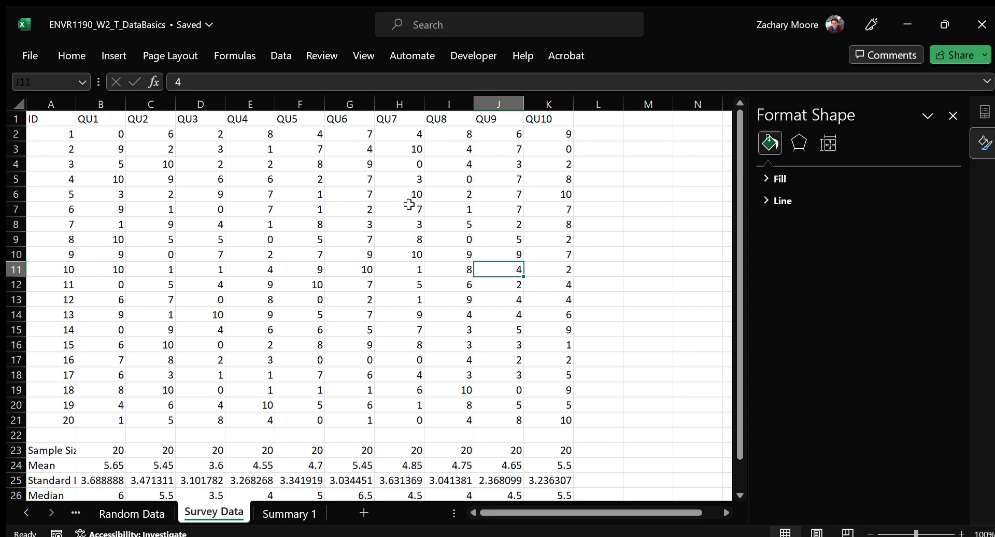
left_click(337, 193)
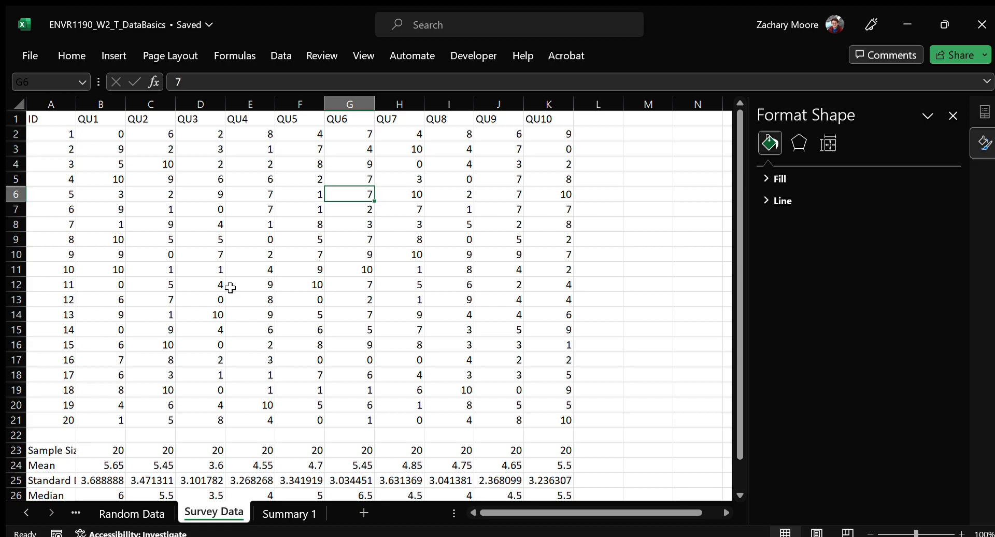
key("alt")
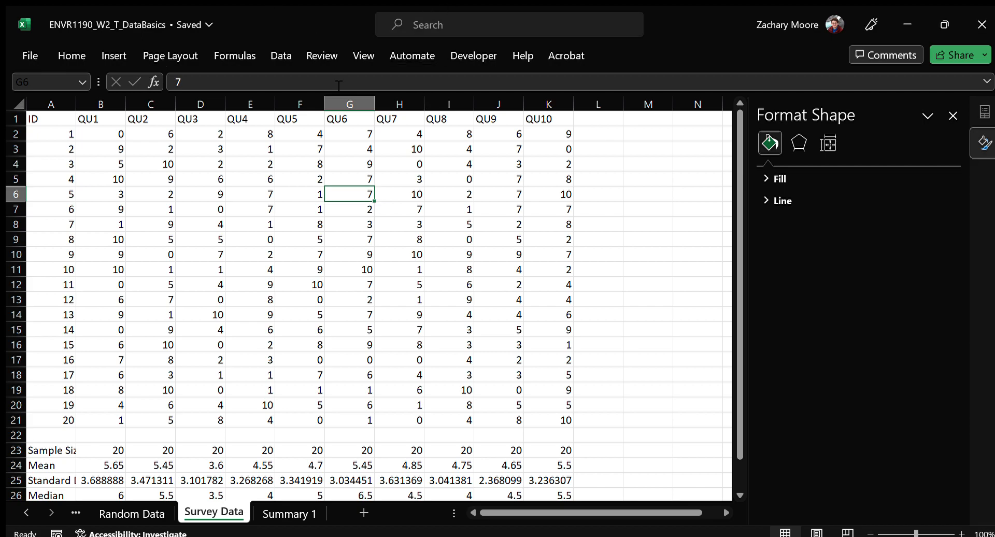
Create a PivotTable with multiple consolidation ranges from A1:K21 of Survey Data on a new worksheet
key("alt")
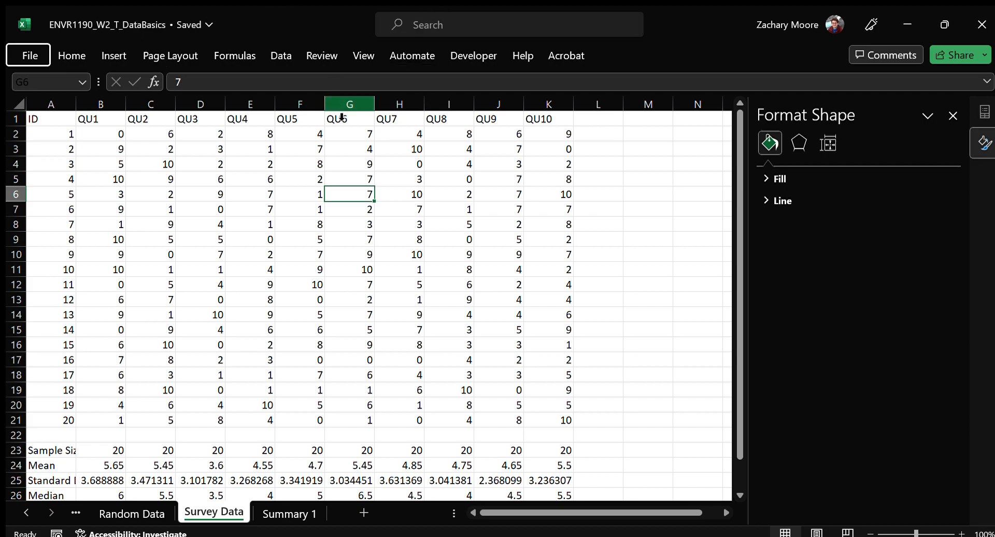
key("alt+Tab")
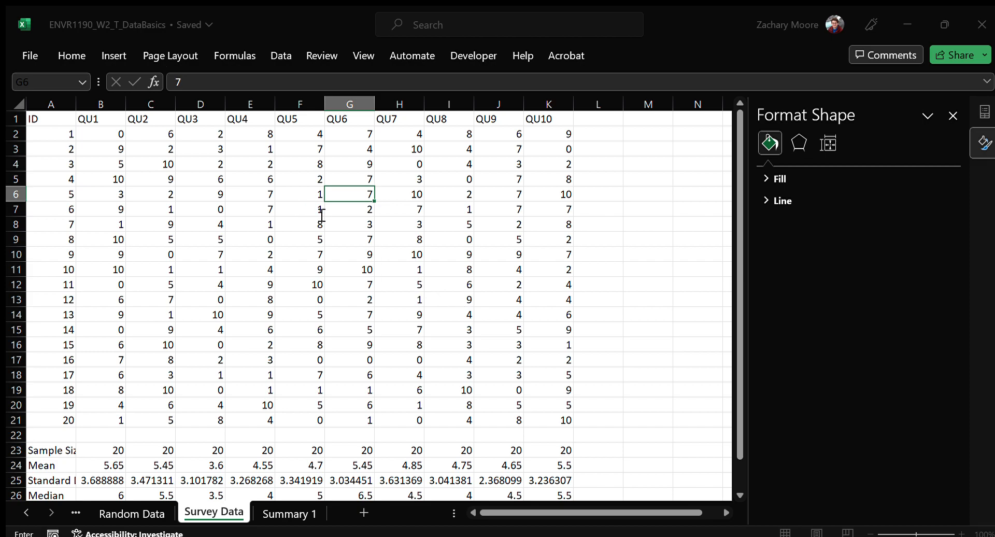
left_click(161, 170)
key("ctrl+a")
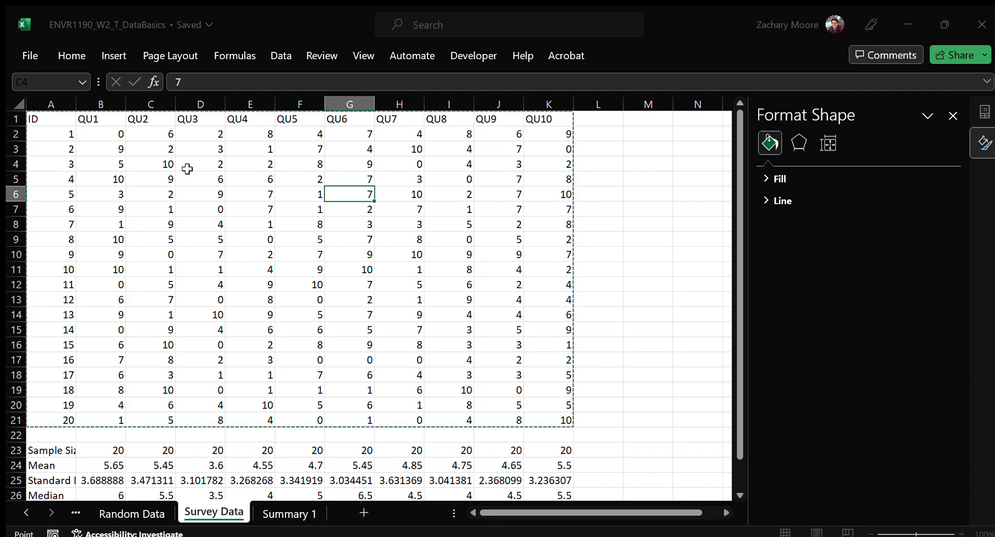
left_click_drag(57, 119, 550, 410)
left_click(529, 370)
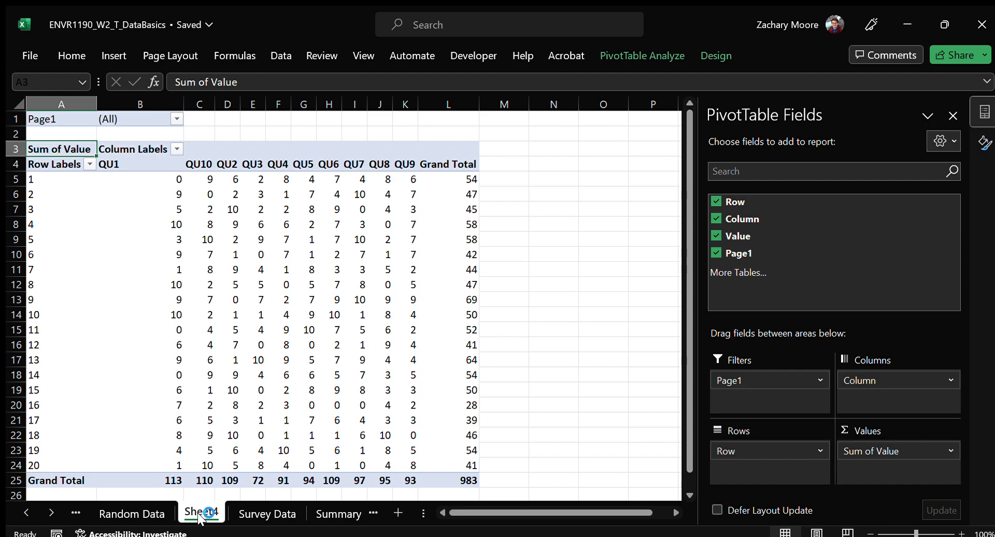
Move the Sheet4 worksheet after Summary 1 and rename it Pivot survey data
left_click_drag(201, 508, 367, 512)
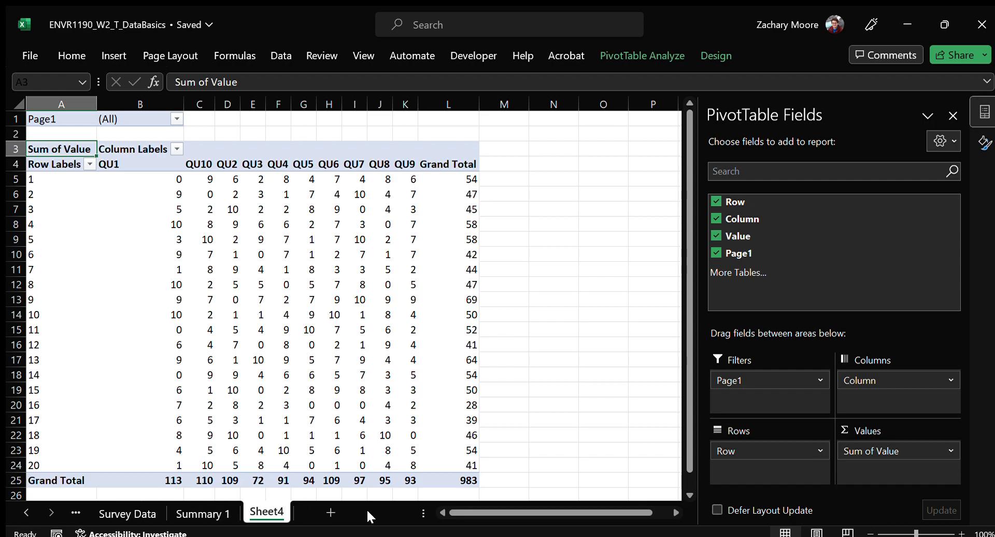
double_click(274, 513)
type("Pivot")
key("Return")
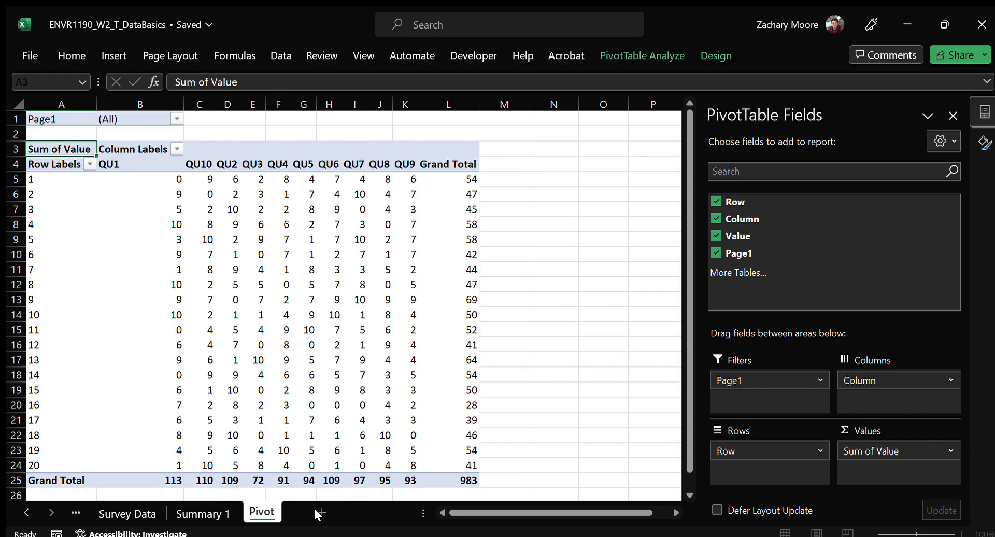
type("survey")
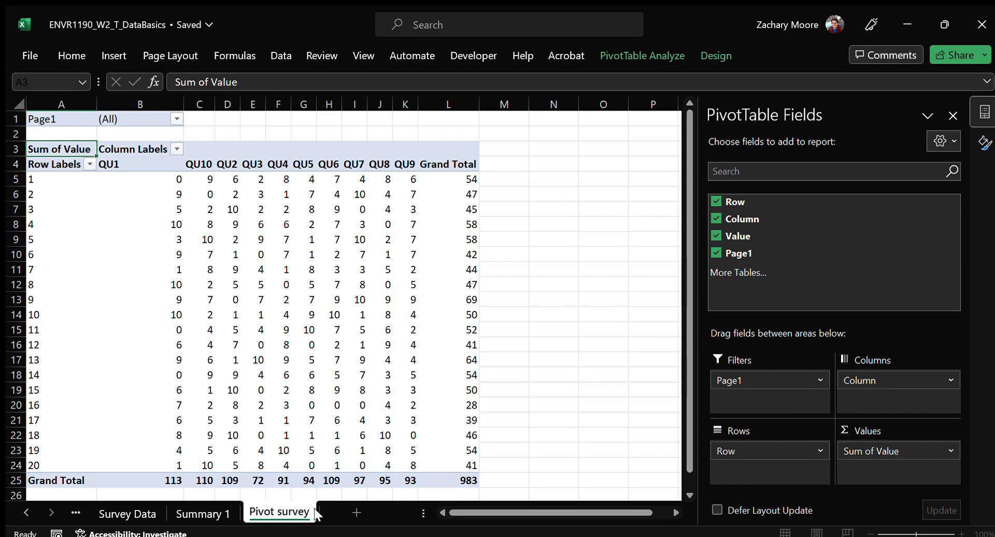
type(" data")
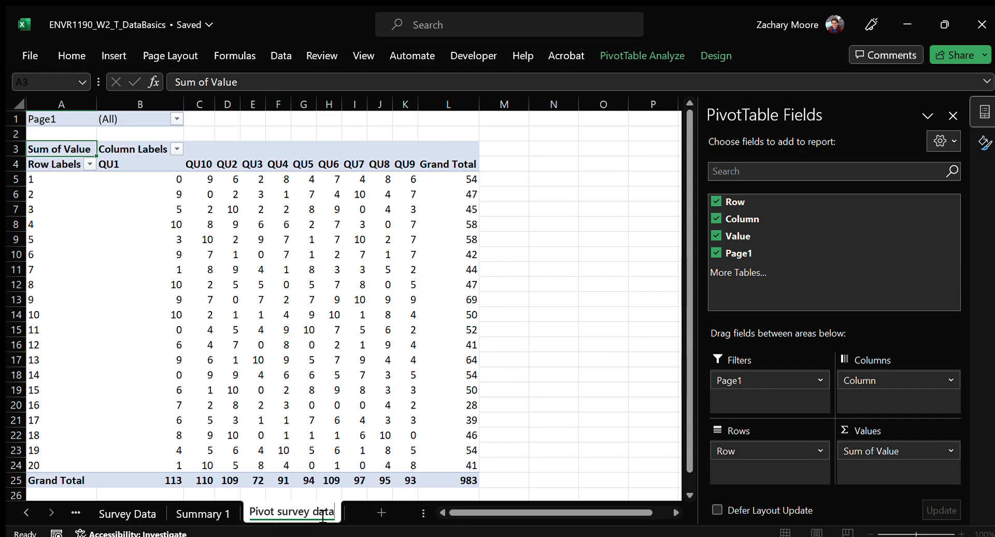
left_click(260, 284)
Drill into the overall Grand Total in L25 to extract the survey records as a long-form table on a new worksheet
left_click(435, 243)
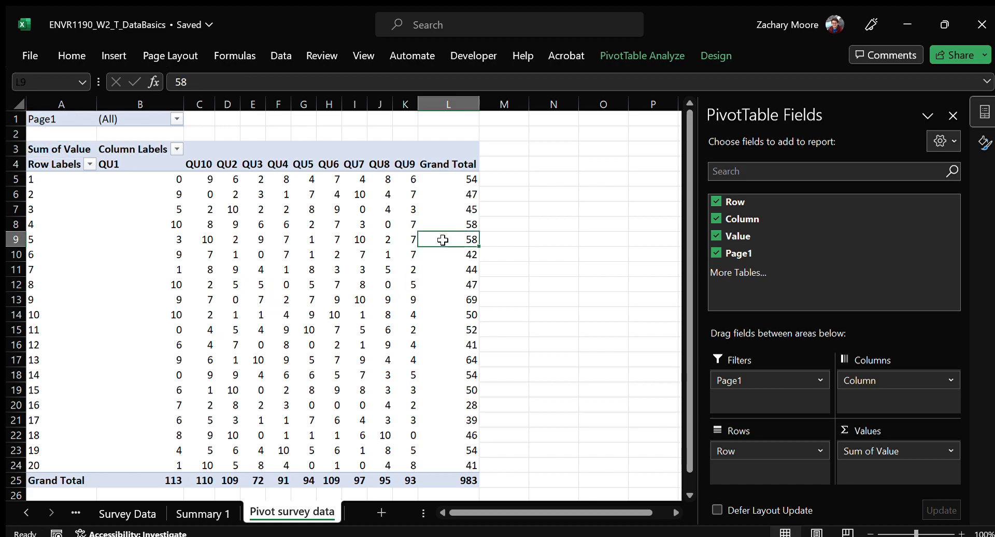
left_click(192, 179)
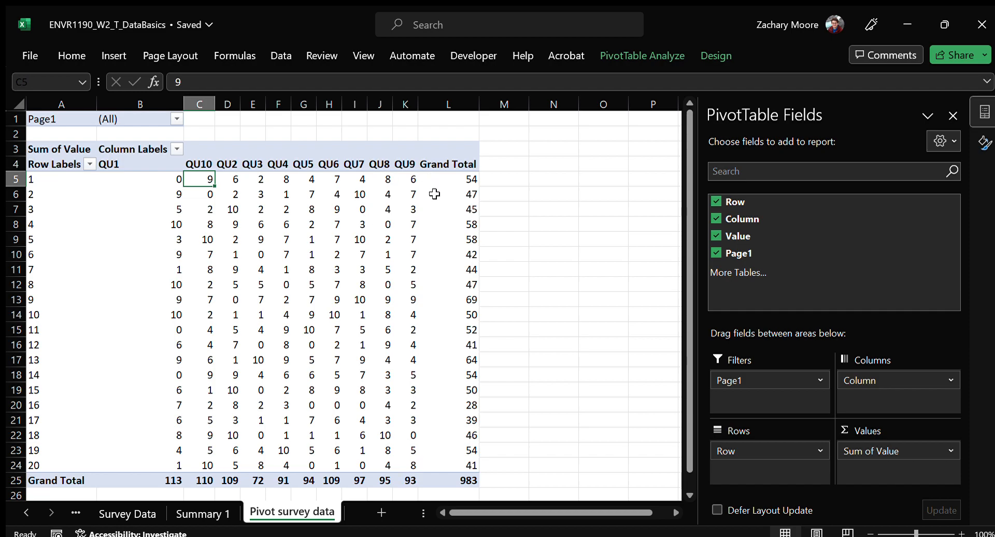
left_click(465, 479)
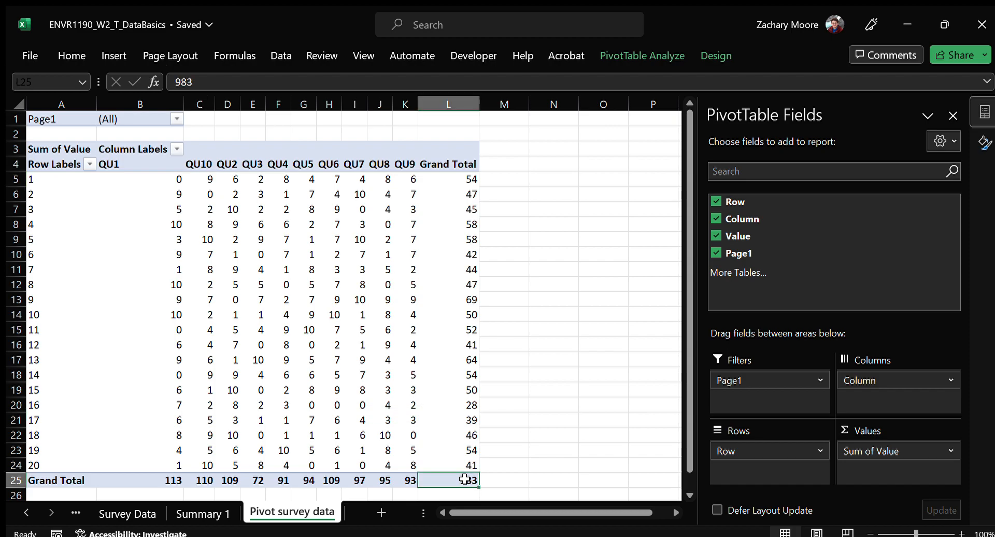
double_click(462, 480)
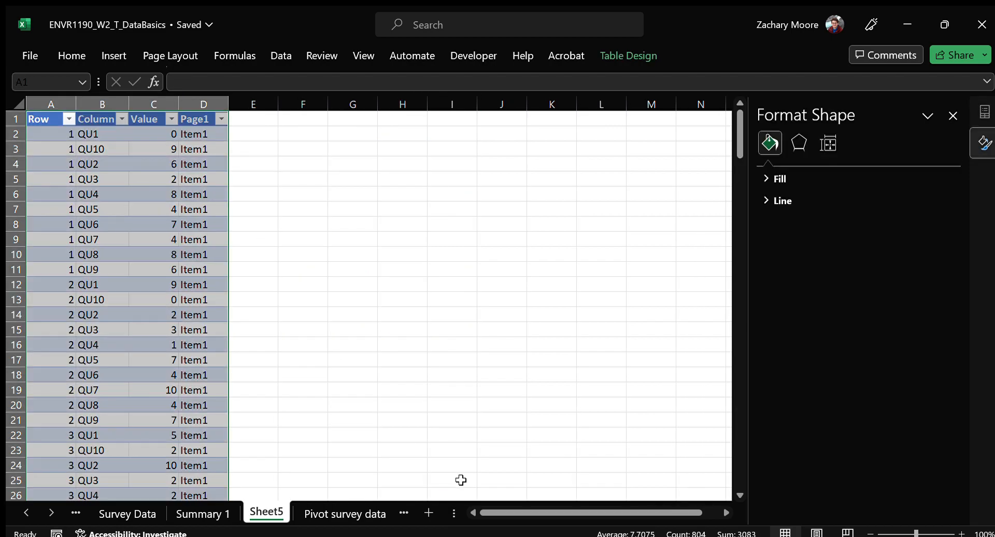
left_click(143, 134)
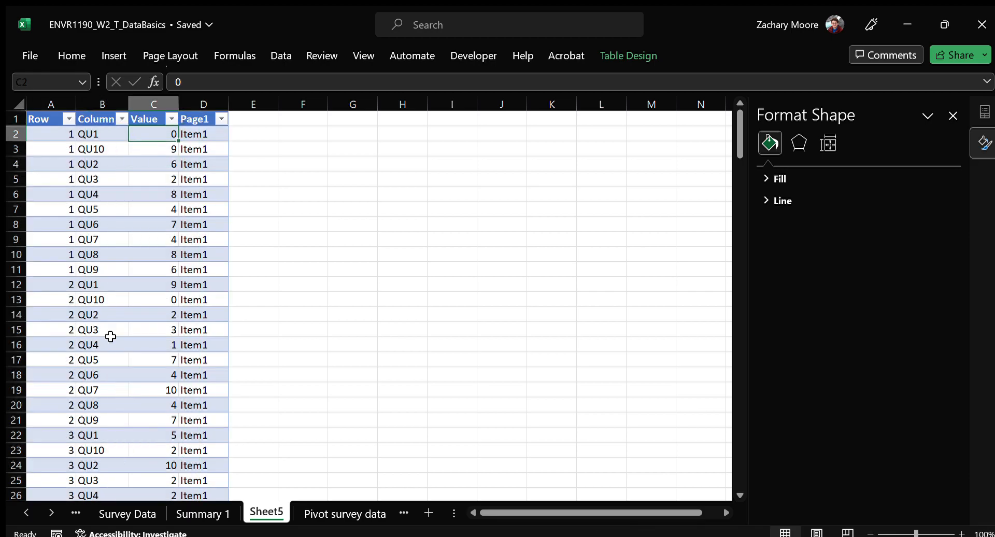
Move the Sheet5 worksheet after Pivot survey data and rename it Long Form Survey Data
left_click(404, 512)
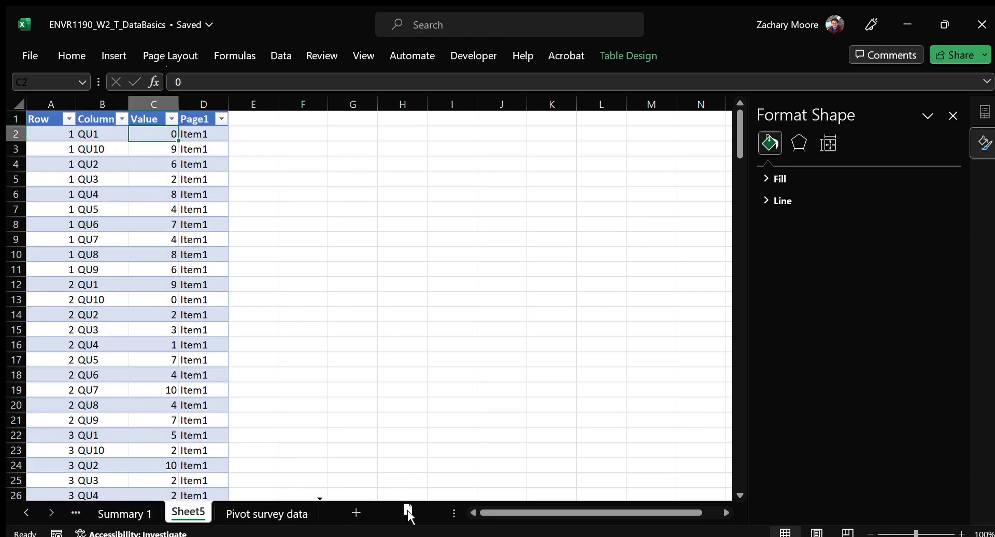
left_click_drag(311, 512, 310, 512)
double_click(292, 512)
type("Lo")
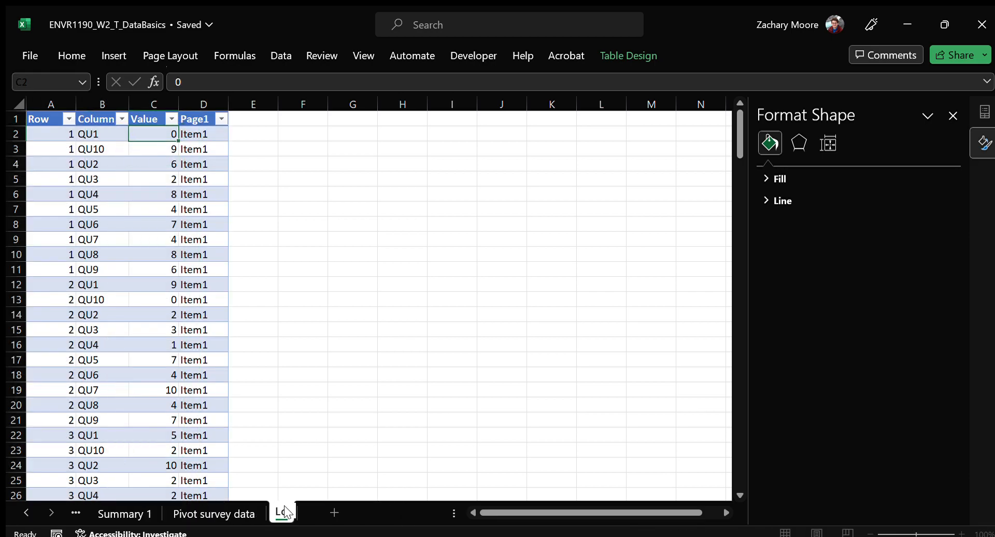
type("ng Form Survey Data")
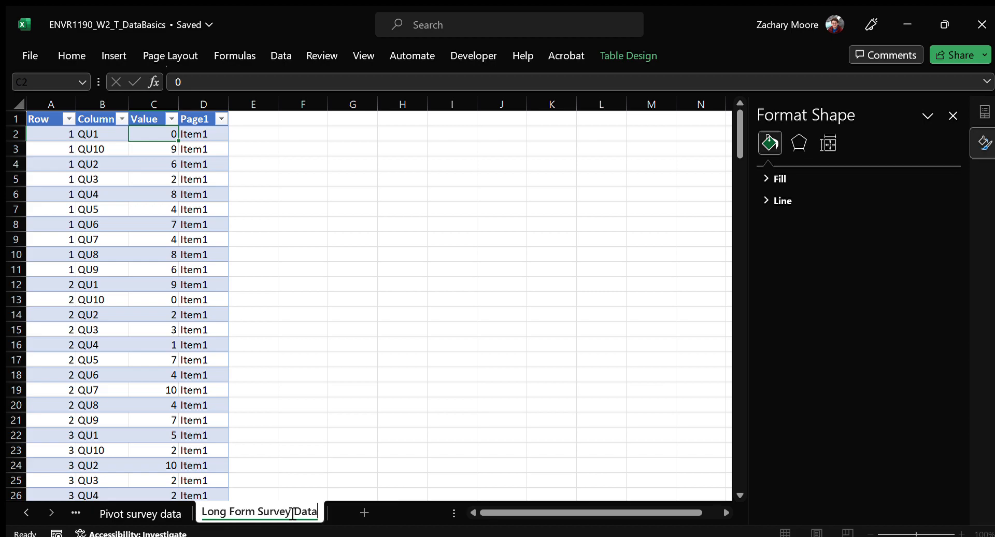
key("Return")
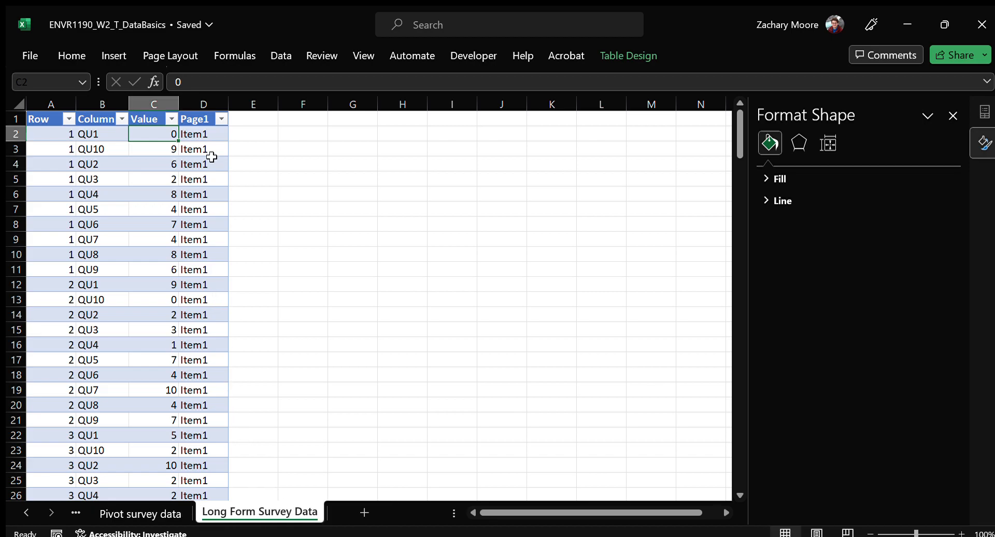
Change the long-form table headings in A1 and B1 to ID and Question
left_click(49, 117)
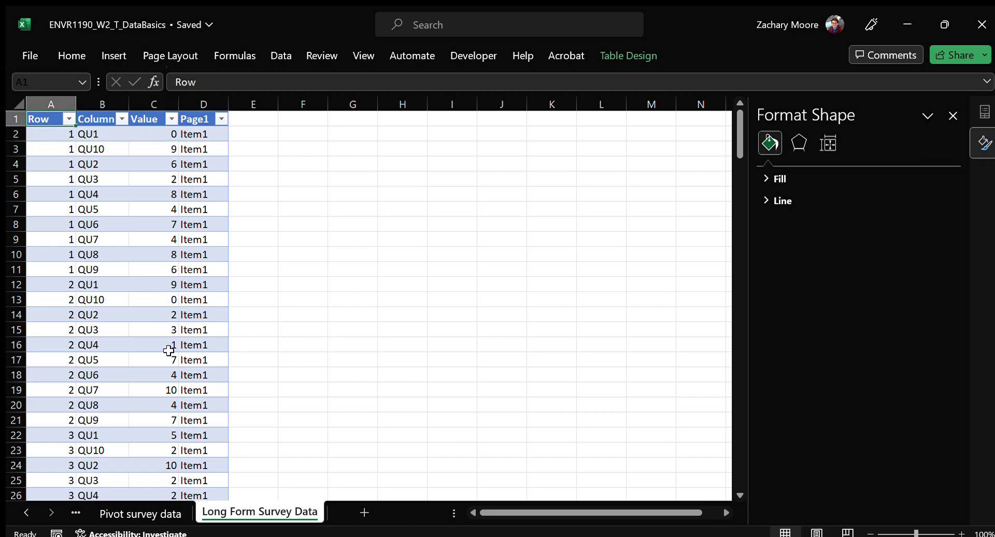
type("ID")
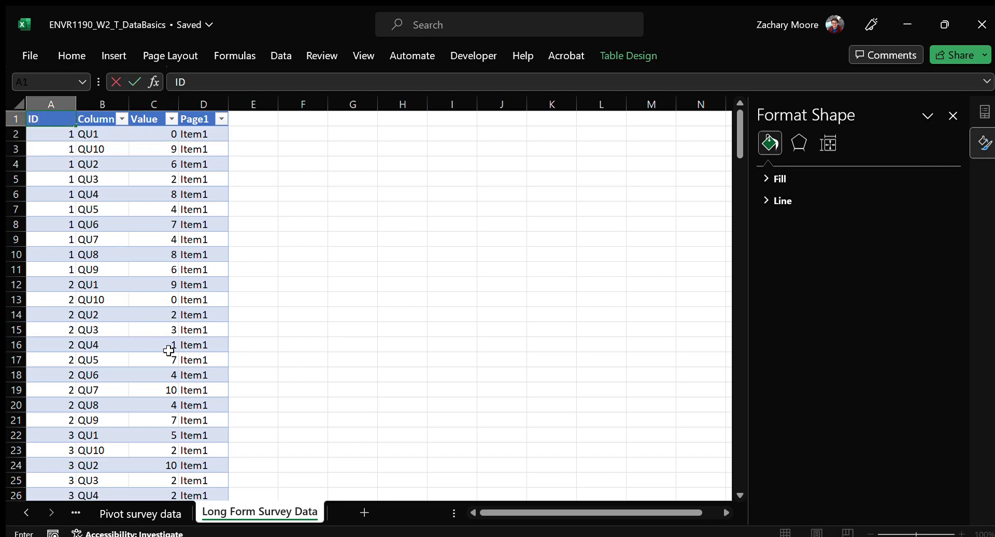
key("Tab")
type("Question")
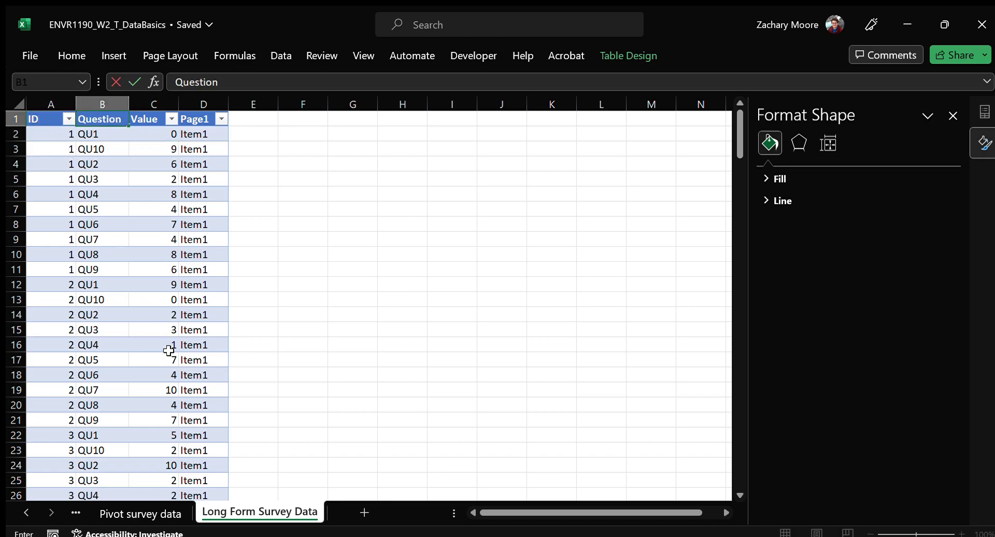
key("Tab")
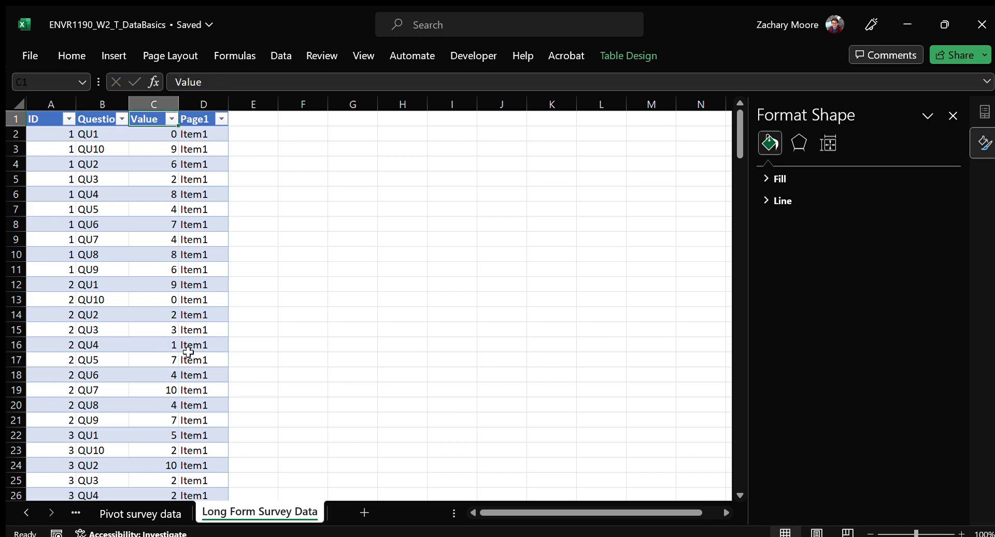
Delete the Page1 column from the long-form table
left_click(206, 105)
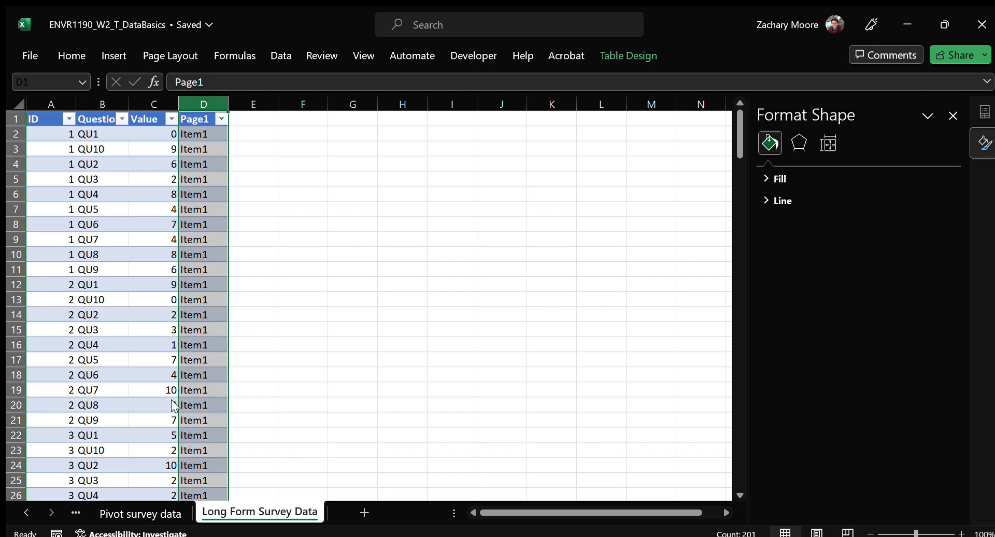
key("ctrl+minus")
left_click(169, 209)
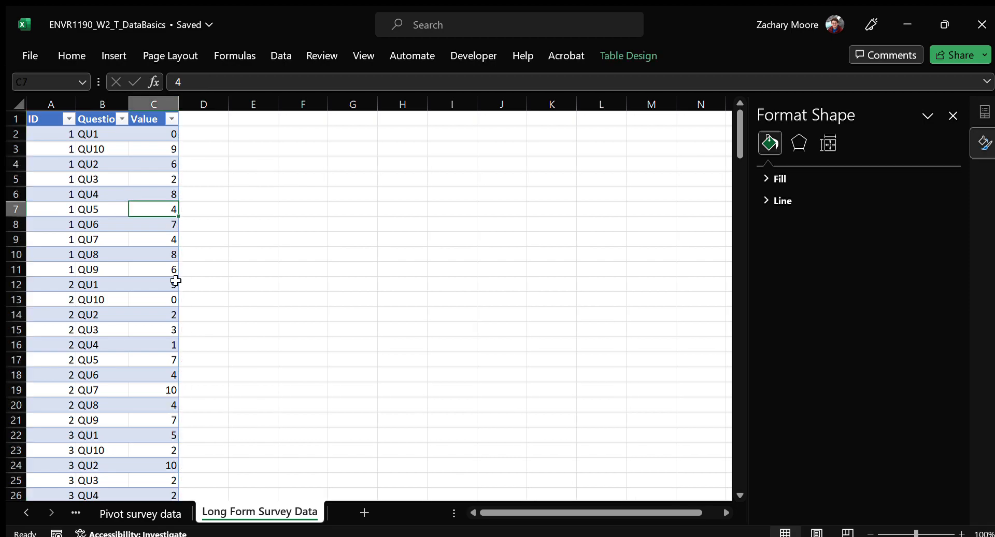
Insert a PivotTable based on the long-form survey table on a new worksheet
left_click(102, 57)
left_click(44, 77)
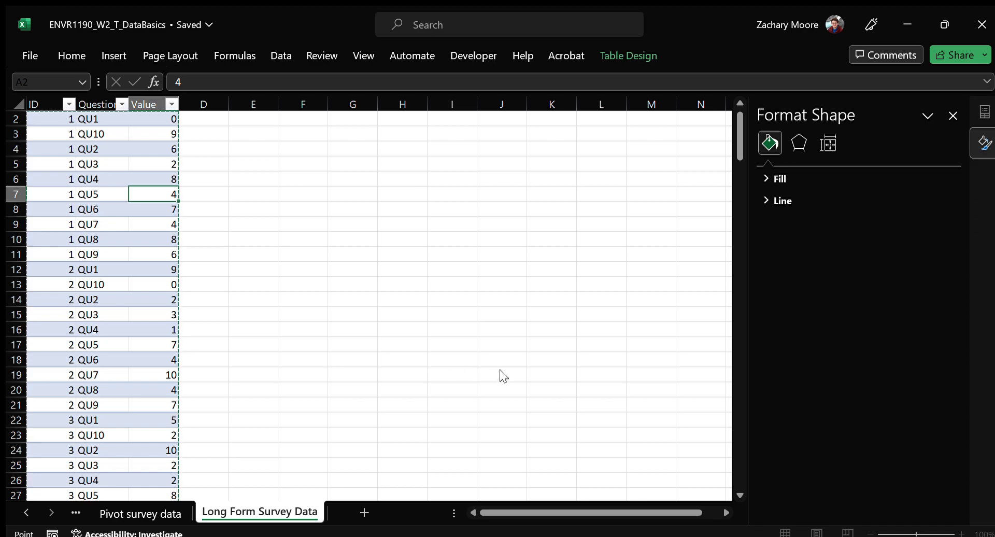
key("Escape")
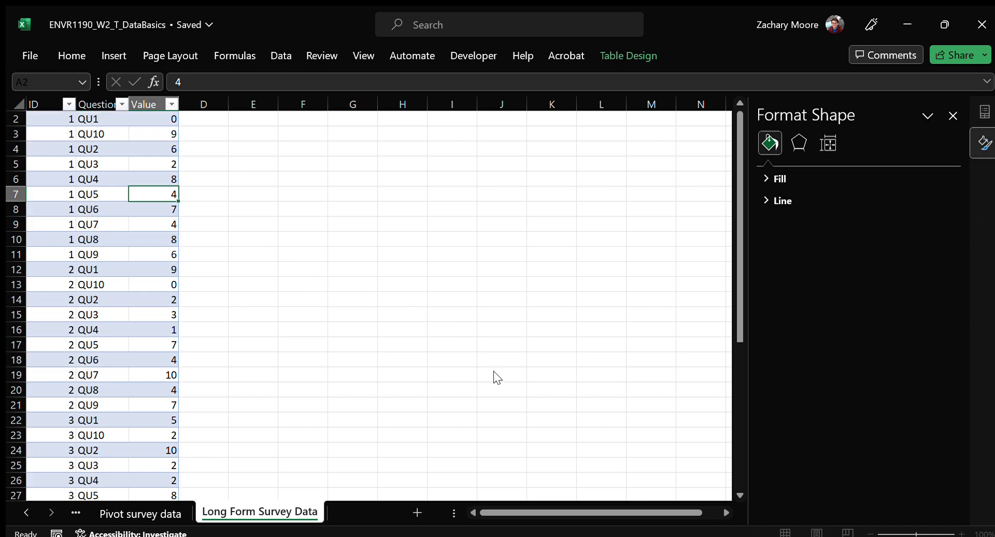
Move the new pivot worksheet after Long Form Survey Data and rename it Summary 2
left_click_drag(370, 513, 260, 516)
double_click(259, 516)
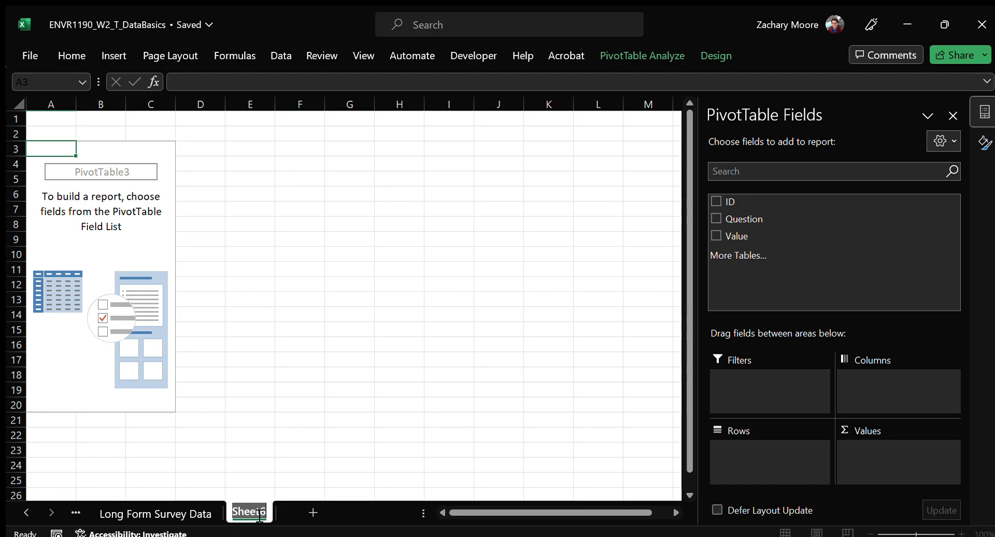
type("Sum")
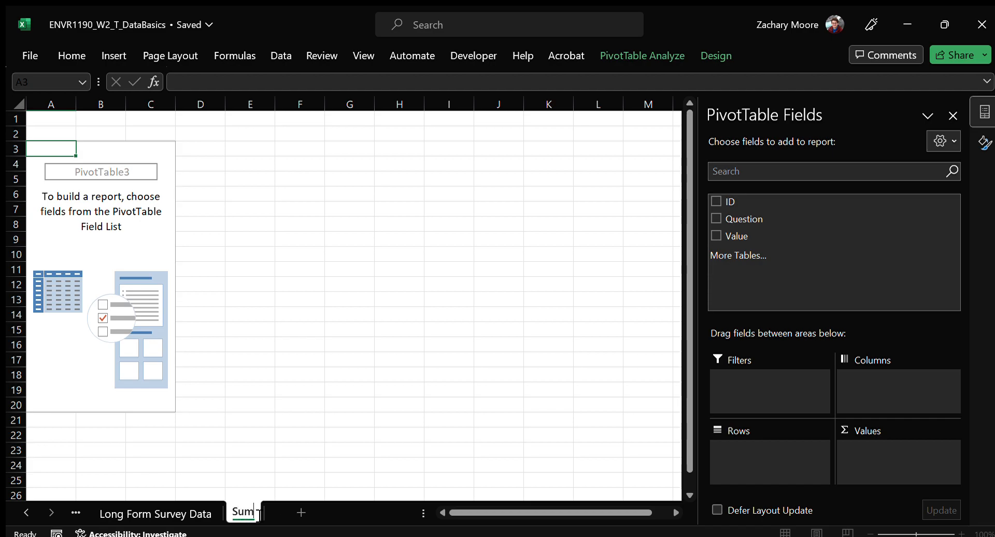
type("mary 2")
key("Return")
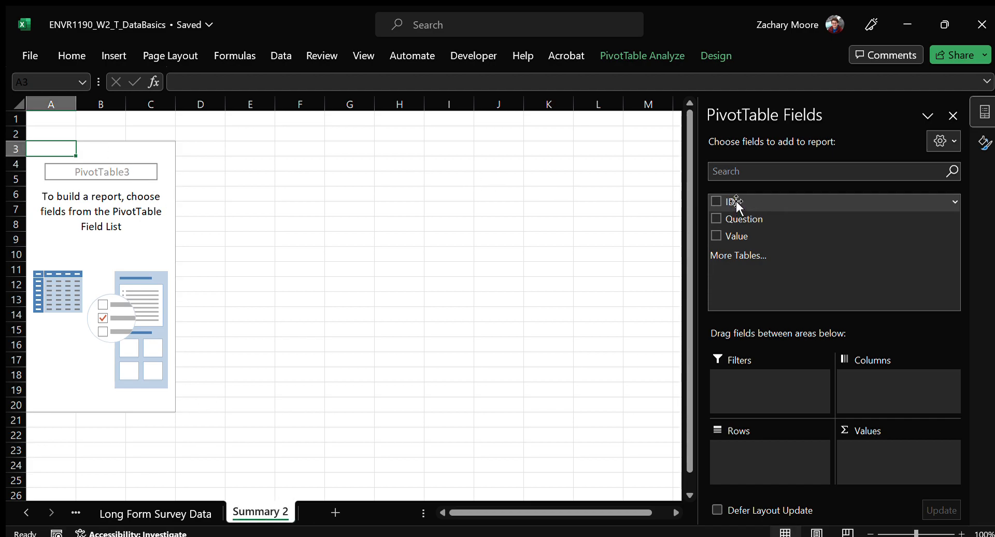
Set Question as the pivot rows and summarise Value by average under the custom name Mean
left_click_drag(750, 219, 763, 453)
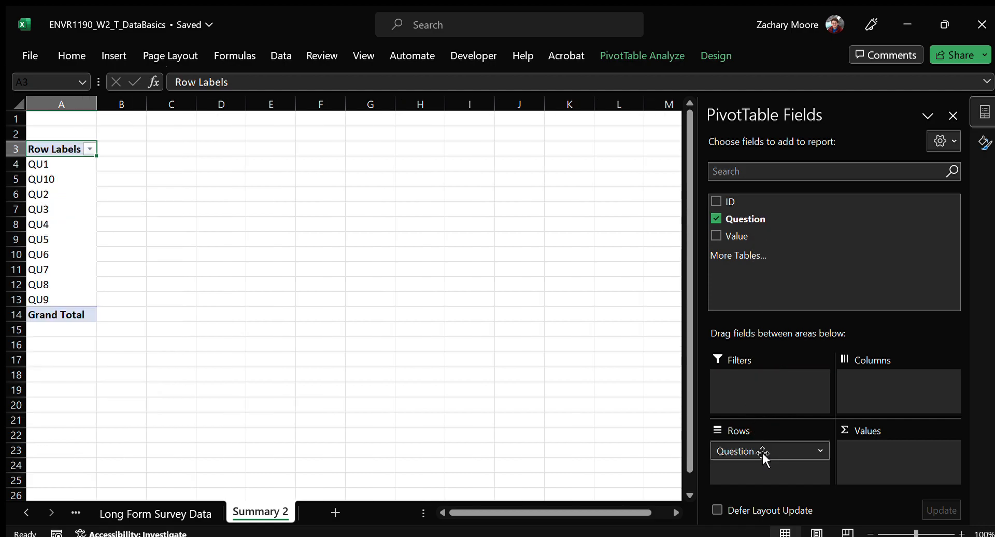
left_click_drag(743, 235, 900, 460)
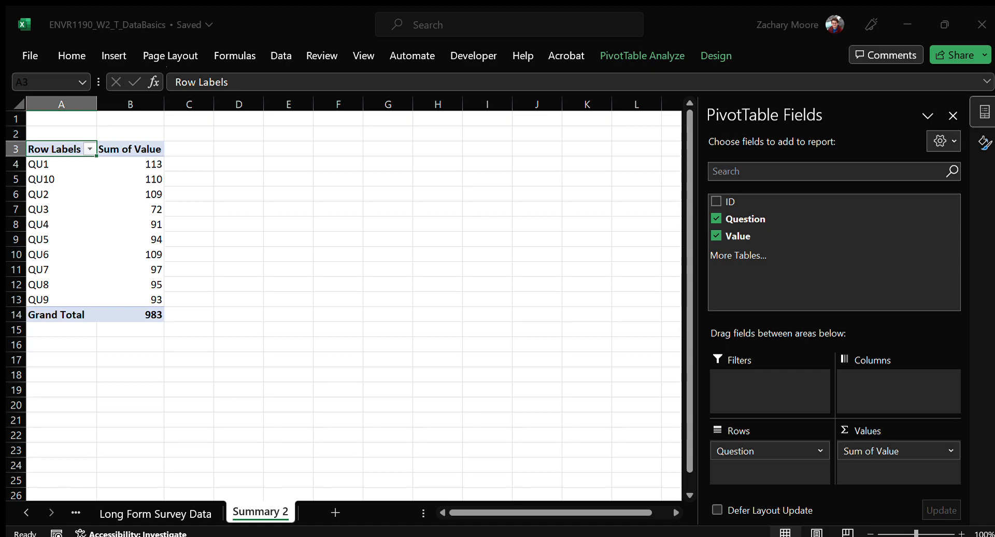
left_click(465, 372)
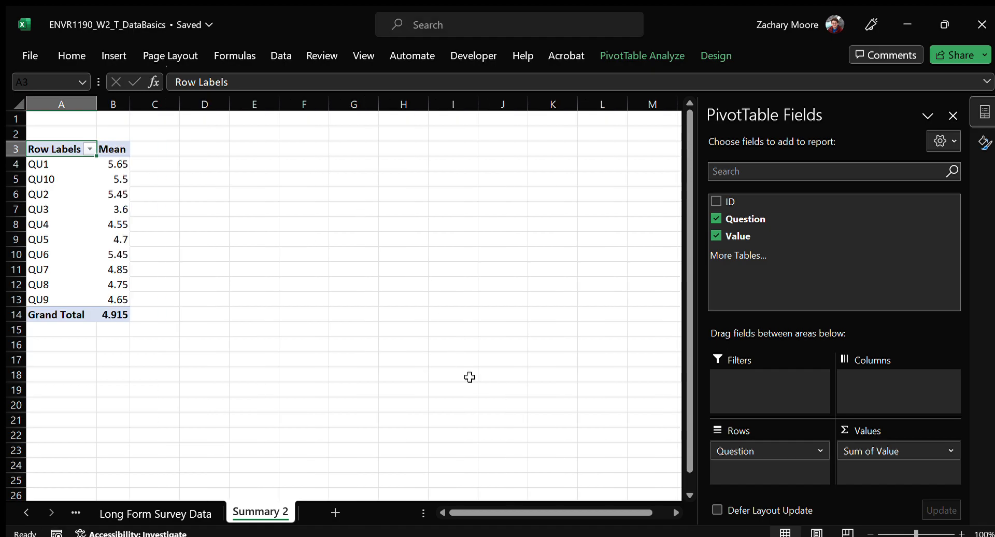
Add Value to the pivot values a second time, summarised by standard deviation under the custom name StdDev
left_click_drag(770, 237, 947, 469)
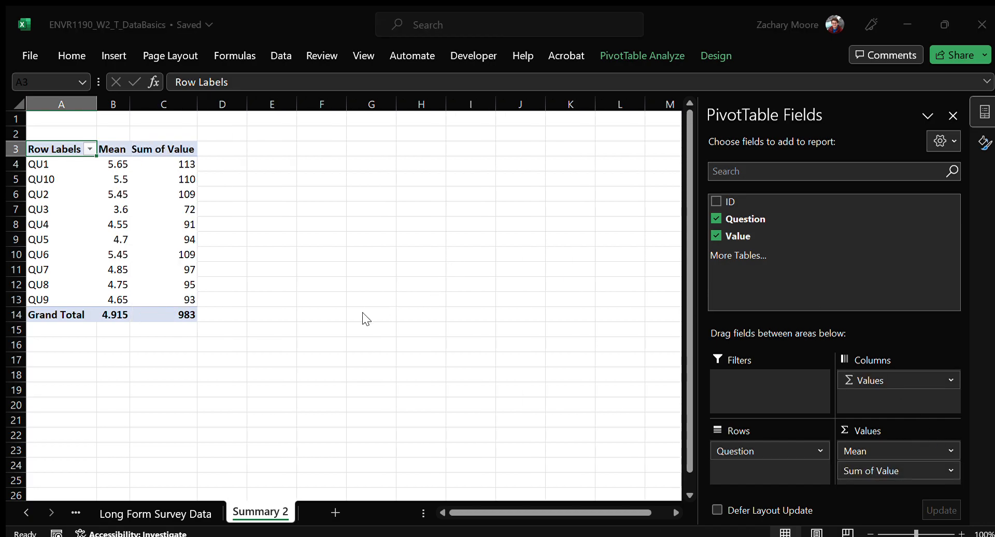
left_click(450, 377)
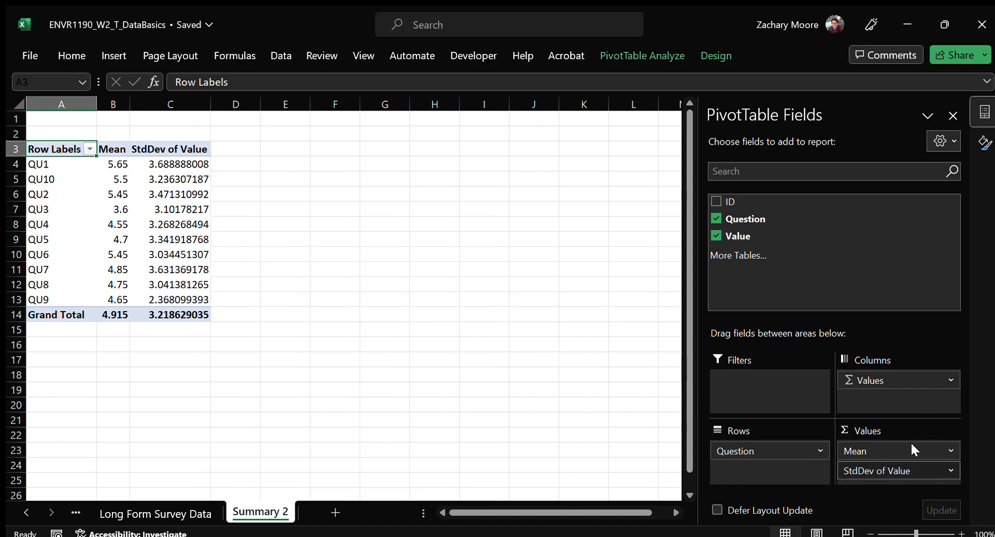
left_click_drag(389, 193, 429, 193)
key("BackSpace")
key("Return")
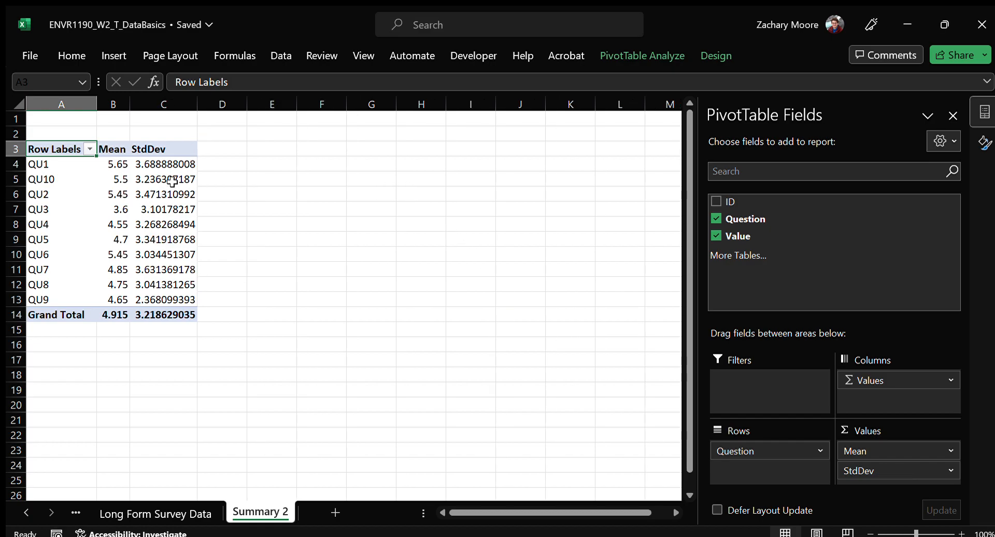
Format the pivot table's Mean and StdDev values, including the grand total, to one decimal place
left_click_drag(120, 163, 185, 318)
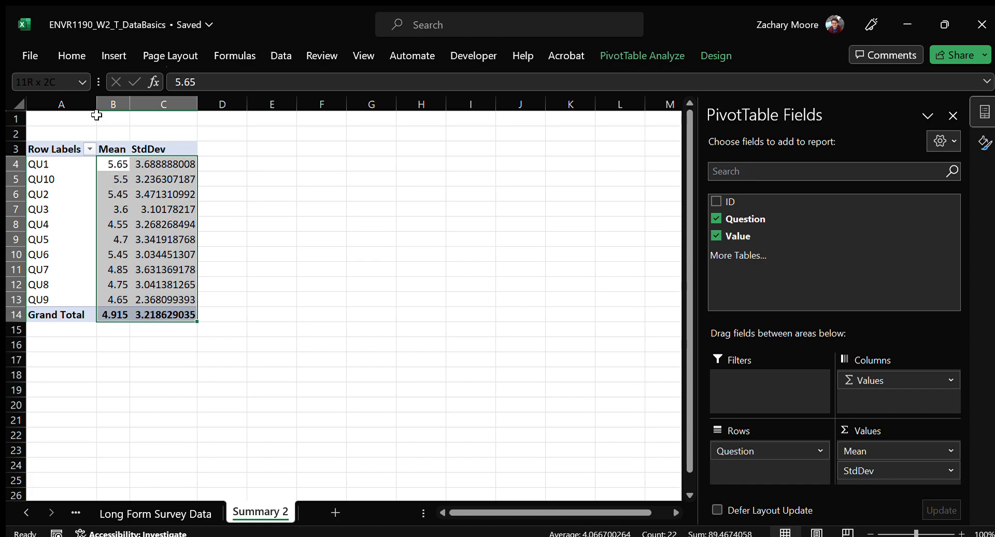
left_click(73, 52)
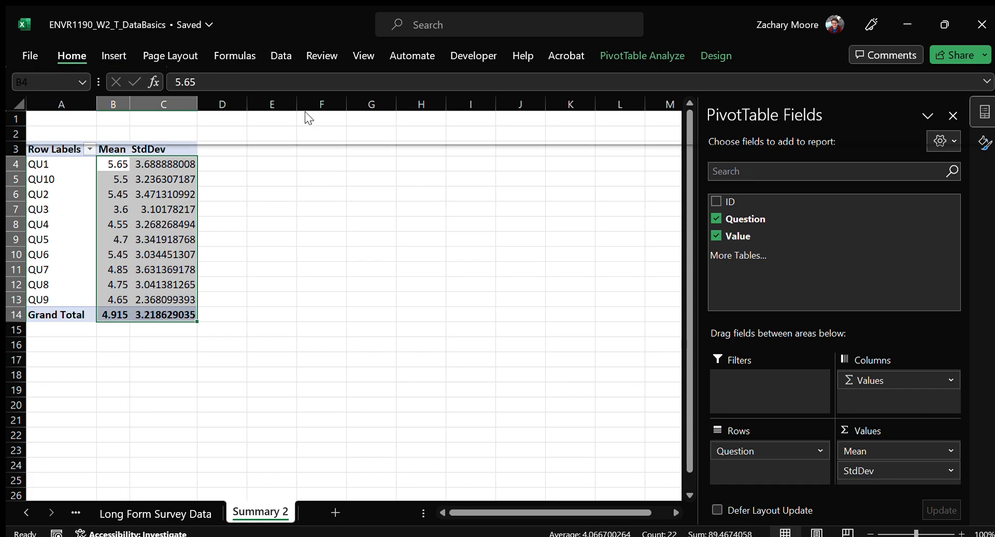
left_click(336, 113)
left_click(351, 113)
left_click(351, 113)
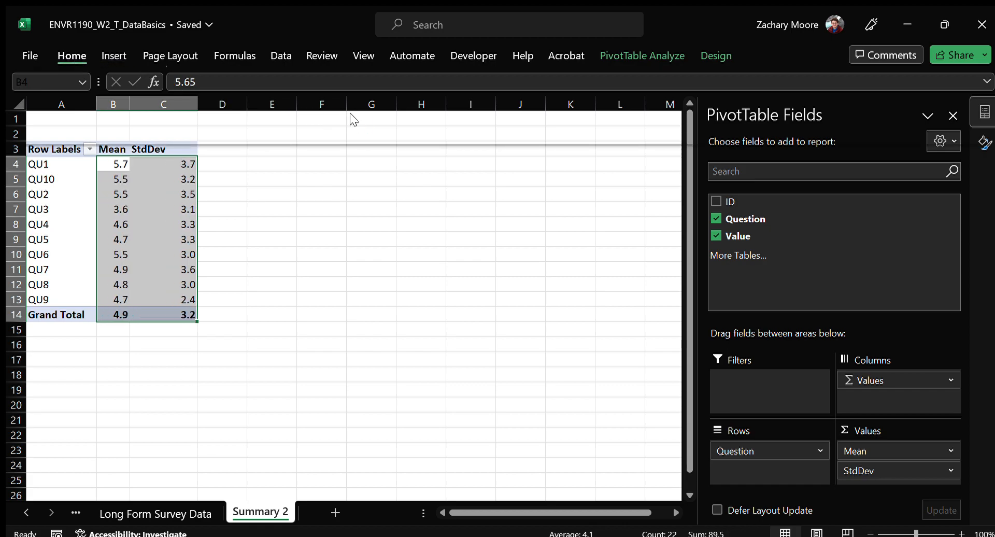
left_click(329, 116)
left_click(330, 116)
left_click(353, 119)
left_click(352, 118)
left_click(269, 280)
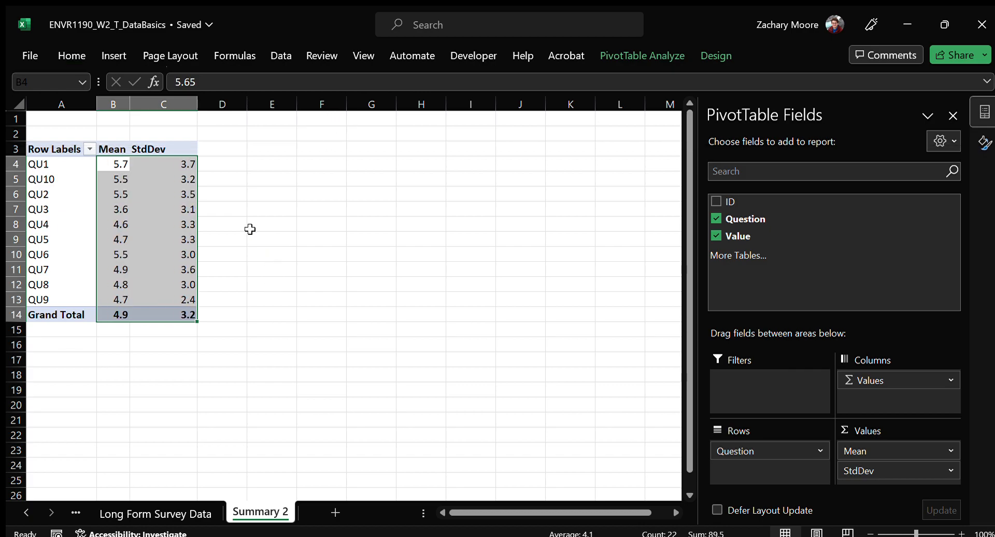
left_click(182, 162)
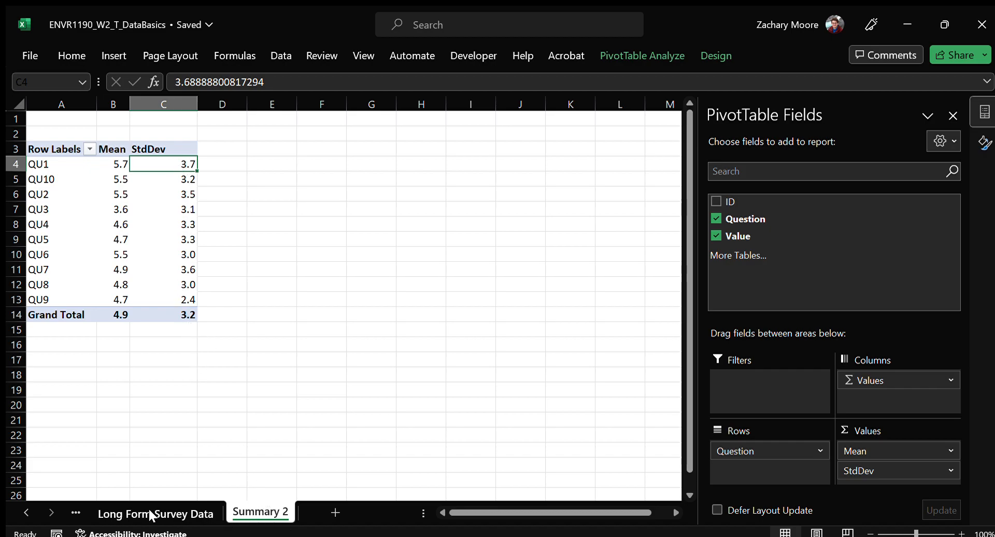
Convert the survey responses in A1:K21 on the Survey Data sheet into a table with headers
left_click(76, 513)
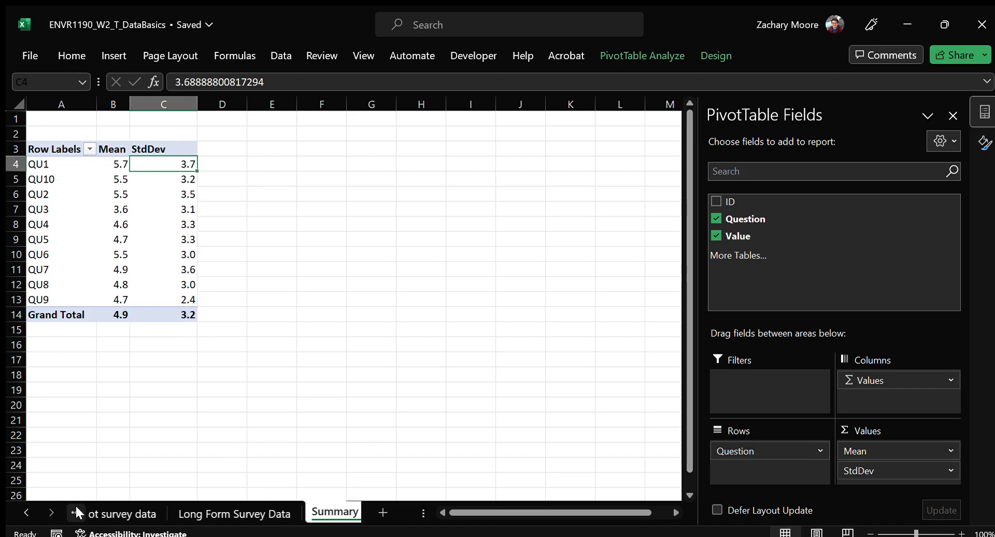
left_click(77, 513)
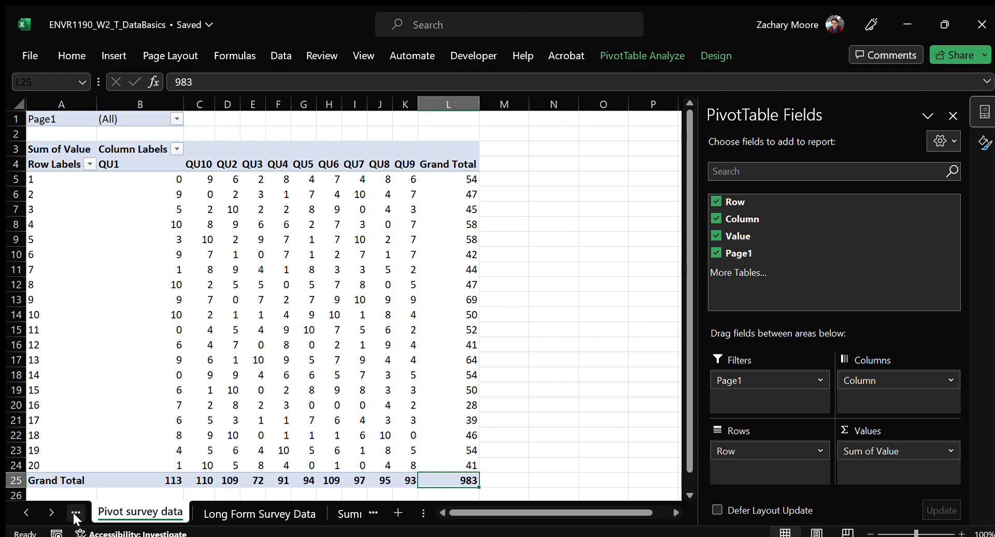
left_click(76, 513)
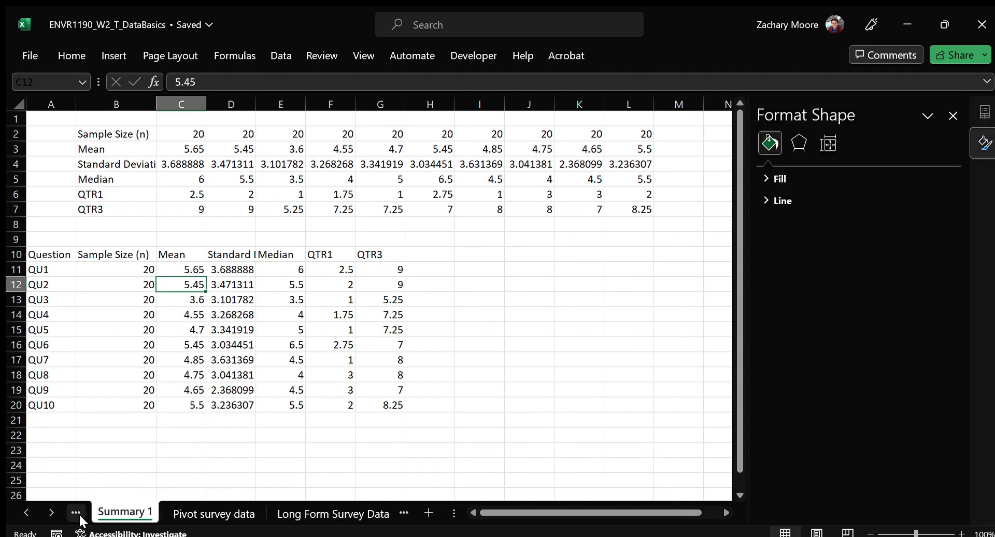
left_click(75, 512)
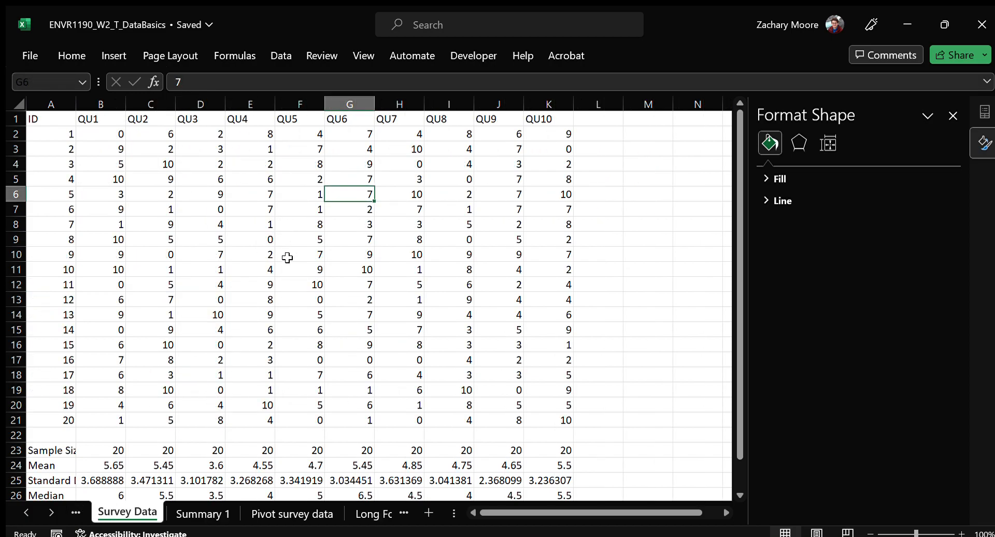
left_click(296, 223)
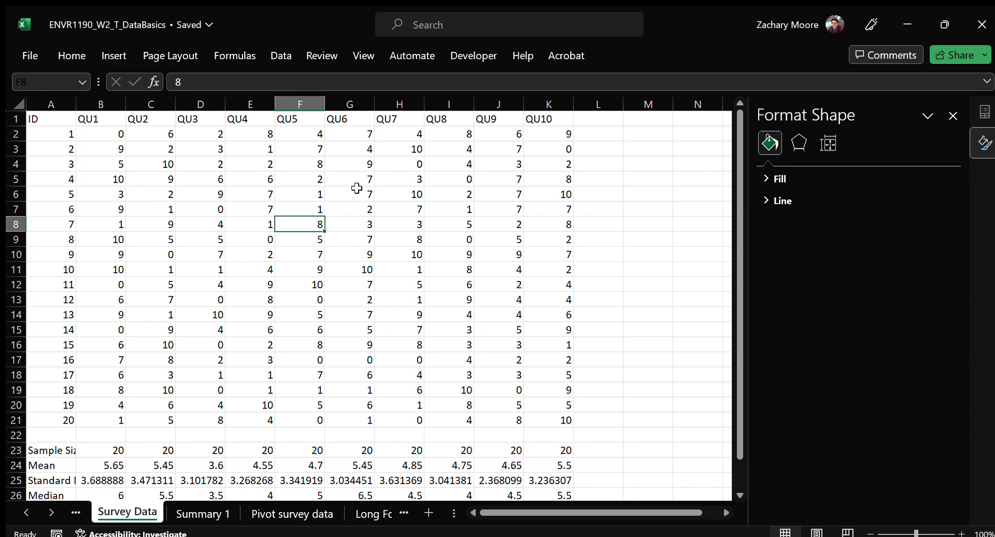
left_click(296, 208)
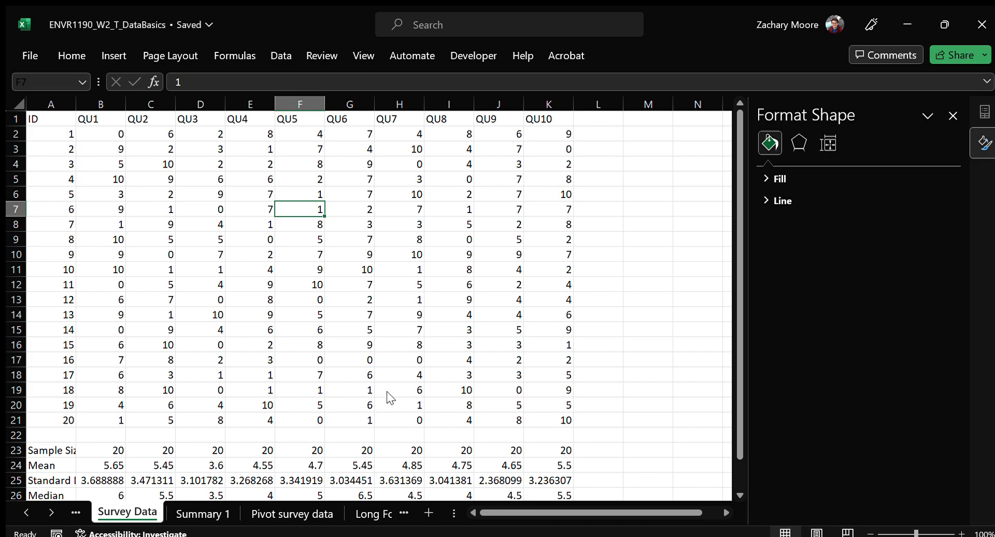
key("ctrl+t")
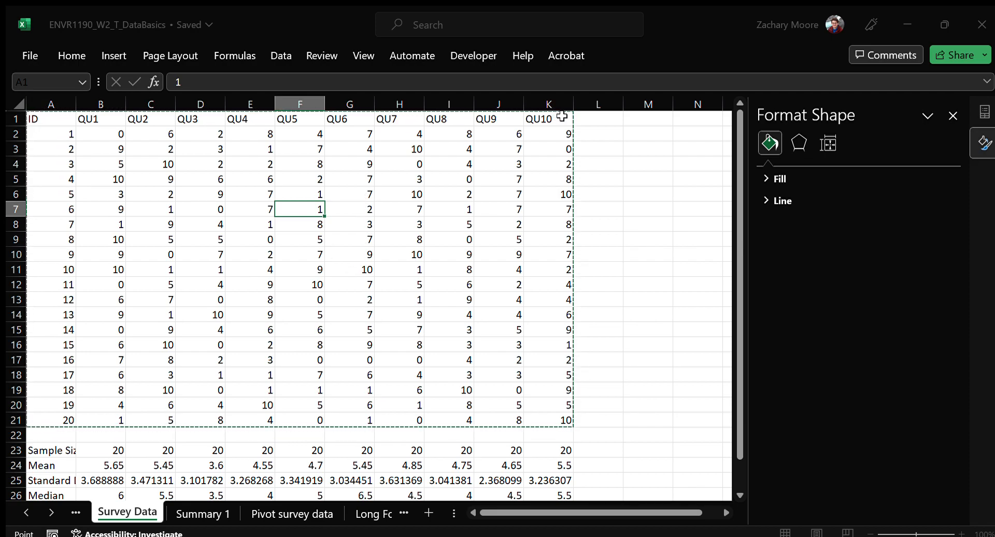
left_click(387, 272)
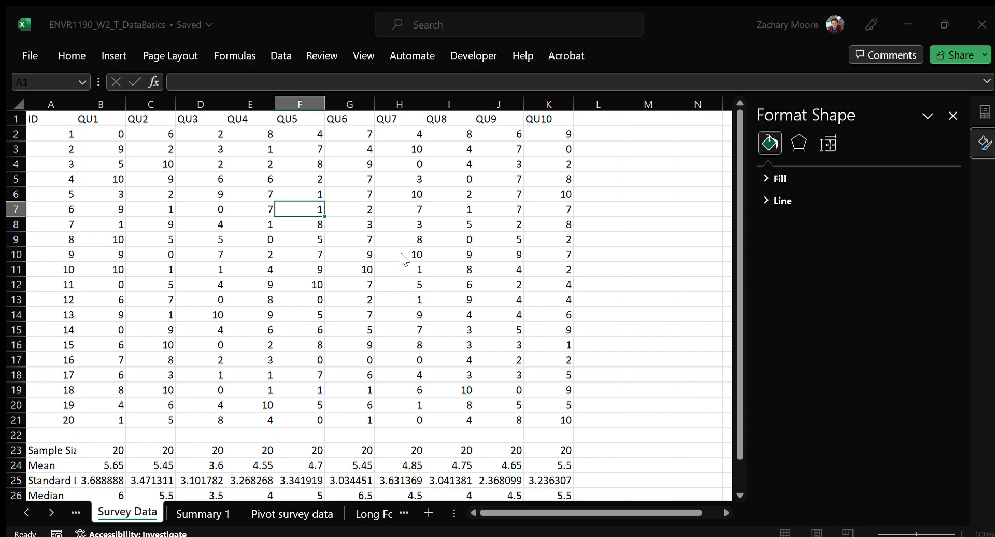
key("Return")
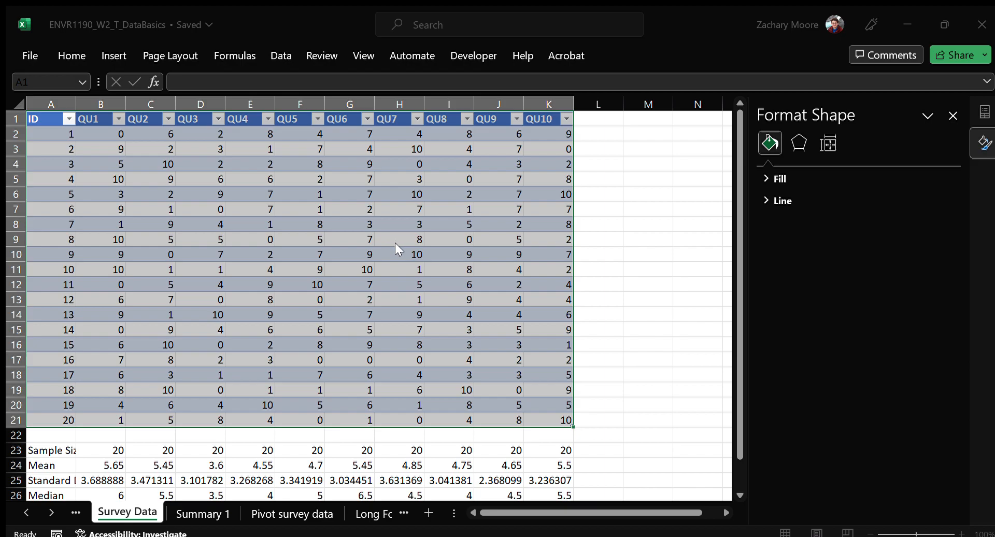
Load the query summarising sample size, mean, median and stdev per question into a new worksheet and review its values
left_click(394, 16)
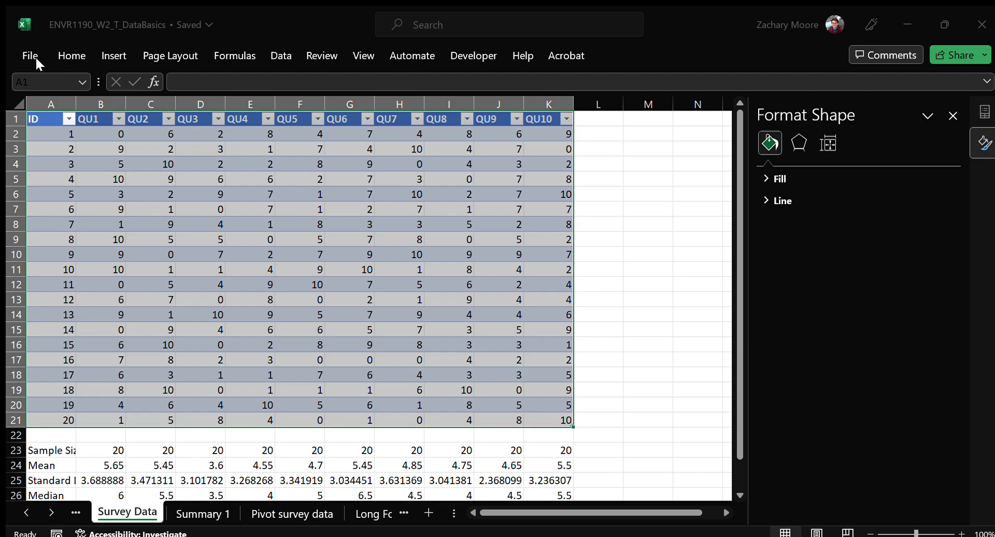
left_click(21, 54)
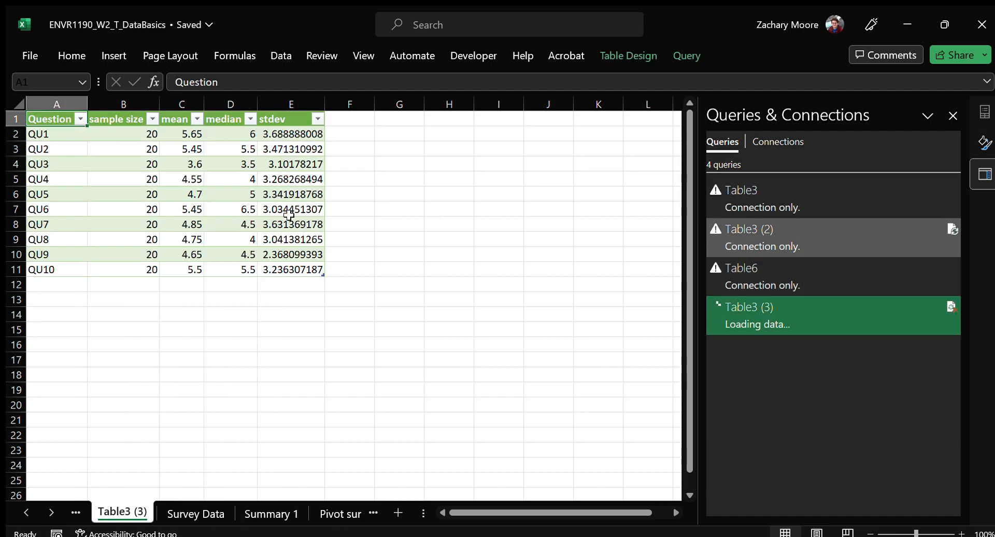
left_click(183, 138)
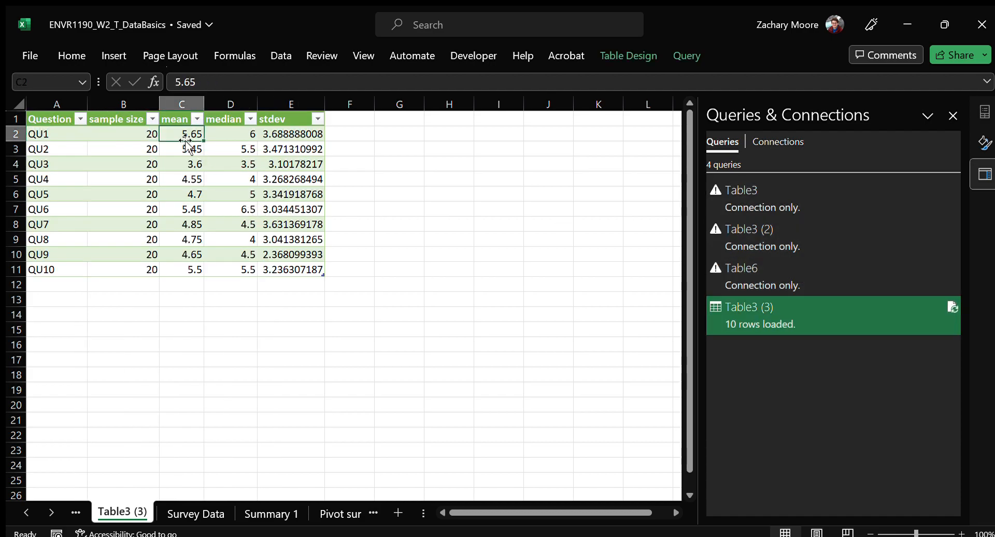
left_click_drag(63, 121, 298, 267)
left_click_drag(306, 135, 144, 262)
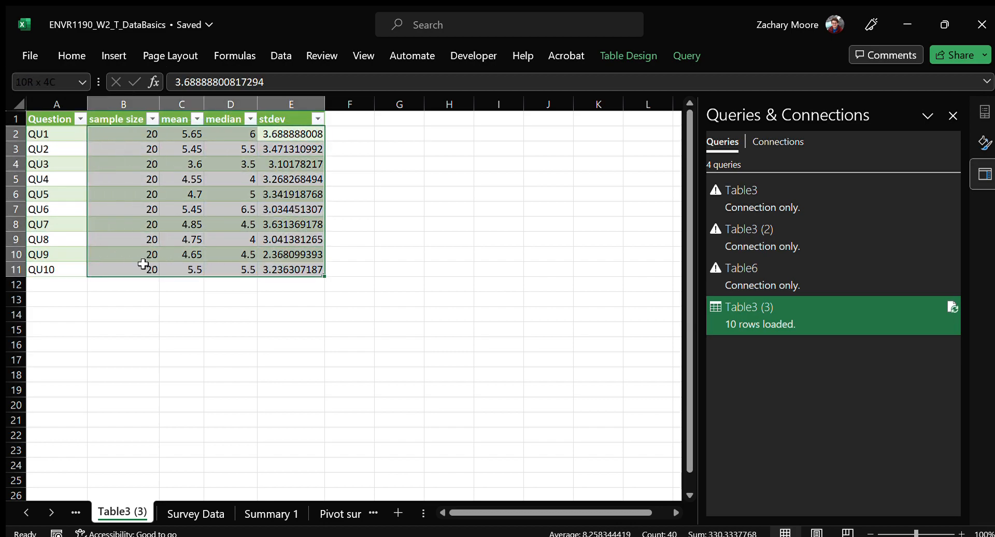
left_click(293, 150)
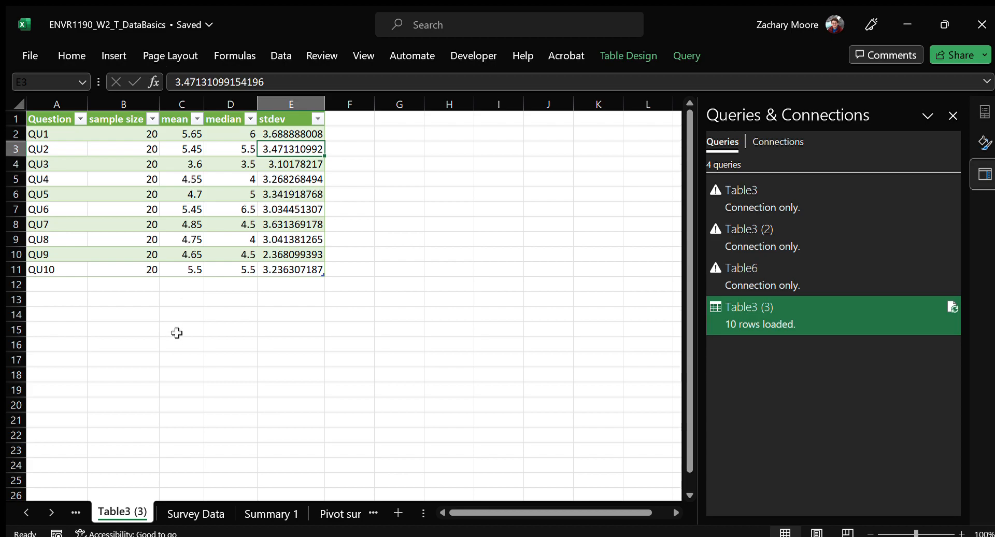
left_click(186, 195)
On the Survey Data sheet, set the QU5 response for ID 10 to 50 and check the QU5 mean formula
left_click(197, 514)
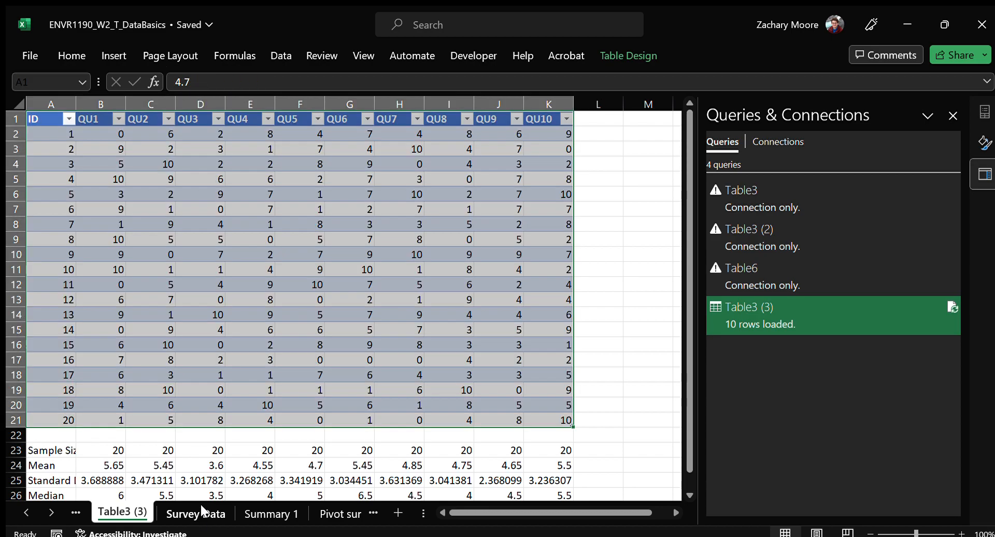
left_click(322, 271)
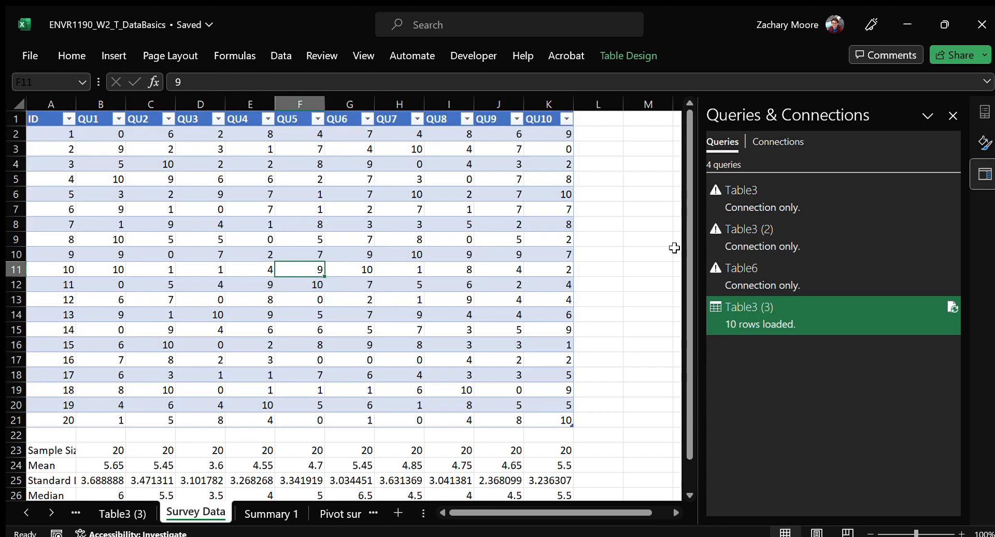
type("50")
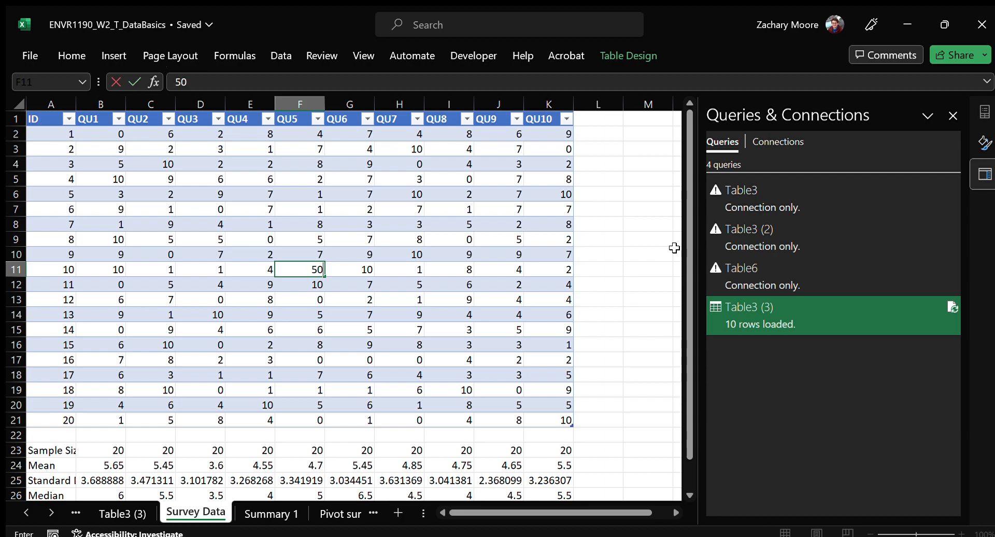
key("Return")
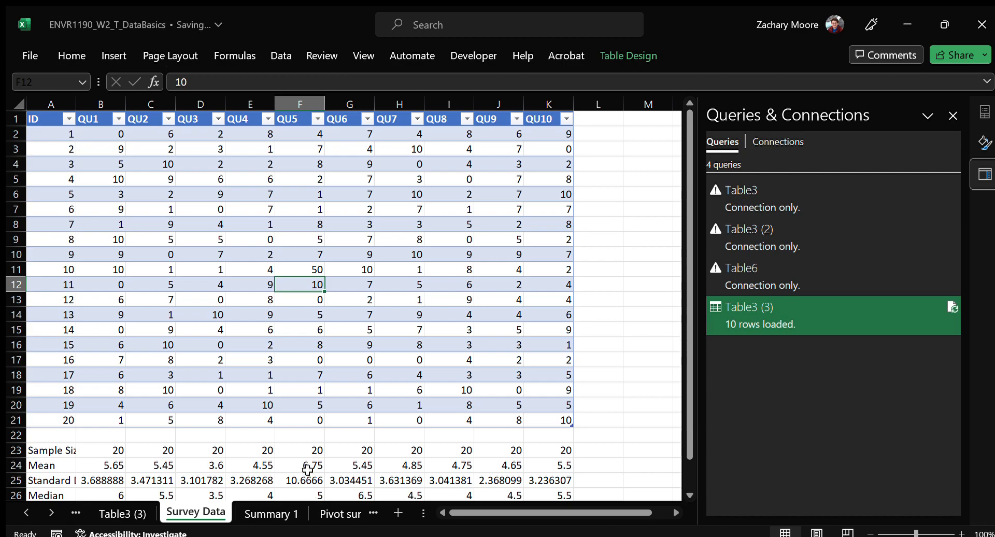
left_click(307, 468)
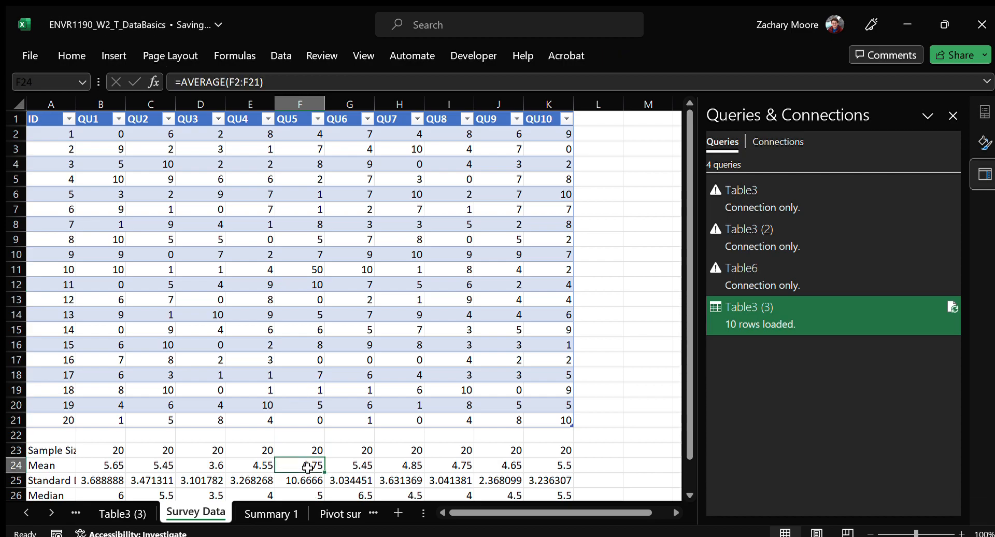
left_click(282, 83)
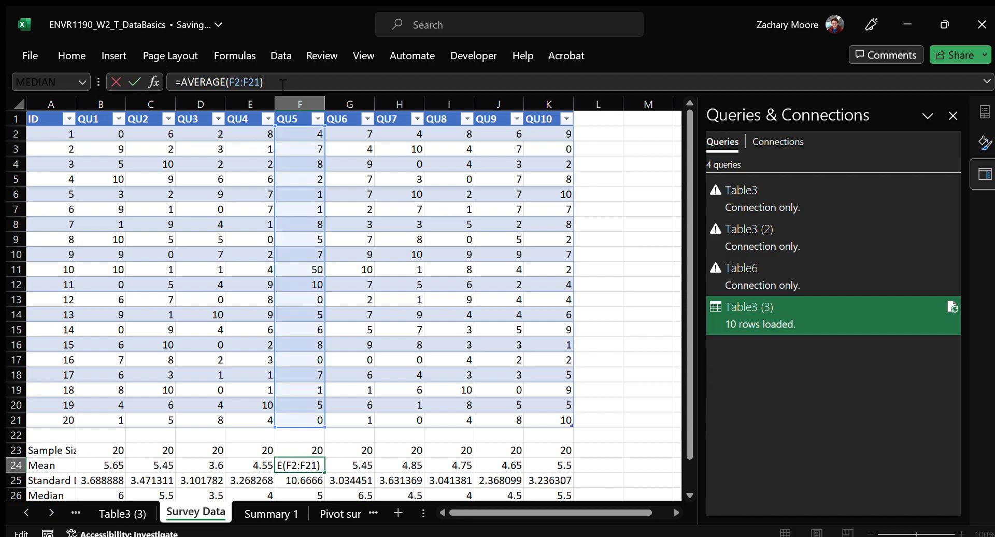
key("Escape")
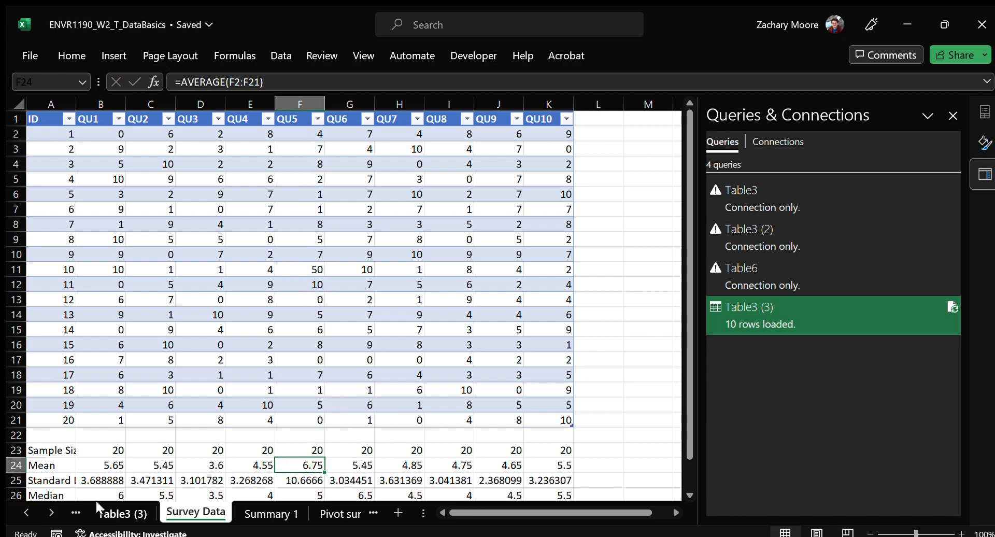
Refresh the query summary table on the Table3 (3) sheet and review the QU5 mean, median and stdev
left_click(120, 512)
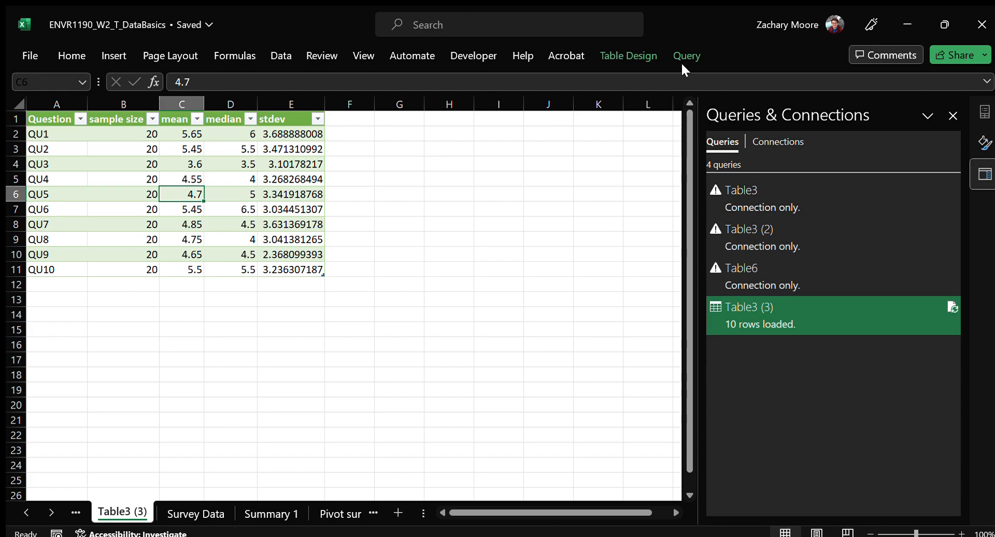
left_click(187, 178)
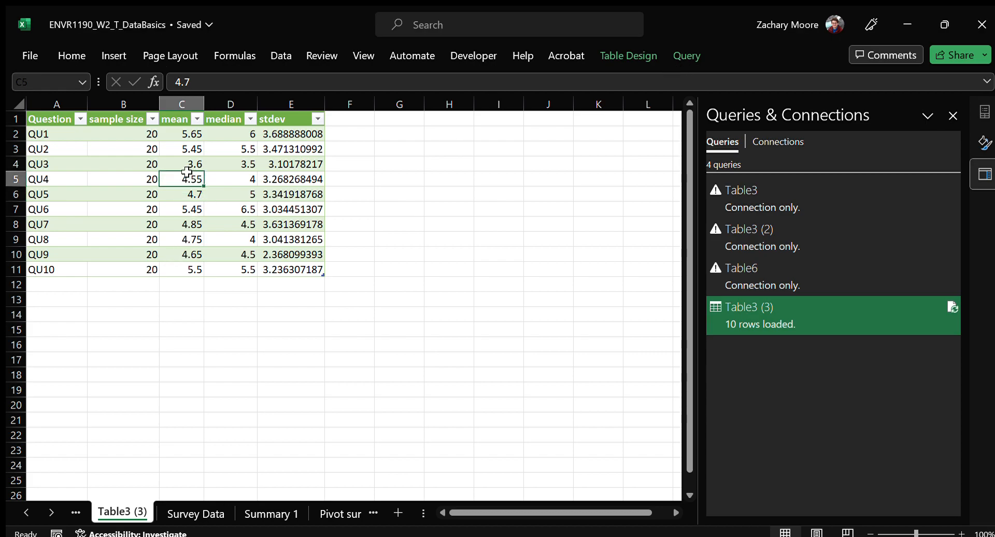
left_click(247, 316)
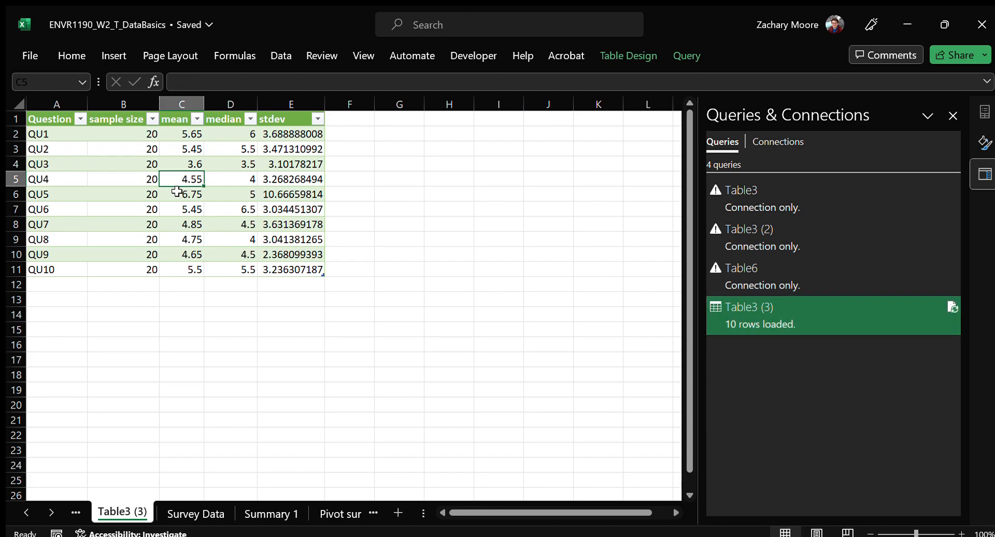
left_click_drag(177, 191, 278, 200)
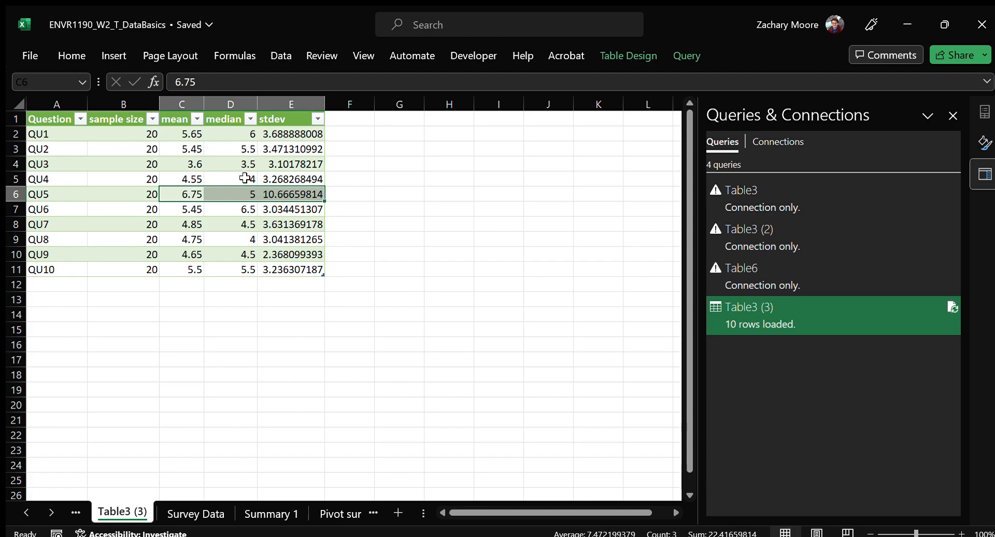
left_click(271, 178)
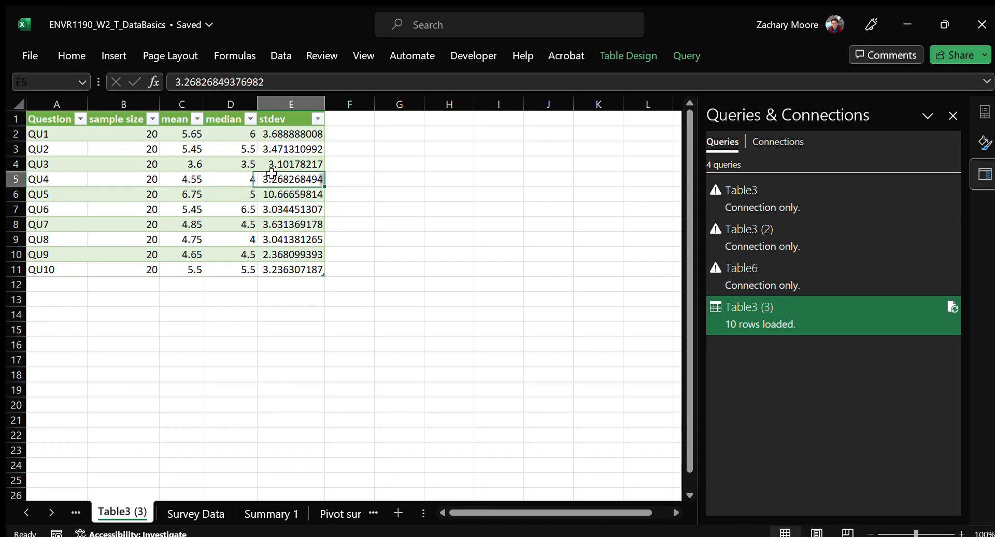
left_click(297, 253)
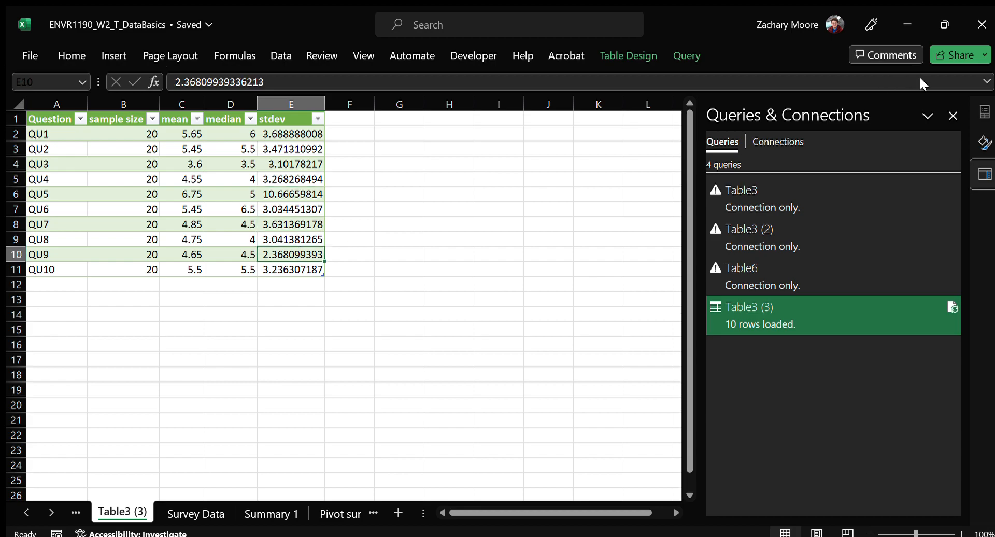